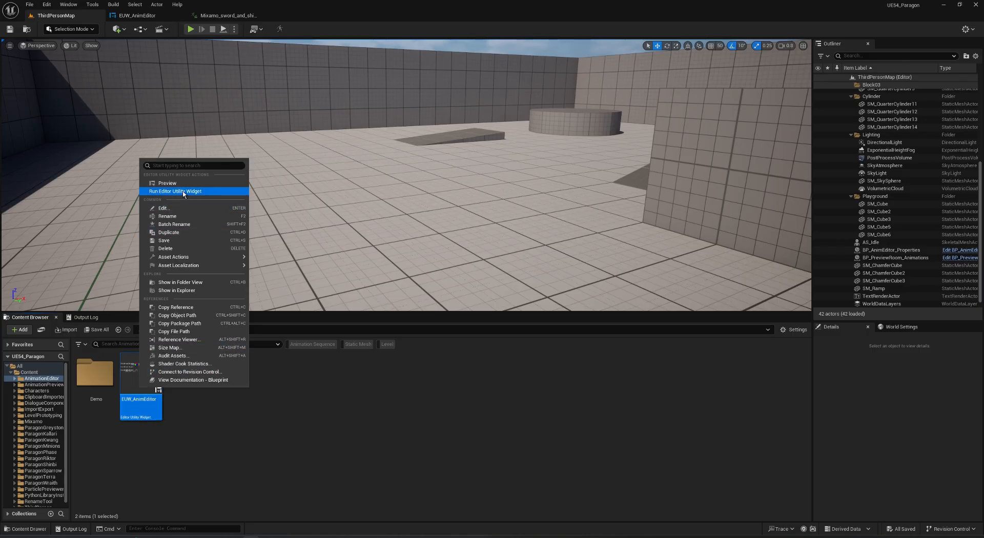
# Run the EUW_AnimEditor utility widget and open a new Level Sequence created in the AnimationEditor folder with its default name.
pyautogui.click(185, 191)
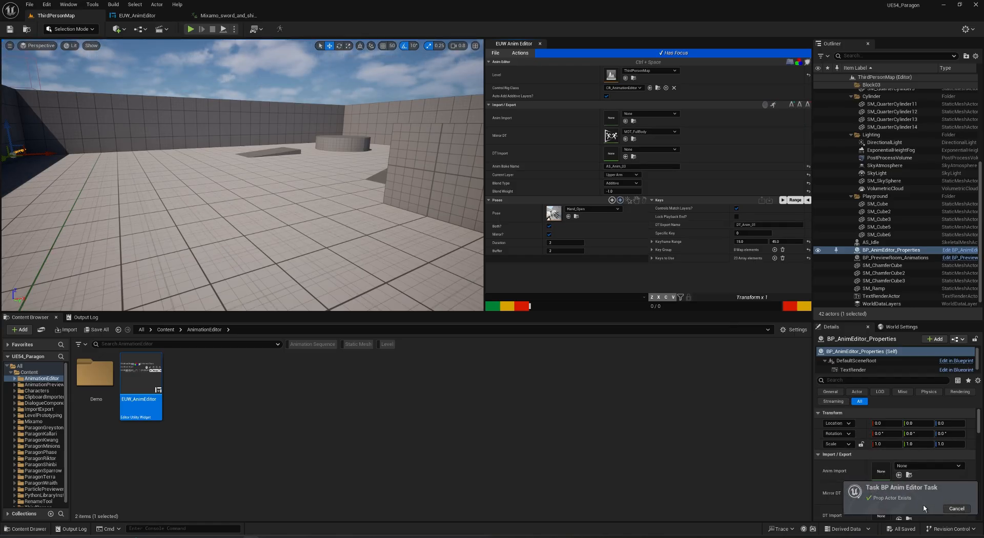
pyautogui.rightClick(226, 425)
pyautogui.write('level')
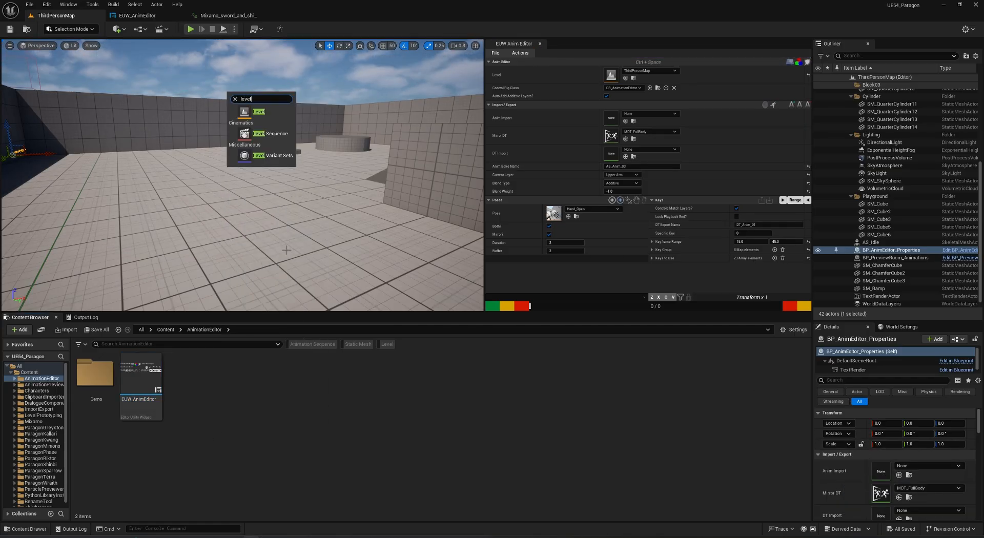
pyautogui.click(269, 134)
pyautogui.press('Return')
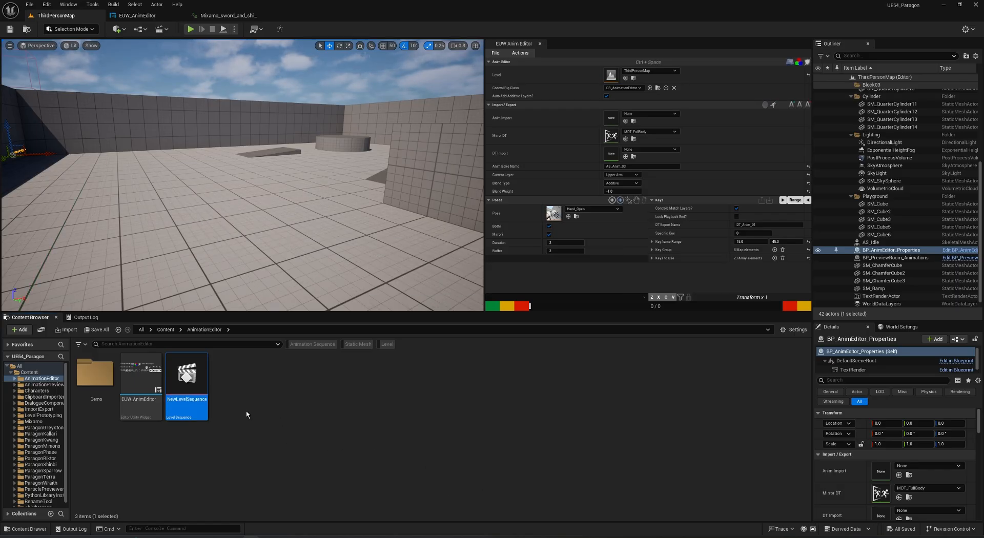
pyautogui.doubleClick(187, 376)
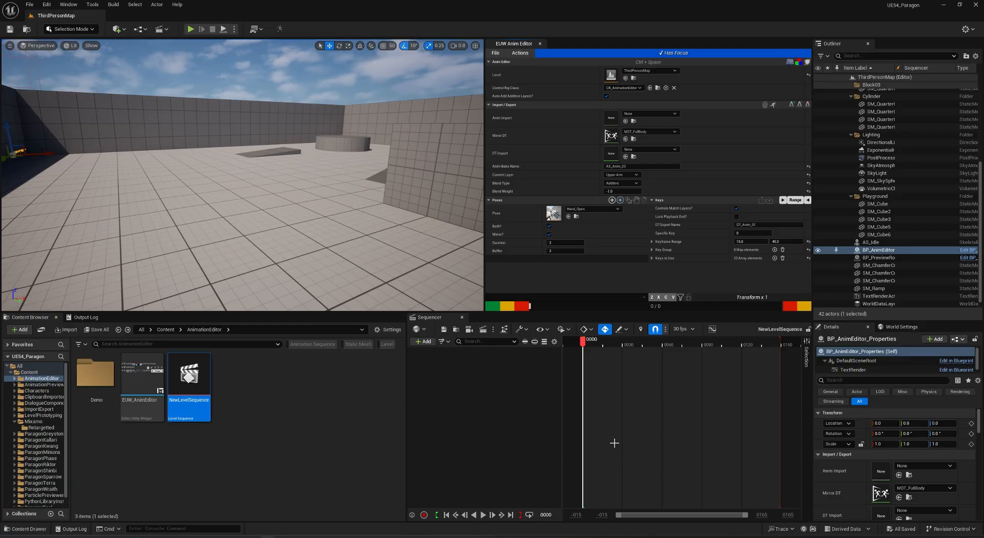
# Open the second Mixamo sword-and-shield attack animation in the Retargetted folder and review its motion, comparing the first and last frames.
pyautogui.click(41, 427)
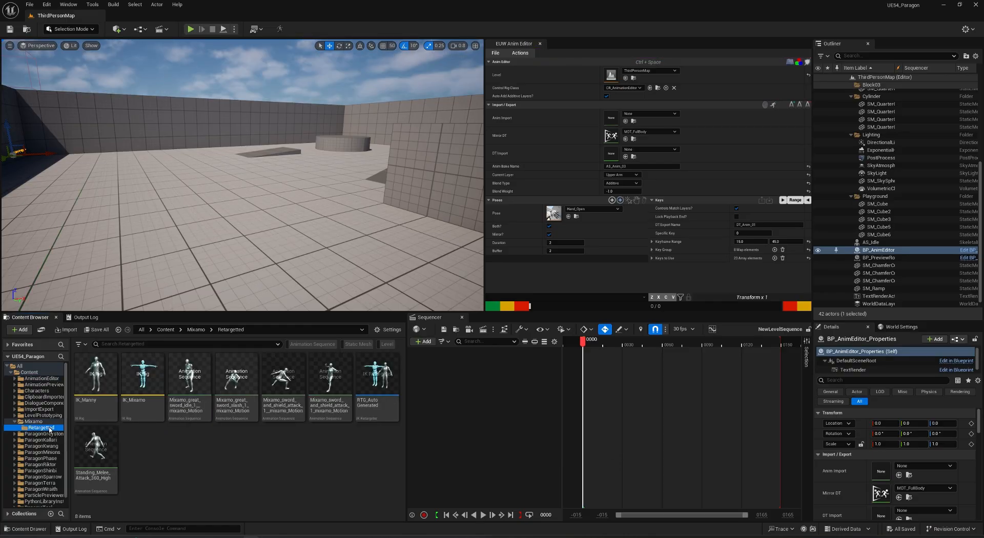
pyautogui.doubleClick(330, 394)
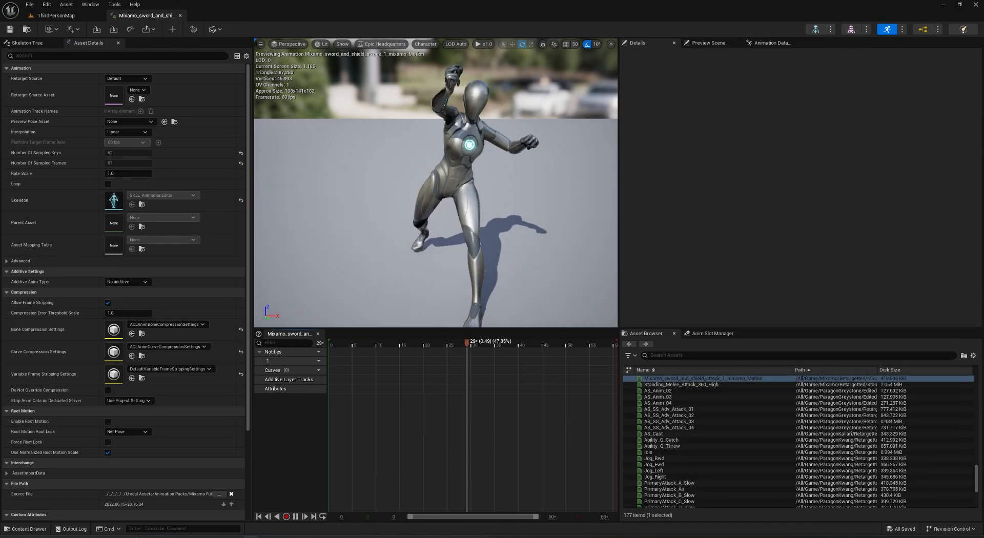
pyautogui.press('space')
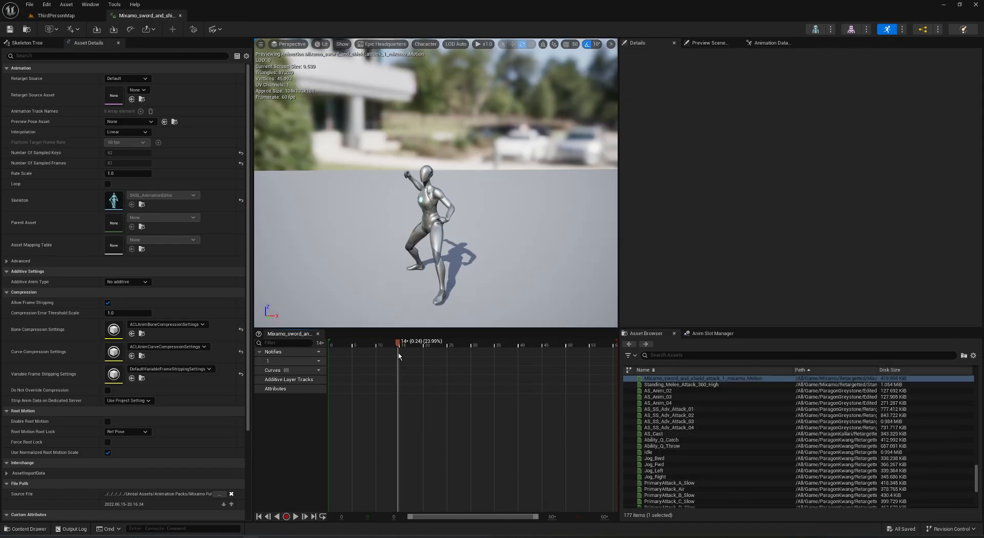
pyautogui.moveTo(400, 353); pyautogui.dragTo(626, 370)
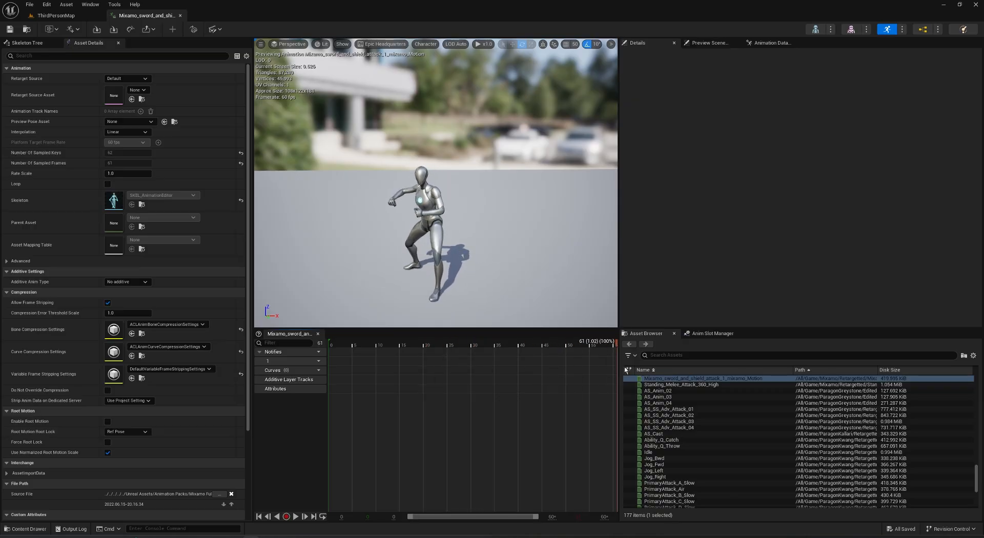
pyautogui.click(259, 517)
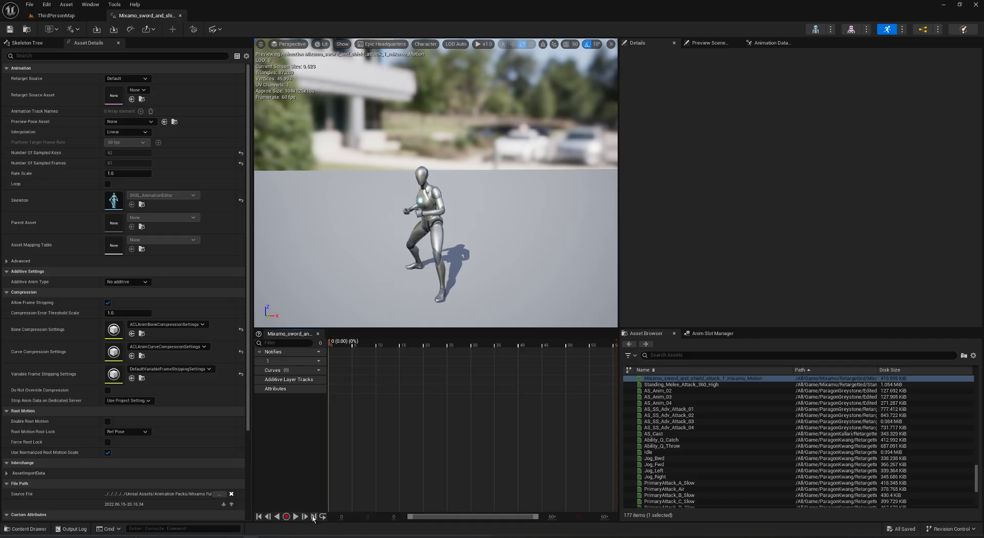
pyautogui.click(313, 518)
pyautogui.click(260, 517)
pyautogui.moveTo(404, 256); pyautogui.dragTo(410, 228, button='right')
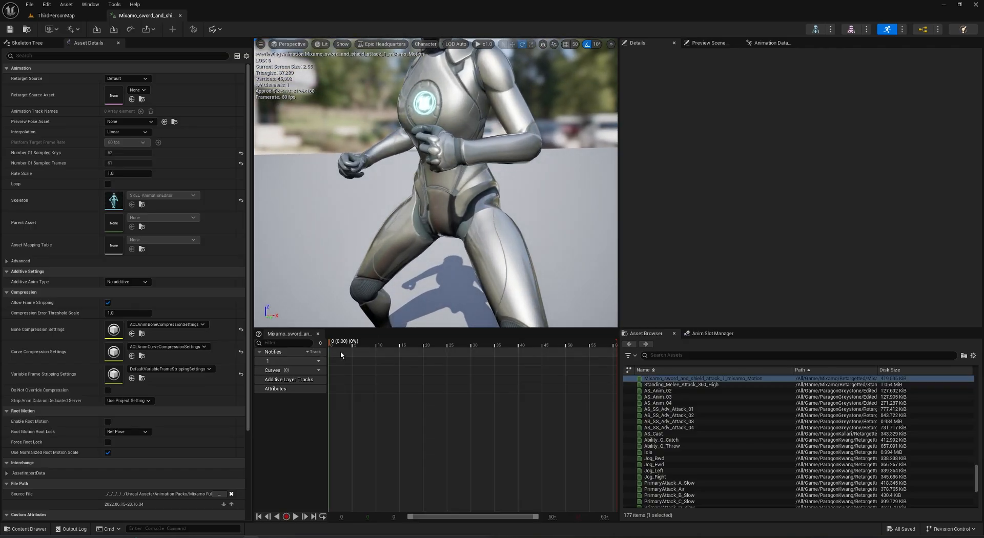
pyautogui.moveTo(340, 351); pyautogui.dragTo(410, 343)
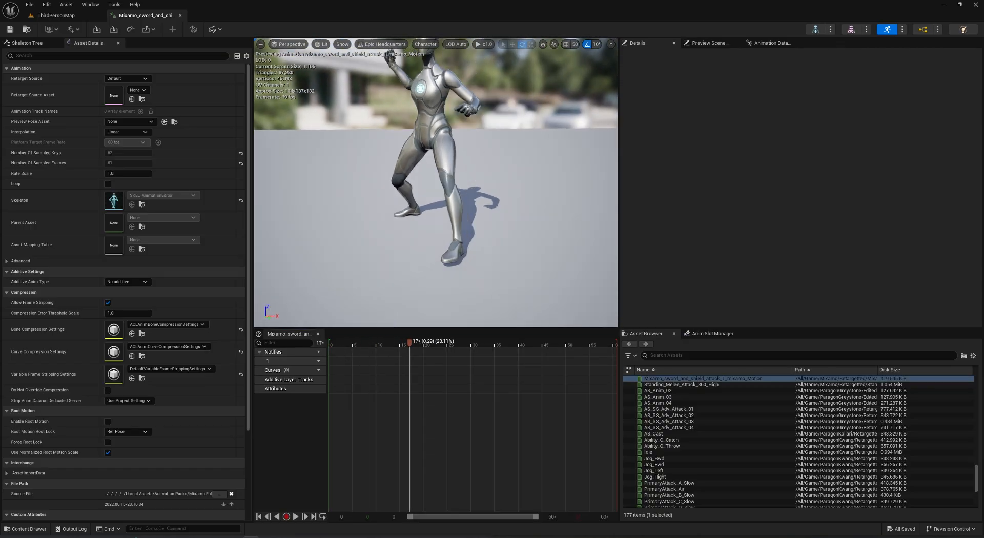
pyautogui.moveTo(410, 256); pyautogui.dragTo(404, 250, button='right')
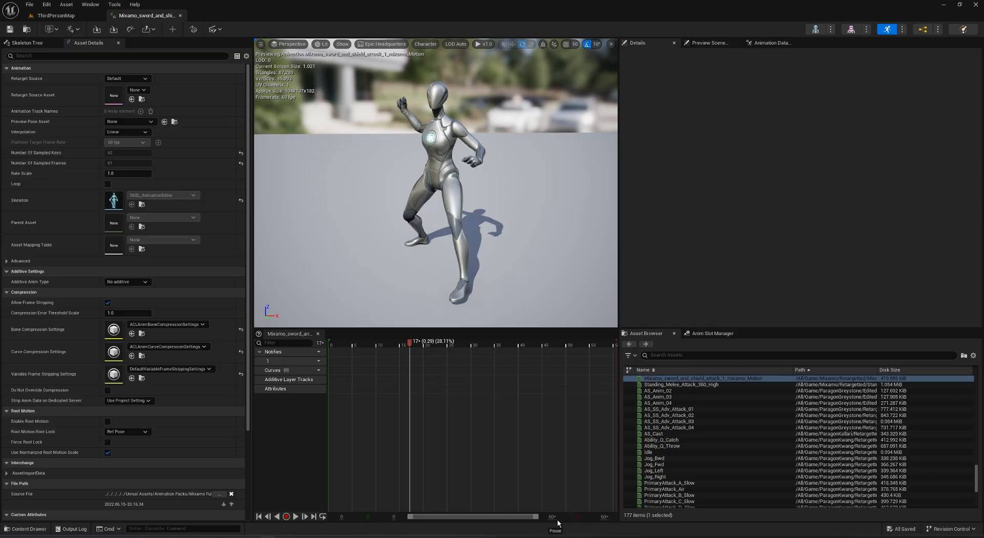
pyautogui.click(180, 16)
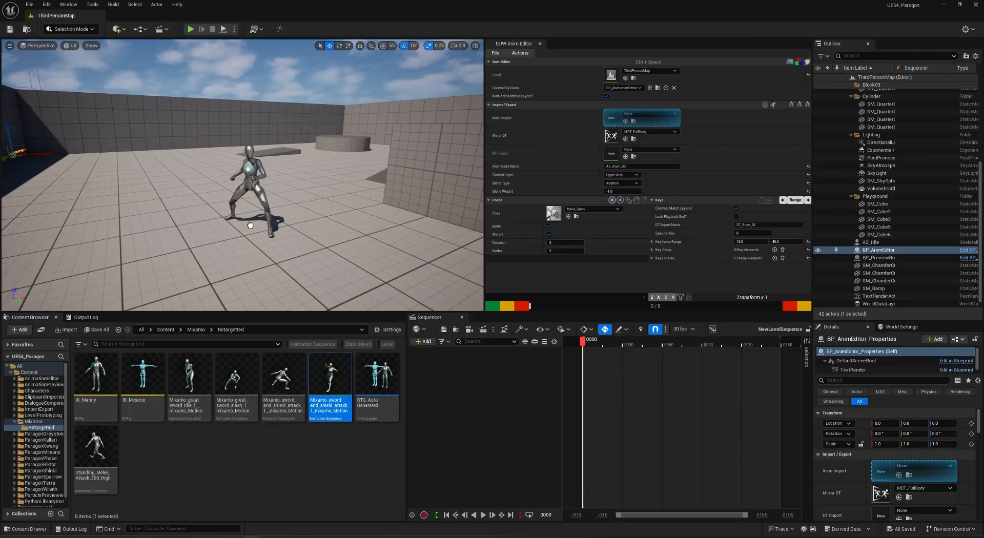
# Place the second sword-and-shield attack animation in the level as an actor and add that actor to the level sequence.
pyautogui.moveTo(250, 225); pyautogui.dragTo(250, 226)
pyautogui.click(424, 341)
pyautogui.moveTo(453, 370)
pyautogui.click(549, 377)
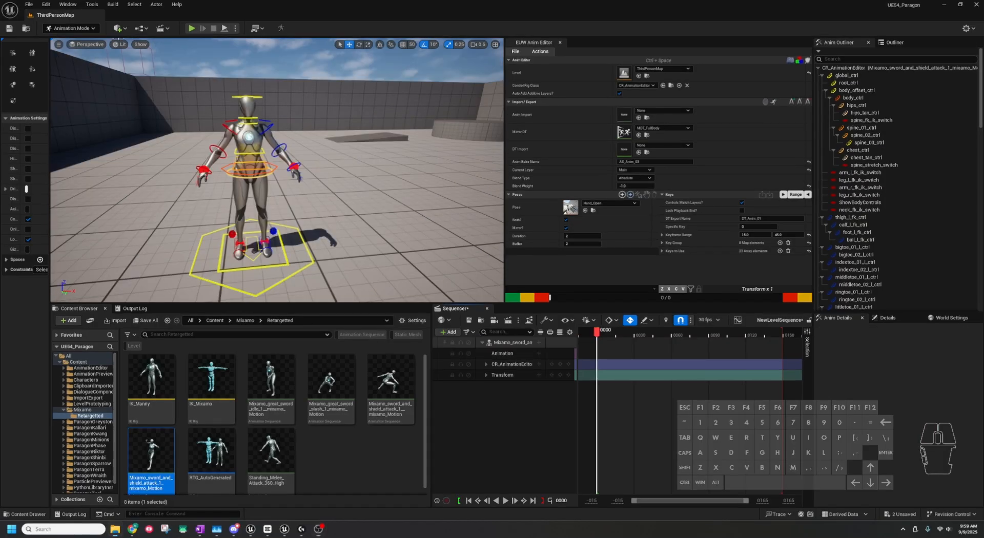
pyautogui.click(639, 453)
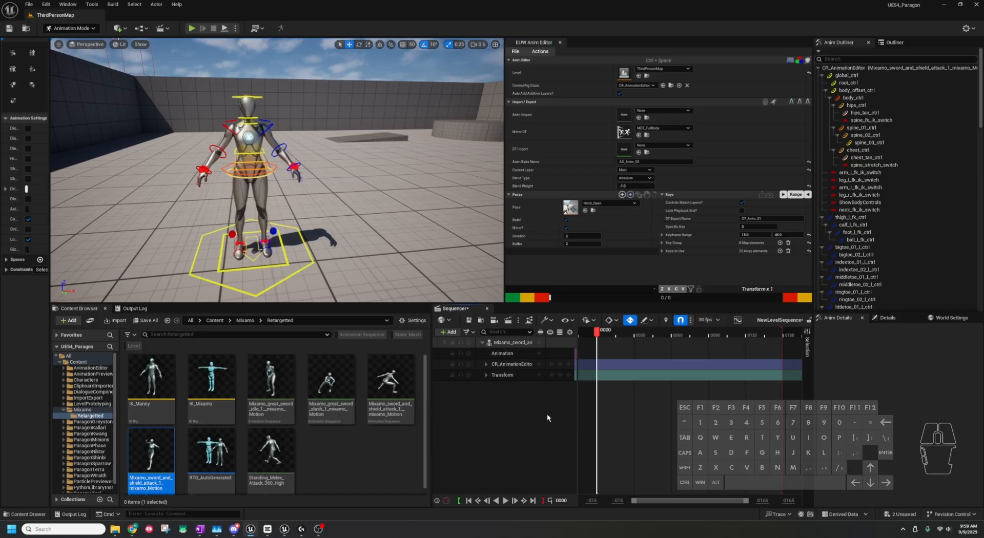
pyautogui.click(319, 529)
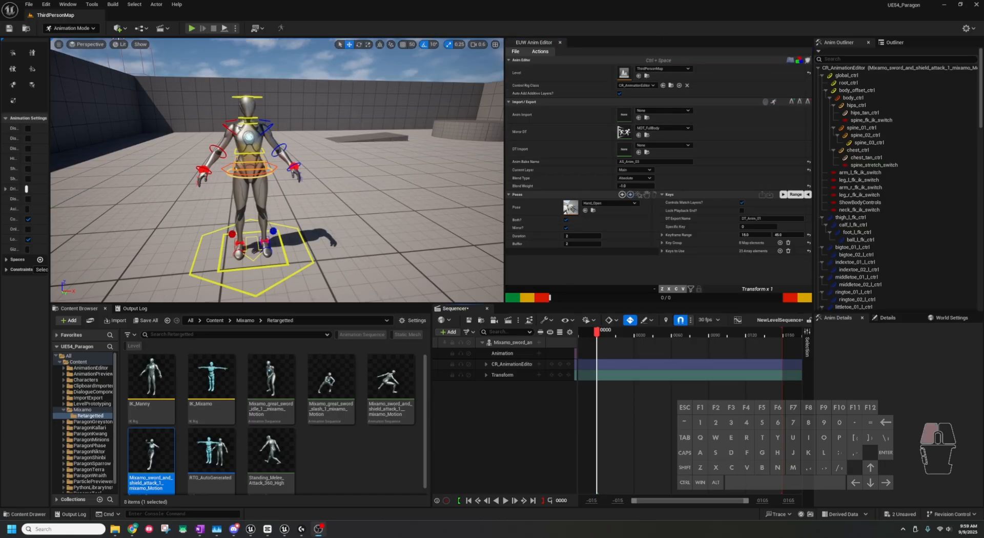
pyautogui.click(638, 452)
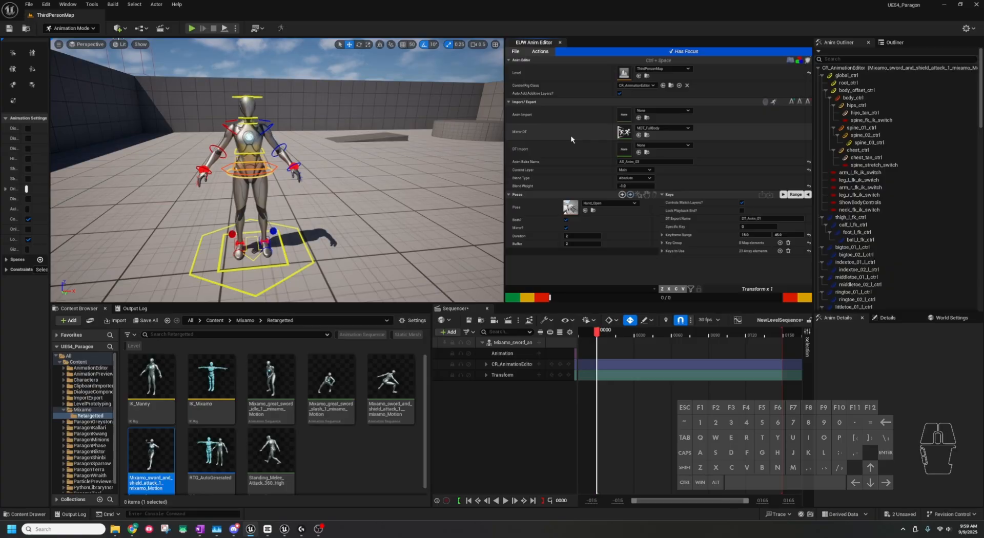
# Delete the character's CR_AnimationEditor Control Rig from the sequence and build it again.
pyautogui.hotkey('ctrl', 'shift')
pyautogui.hotkey('ctrl', 'shift', 'Delete')
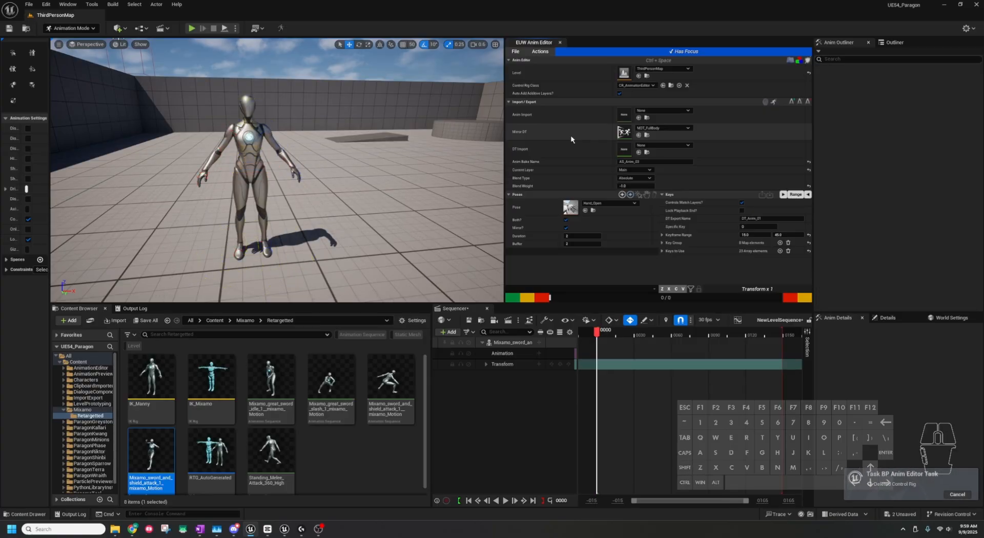
pyautogui.hotkey('ctrl', 'shift', 'b')
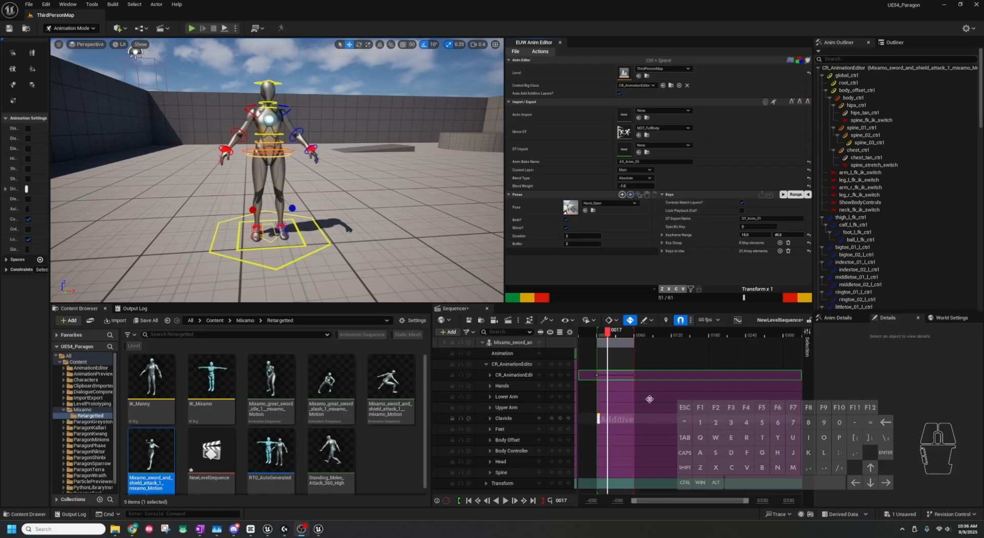
# Delete the character's Control Rig and import the second sword-and-shield attack animation into the sequence.
pyautogui.click(607, 272)
pyautogui.hotkey('ctrl', 'shift', 'Delete')
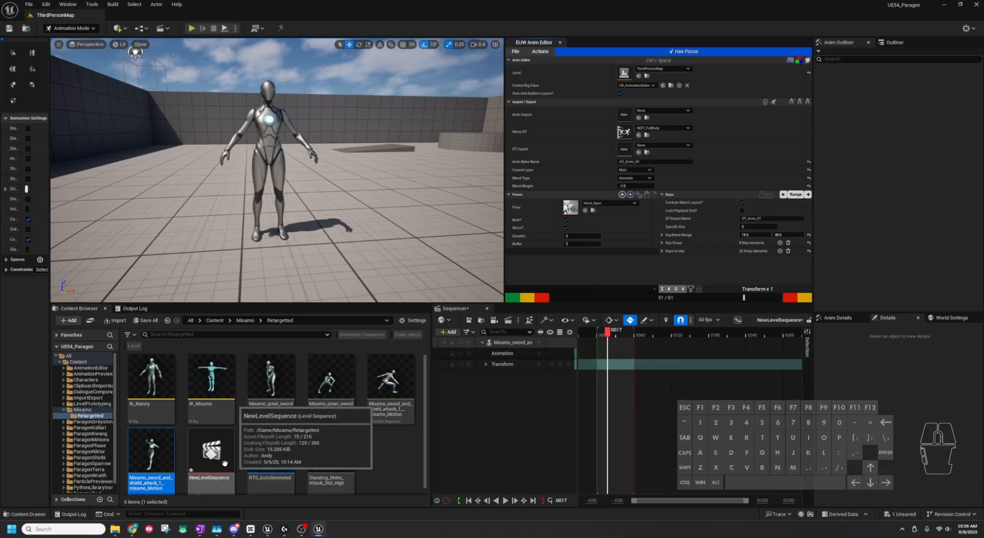
pyautogui.click(144, 448)
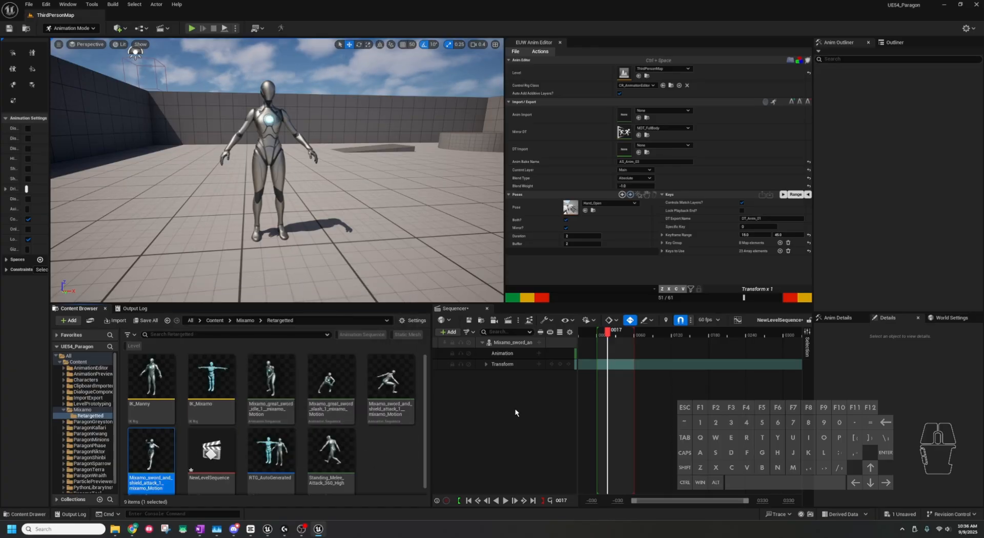
pyautogui.click(544, 276)
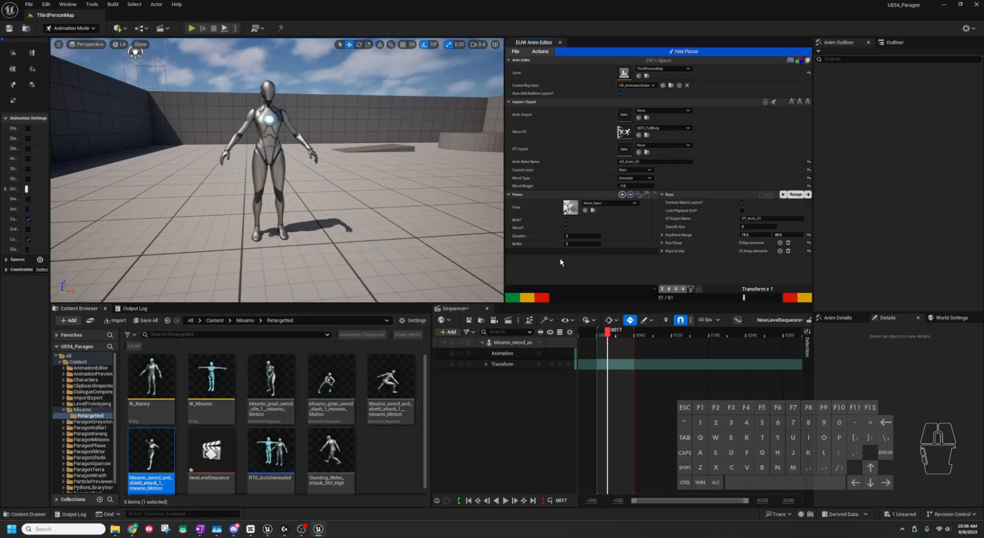
pyautogui.press('i')
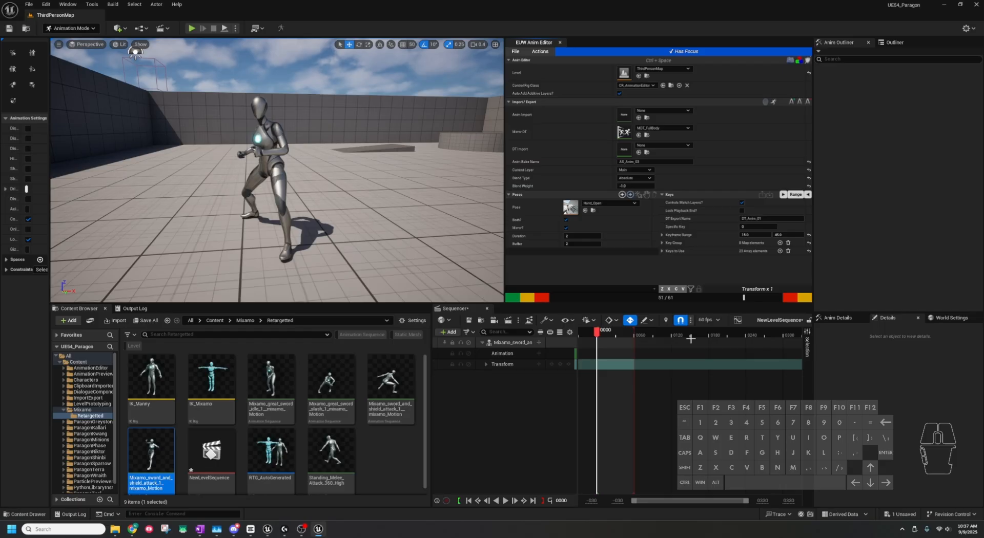
pyautogui.moveTo(635, 333)
pyautogui.mouseDown()
pyautogui.moveTo(699, 336)
pyautogui.moveTo(646, 336)
pyautogui.mouseUp()
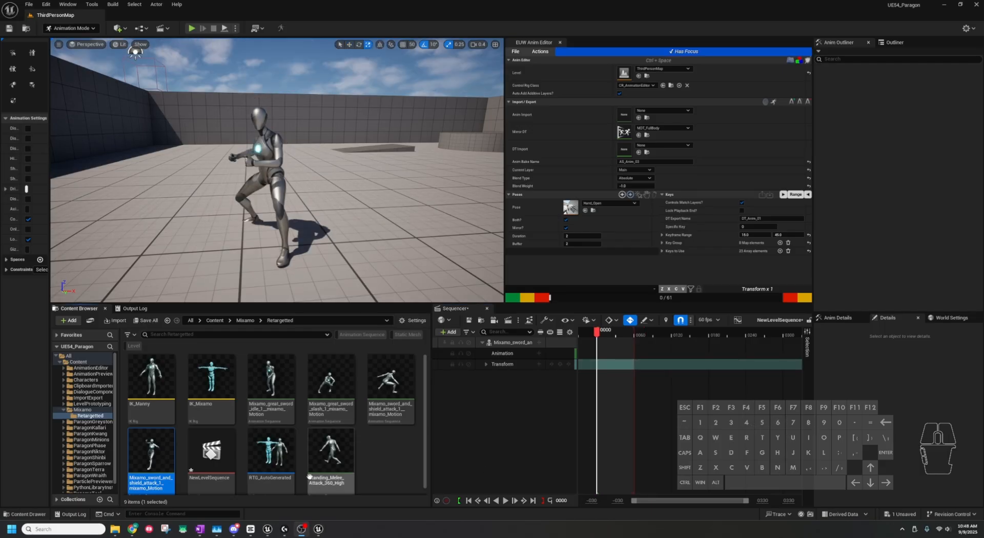
# Import the first sword-and-shield attack, great sword slash and great sword idle animations in turn onto the sequence's character.
pyautogui.moveTo(309, 476)
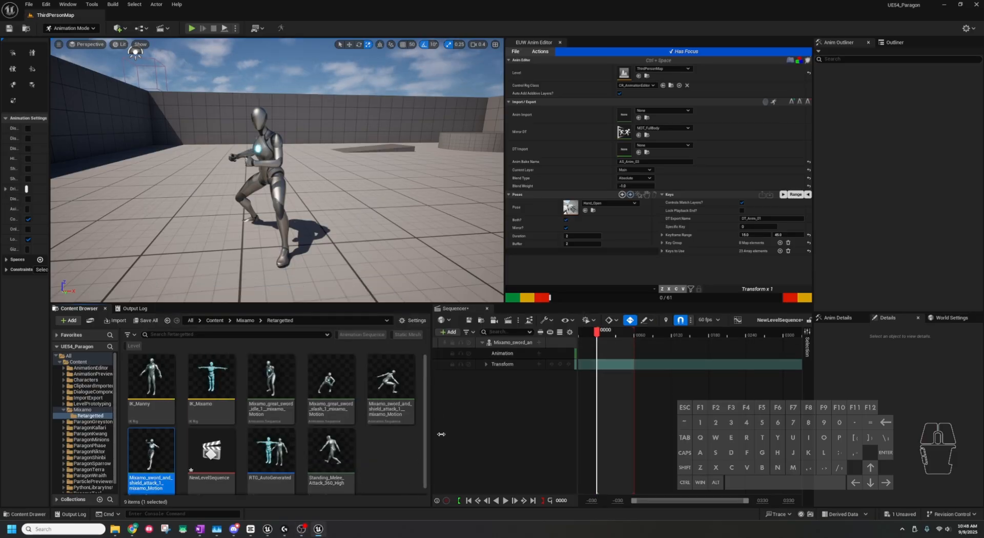
pyautogui.click(573, 253)
pyautogui.click(390, 379)
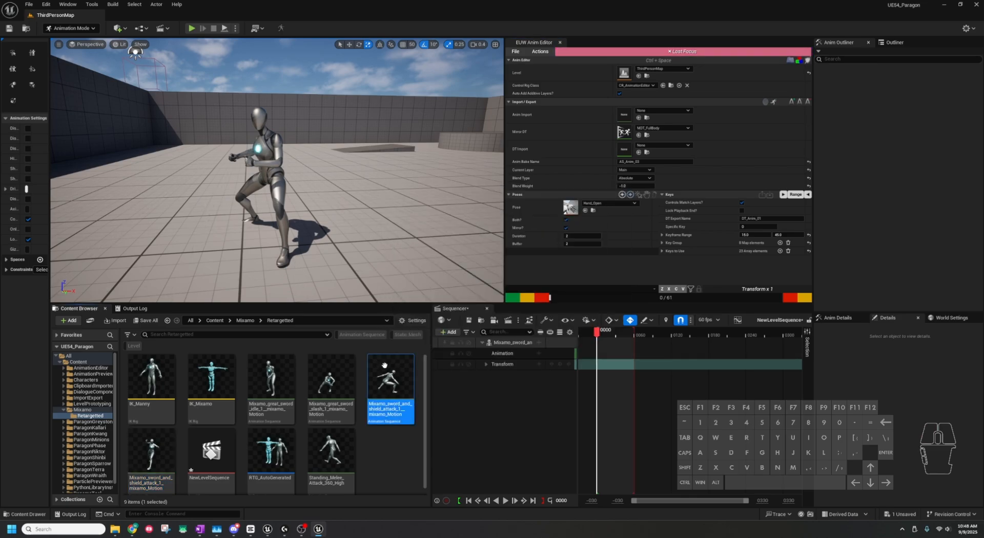
pyautogui.click(348, 380)
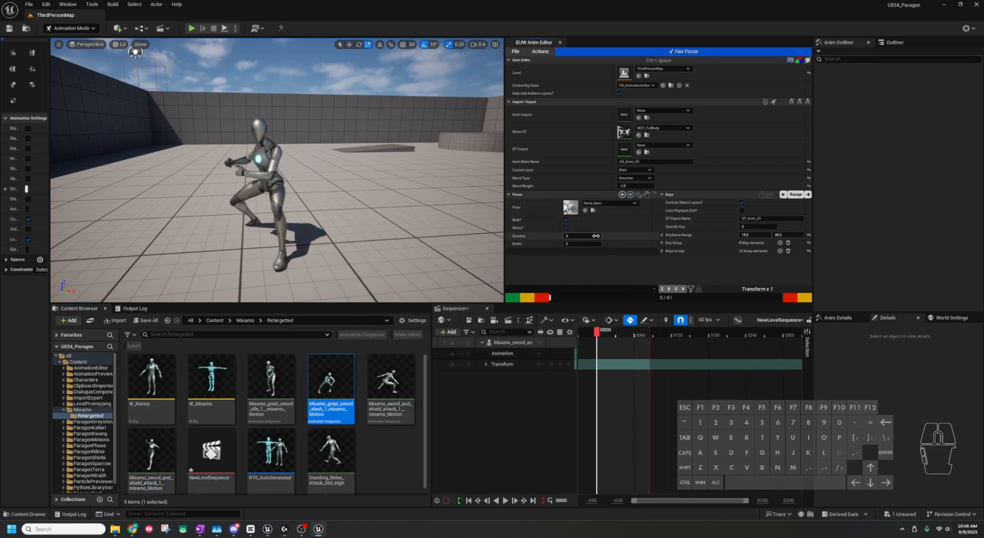
pyautogui.click(271, 382)
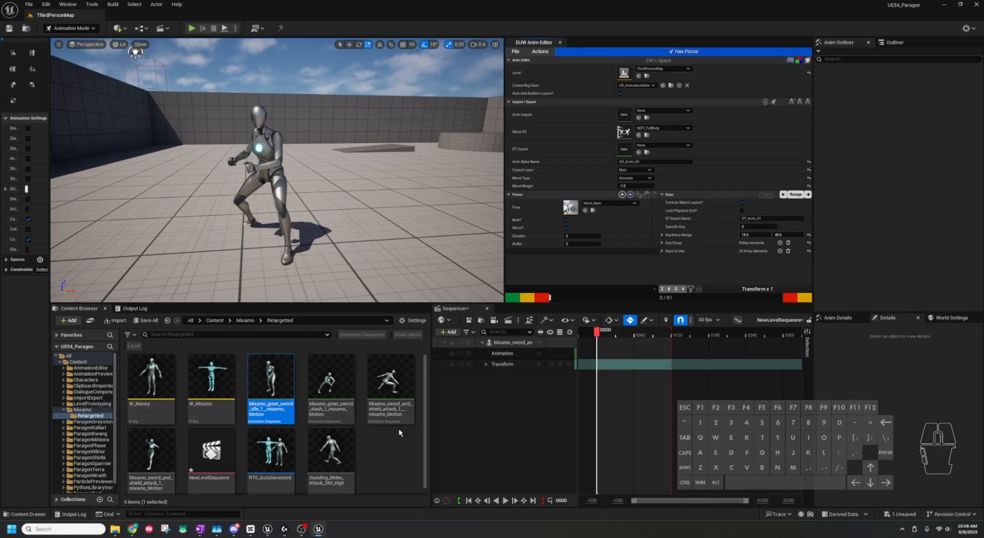
# Close and reopen NewLevelSequence, and import the great sword slash animation onto its character.
pyautogui.click(487, 310)
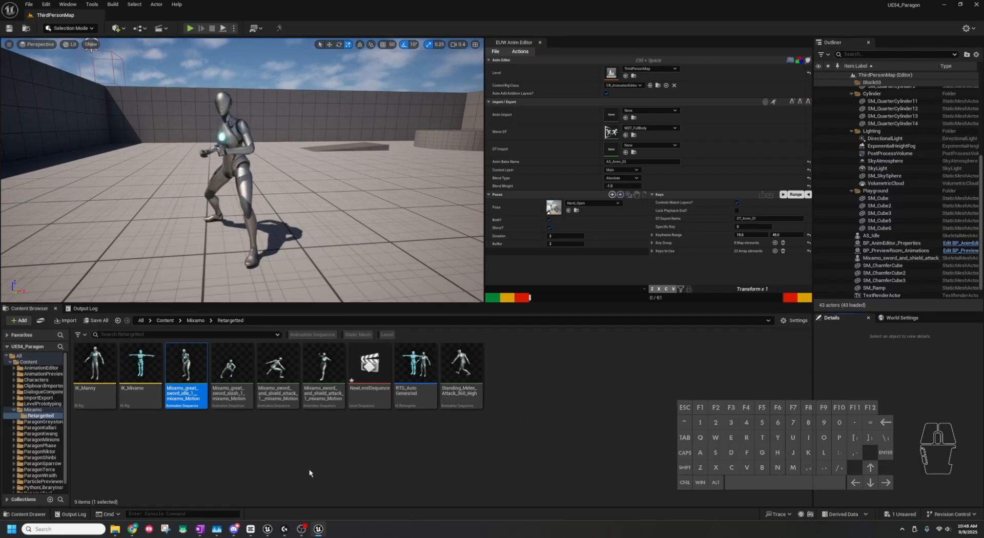
pyautogui.doubleClick(369, 374)
pyautogui.press('i')
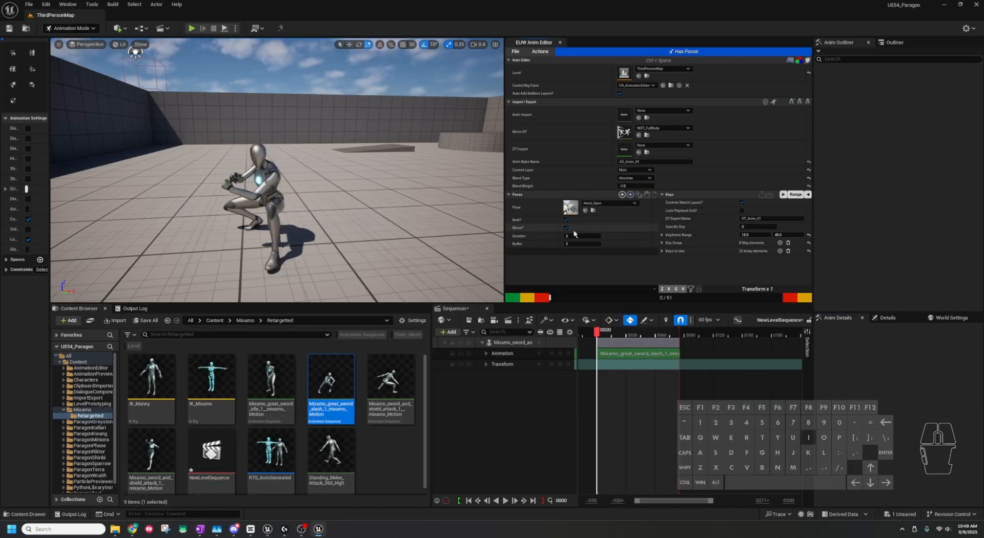
# Import the great sword idle and great sword slash animations in turn, playing each one back in the sequence.
pyautogui.press('i')
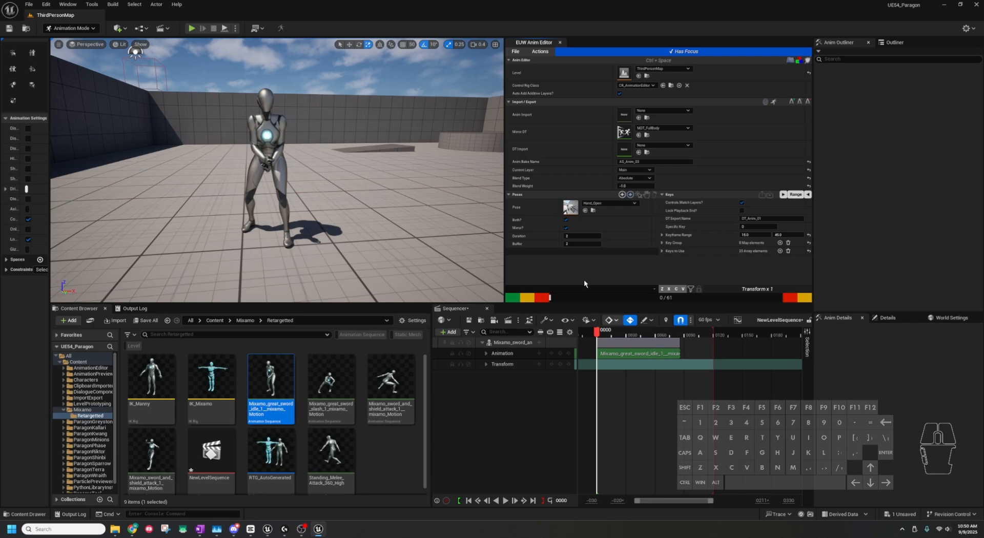
pyautogui.press('space')
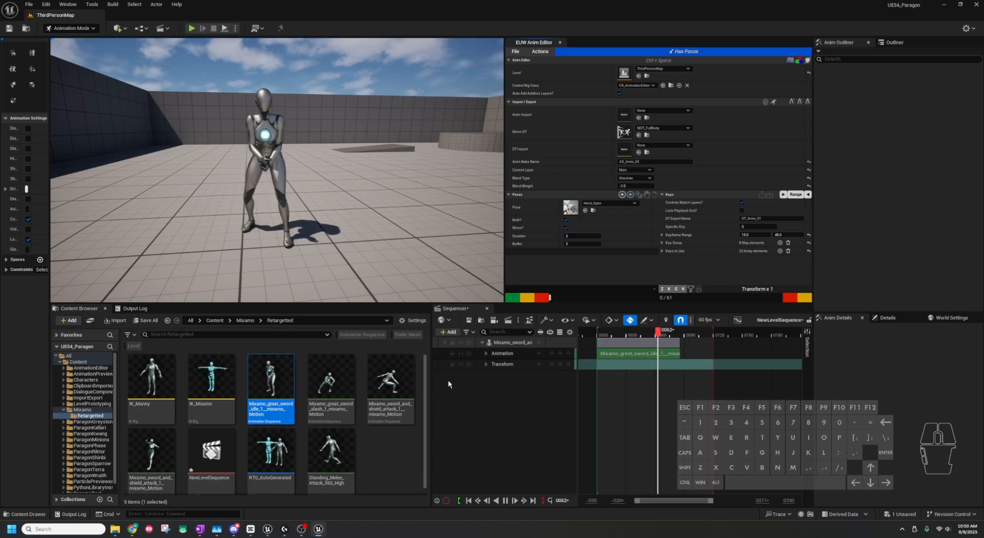
pyautogui.click(331, 384)
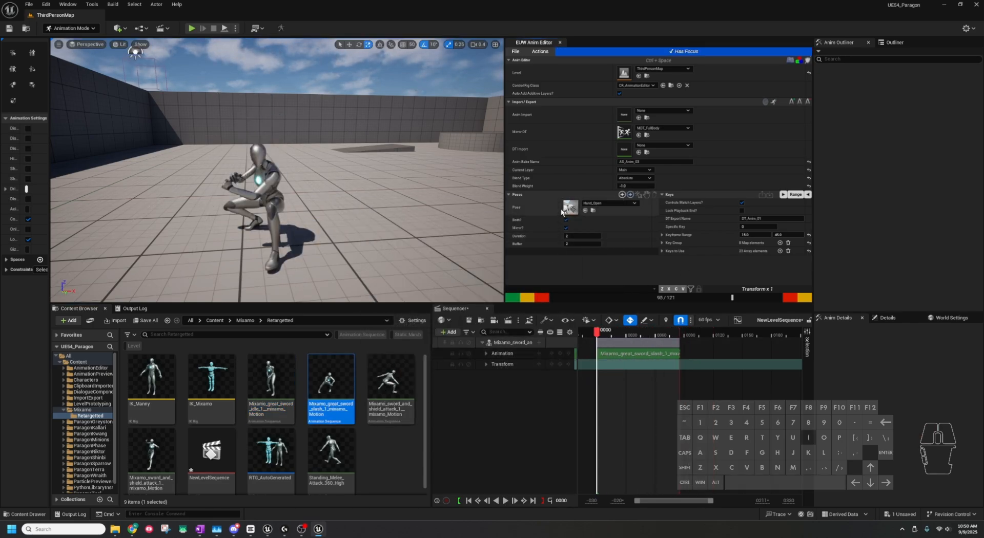
pyautogui.press('space')
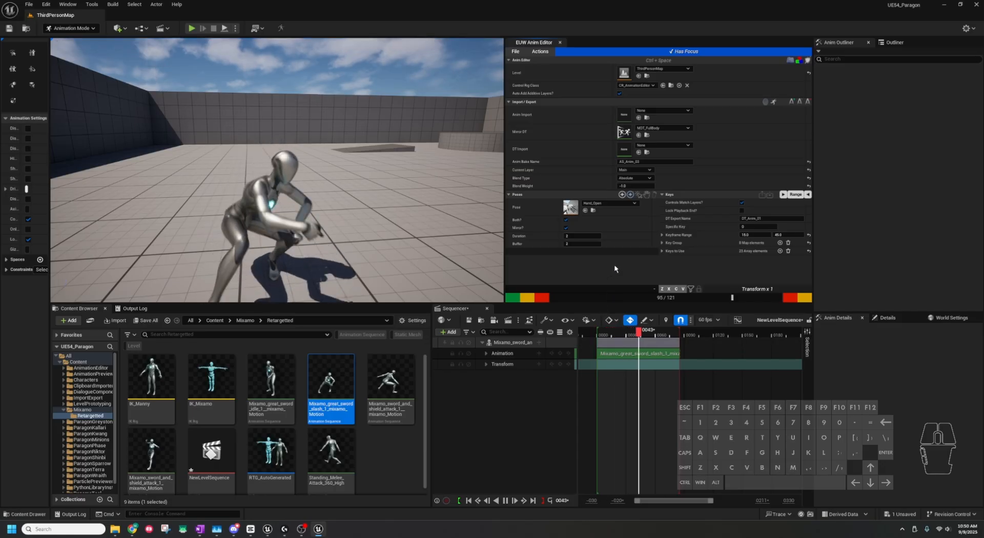
pyautogui.press('space')
# Import the first sword-and-shield attack animation onto the sequence's character and play it back.
pyautogui.click(391, 387)
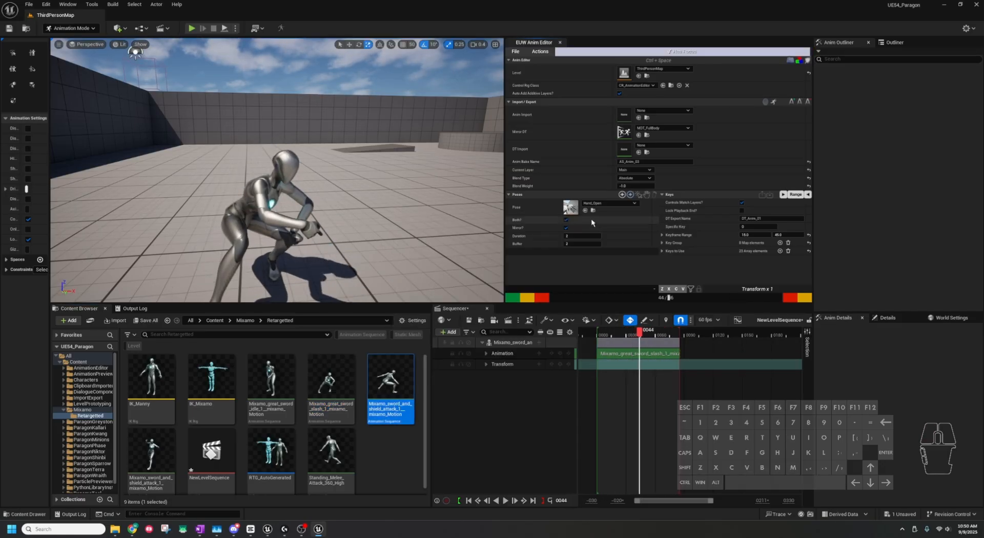
pyautogui.press('i')
pyautogui.press('space')
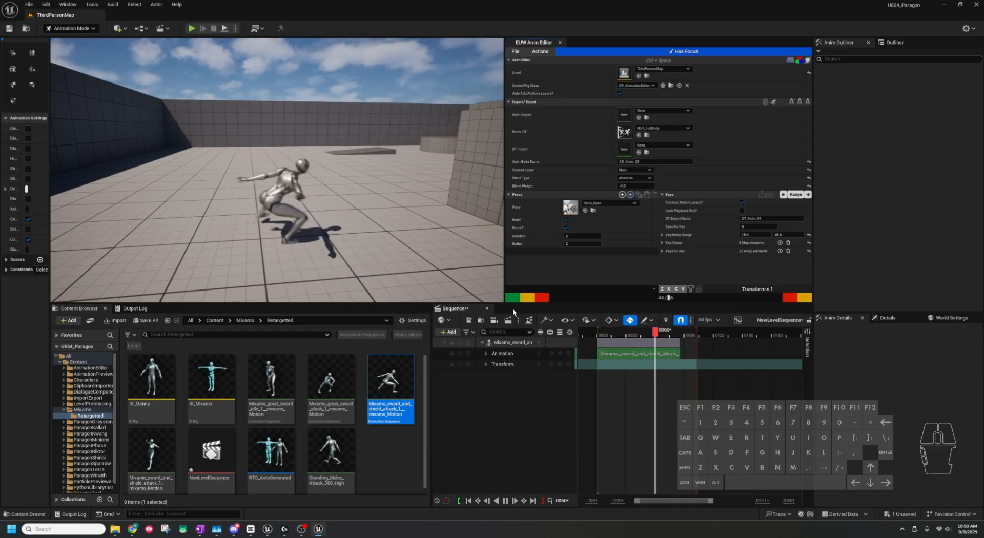
# Close and reopen NewLevelSequence, and import the first sword-and-shield attack animation onto its character.
pyautogui.click(487, 309)
pyautogui.doubleClick(369, 364)
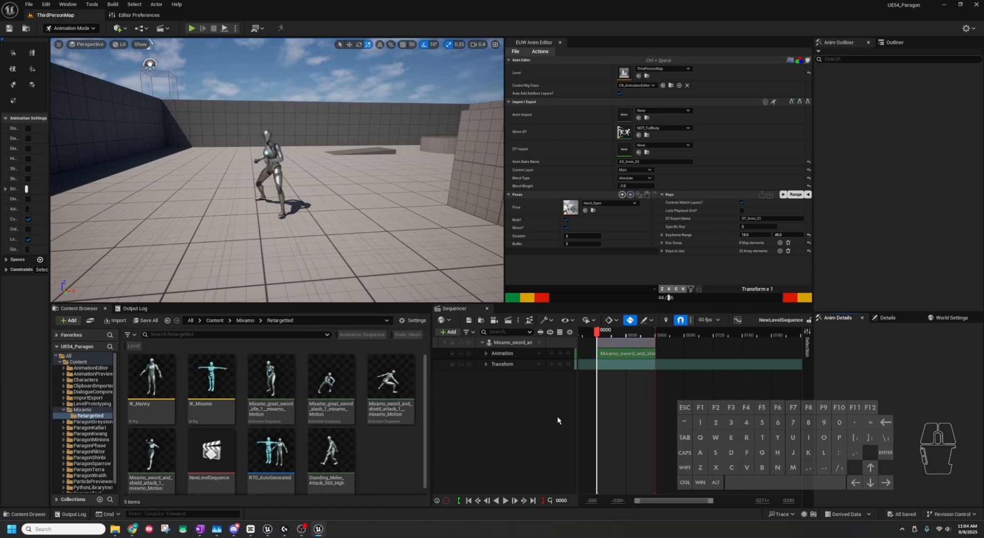
pyautogui.click(372, 392)
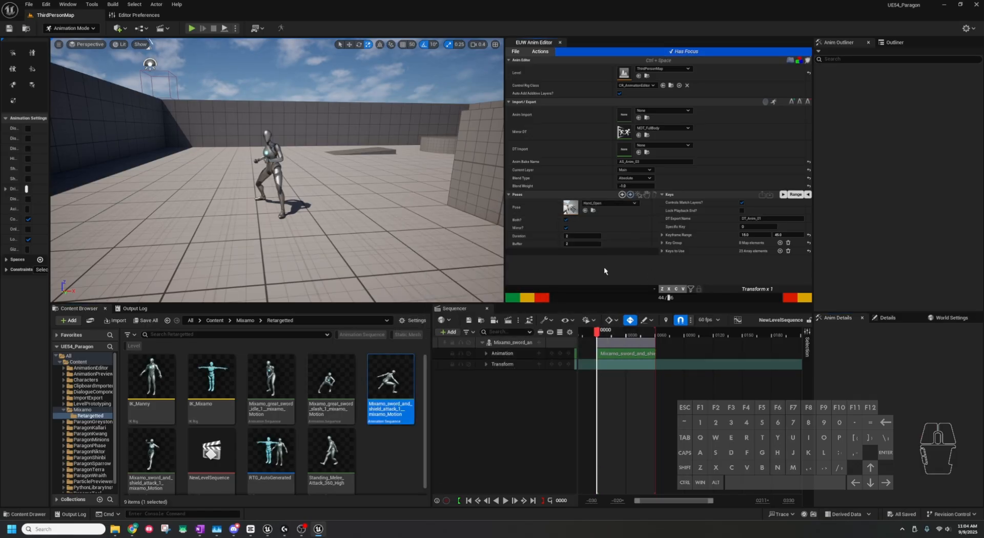
pyautogui.press('i')
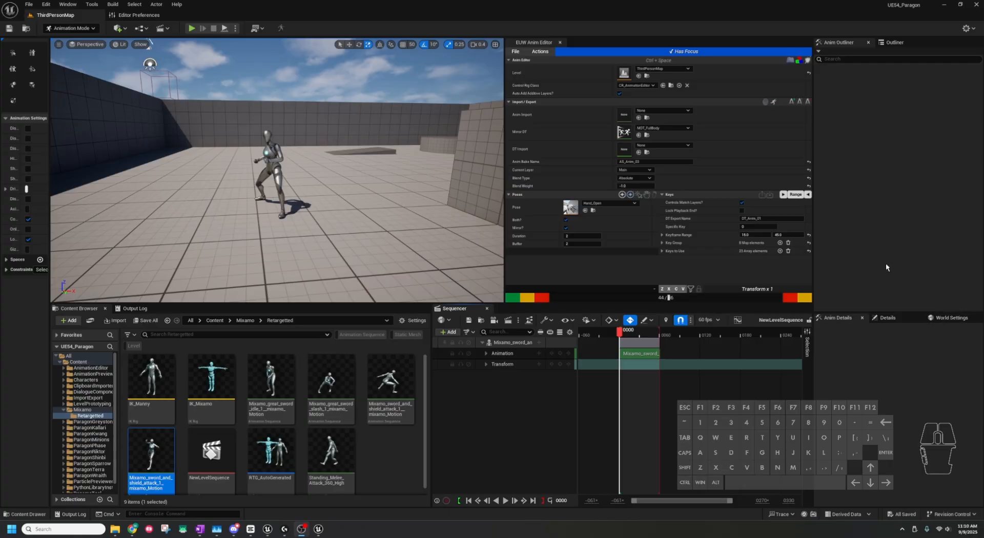
# Bake the character's sword-and-shield attack animation to the CR_AnimationEditor Control Rig and play back the result.
pyautogui.click(485, 419)
pyautogui.hotkey('ctrl', 'space')
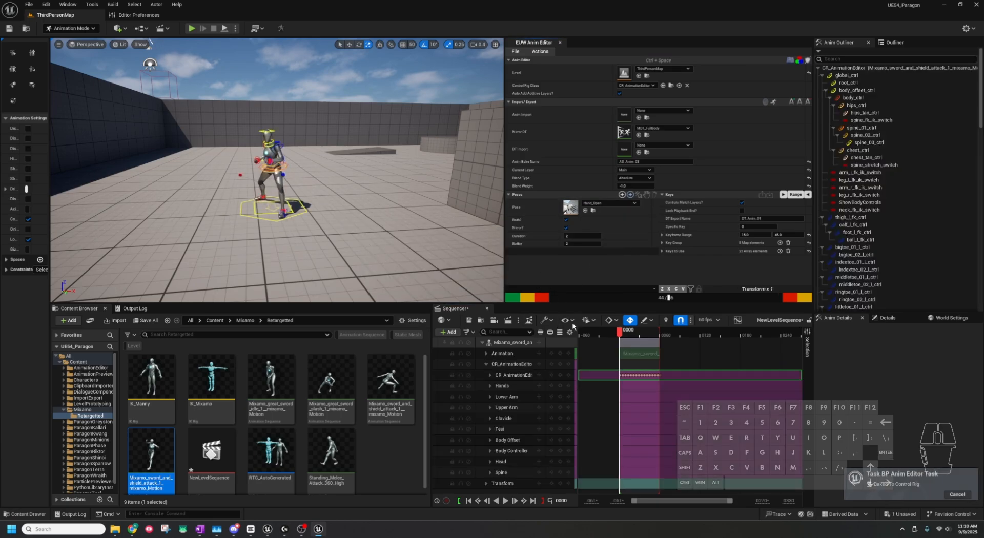
pyautogui.press('space')
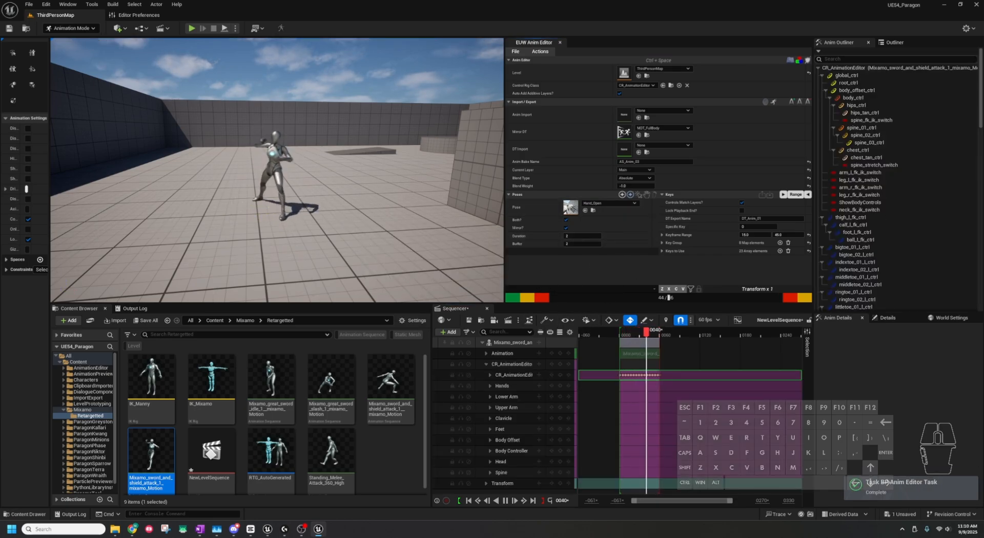
pyautogui.press('space')
pyautogui.press('space')
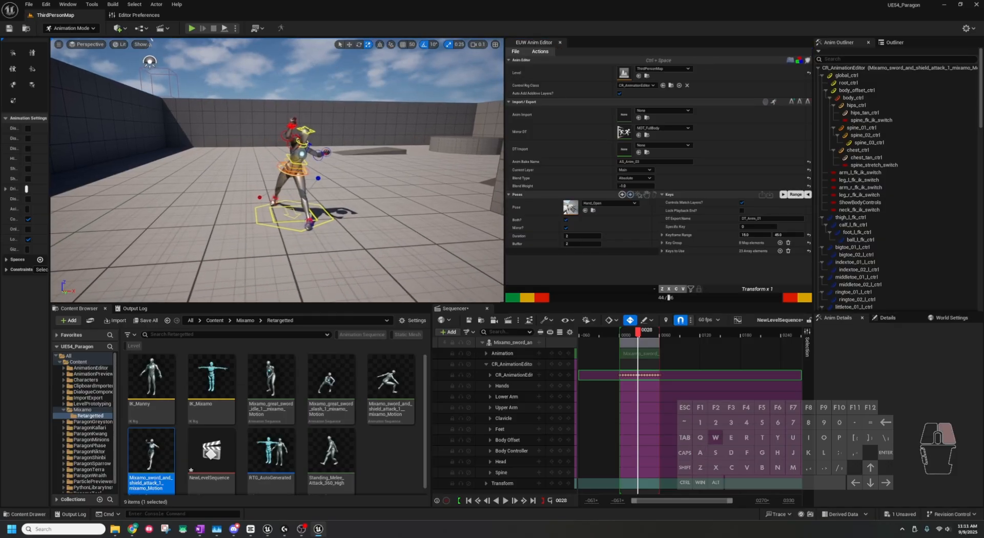
# Examine the character's feet and their ground contact up close during playback of the baked attack.
pyautogui.press('w')
pyautogui.moveTo(410, 231); pyautogui.dragTo(379, 214, button='right')
pyautogui.press('q')
pyautogui.press('a')
pyautogui.moveTo(268, 184)
pyautogui.mouseDown(button='right')
pyautogui.moveTo(281, 182)
pyautogui.moveTo(260, 187)
pyautogui.mouseUp(button='right')
pyautogui.press('d')
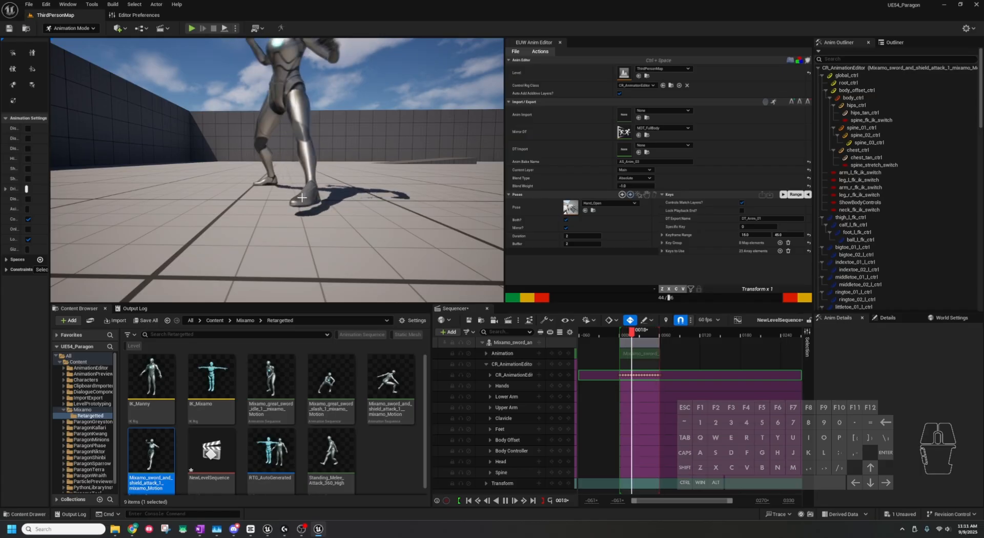
pyautogui.press('e')
pyautogui.moveTo(301, 197); pyautogui.dragTo(302, 199, button='right')
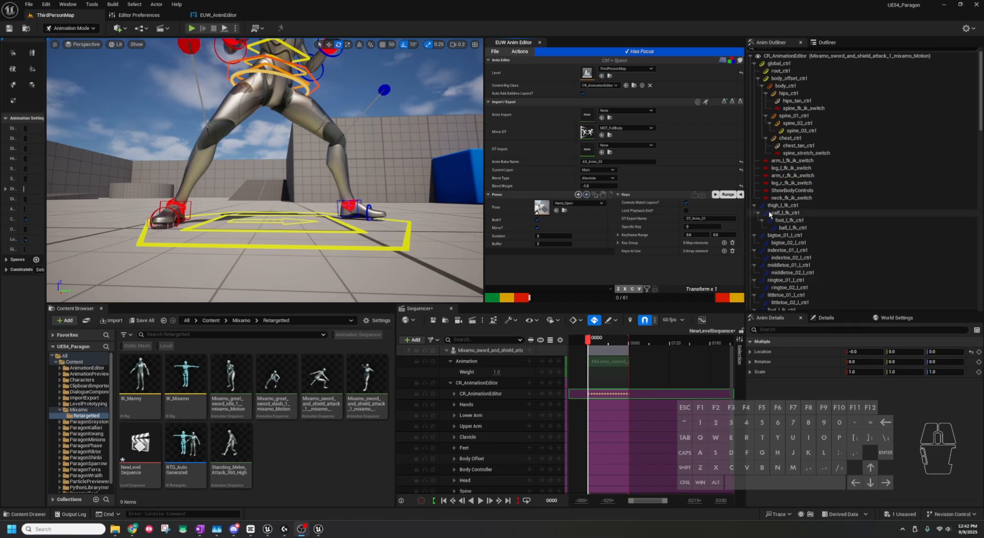
# Run the fc foot correction function from the Function Typer to set the character's foot height to 0.
pyautogui.click(536, 164)
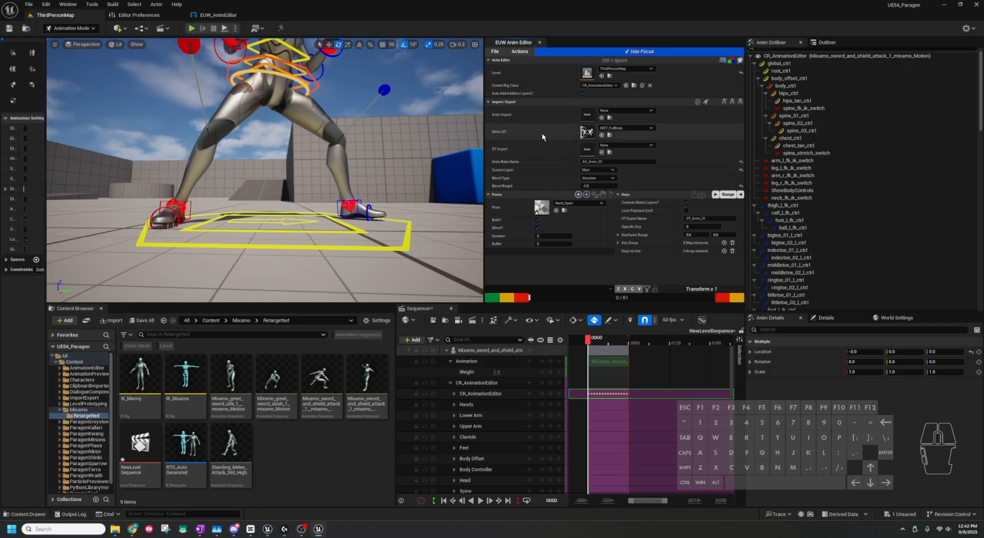
pyautogui.hotkey('ctrl', 'space')
pyautogui.hotkey('ctrl', 'space')
pyautogui.write('fc')
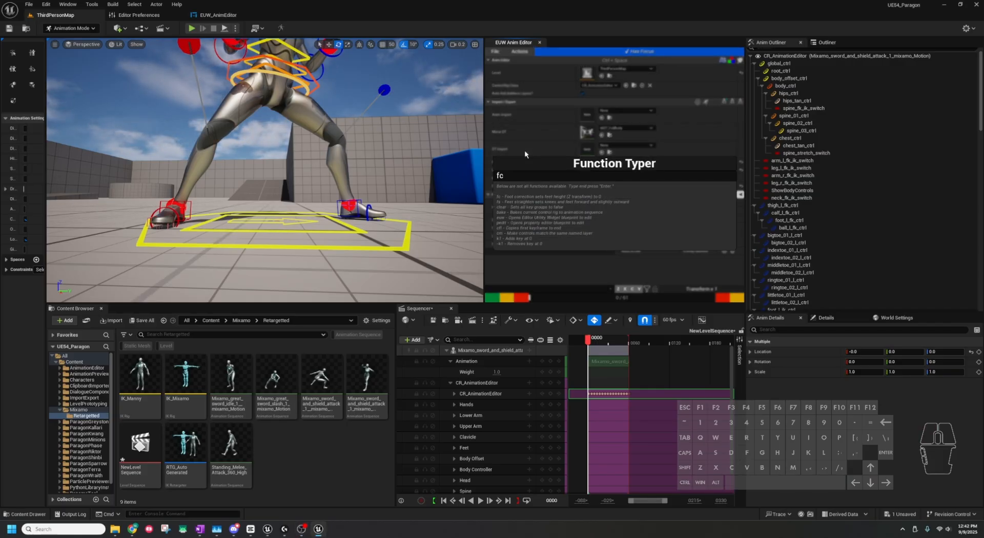
pyautogui.press('Return')
# Play and step through the attack's frames, examining how both feet sit on the ground.
pyautogui.moveTo(203, 218); pyautogui.dragTo(196, 230, button='right')
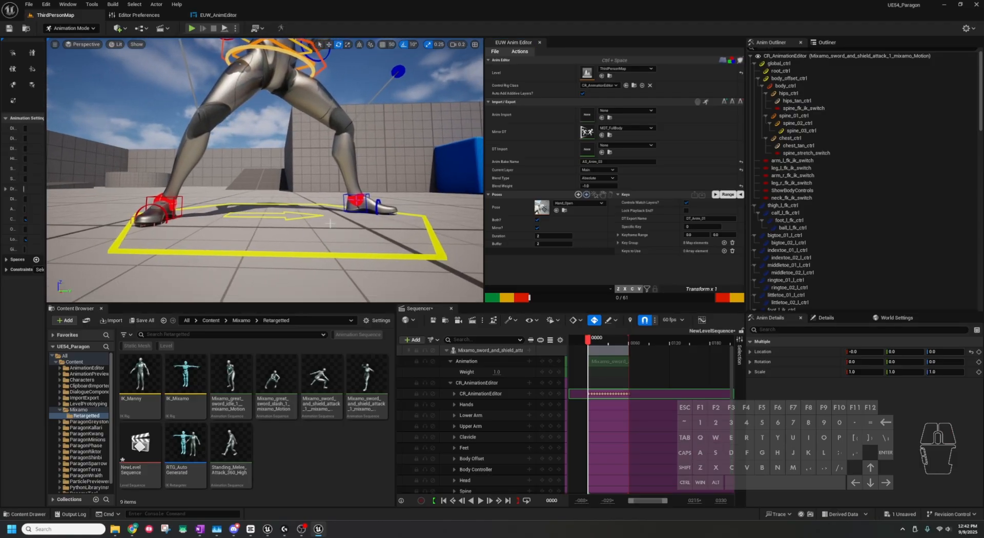
pyautogui.press('space')
pyautogui.press('w')
pyautogui.moveTo(369, 177); pyautogui.dragTo(370, 166, button='right')
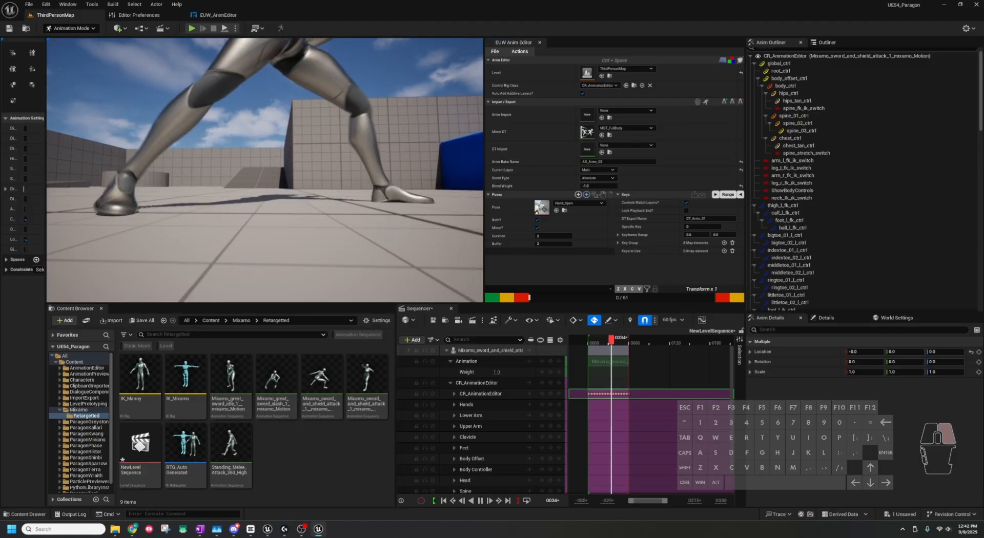
pyautogui.click(596, 334)
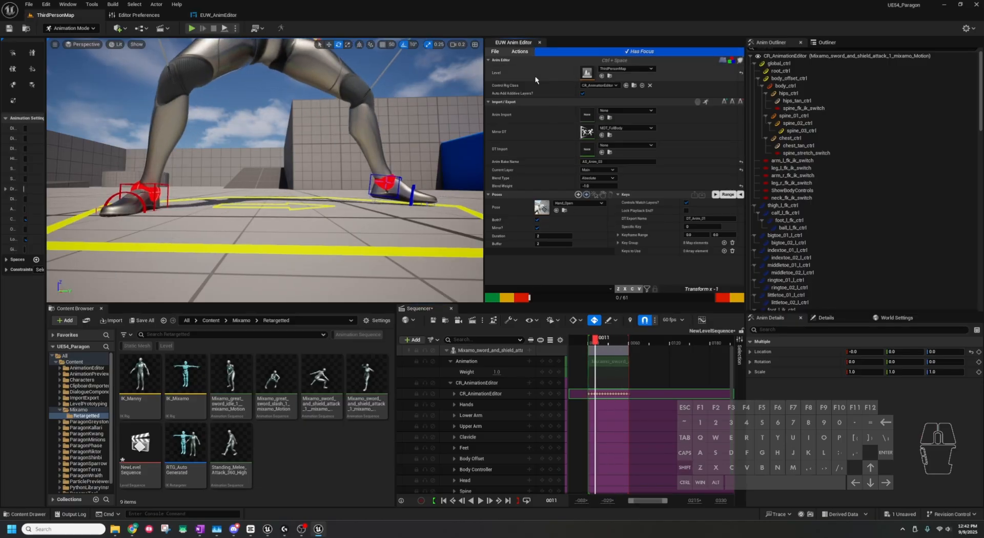
pyautogui.keyDown('shift'); pyautogui.scroll(-17, 535, 80); pyautogui.keyUp('shift')
pyautogui.keyDown('shift'); pyautogui.scroll(18, 536, 77); pyautogui.keyUp('shift')
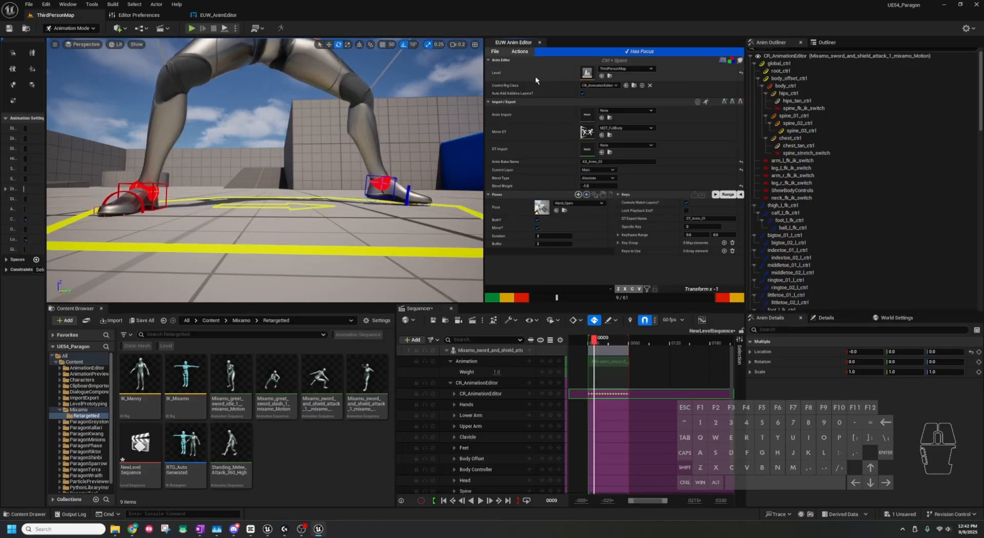
pyautogui.keyDown('shift'); pyautogui.scroll(-2, 543, 67); pyautogui.keyUp('shift')
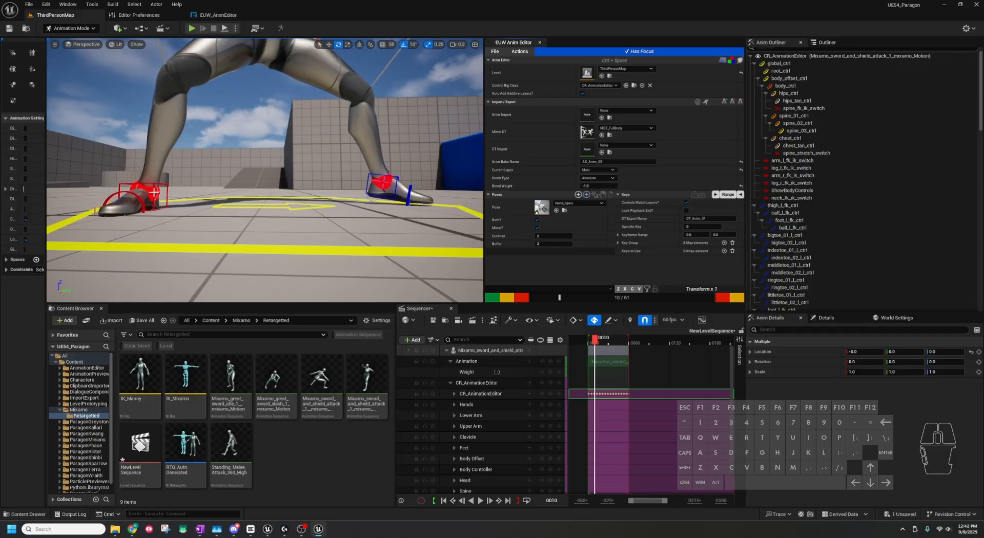
pyautogui.keyDown('shift'); pyautogui.scroll(20, 546, 75); pyautogui.keyUp('shift')
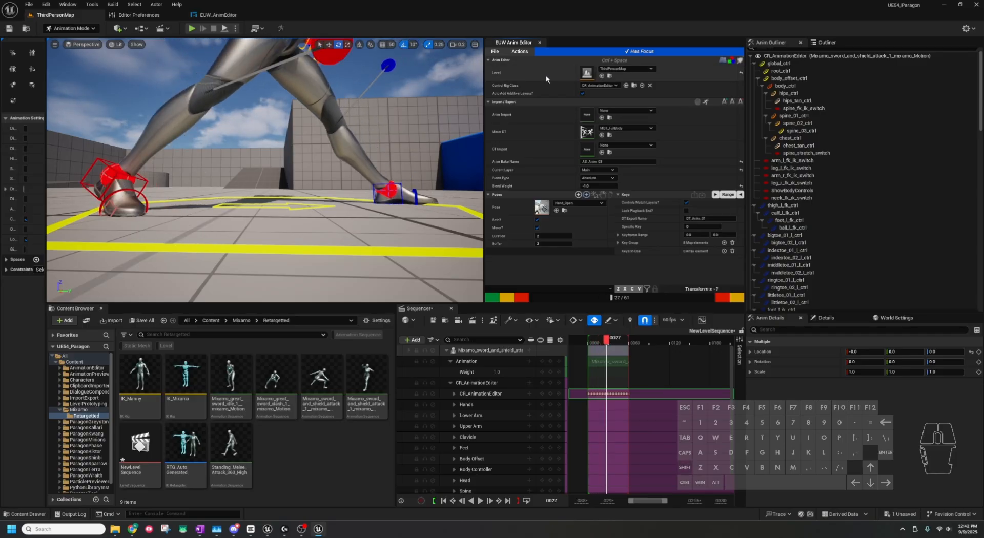
pyautogui.moveTo(436, 128); pyautogui.dragTo(369, 139, button='right')
pyautogui.press('d')
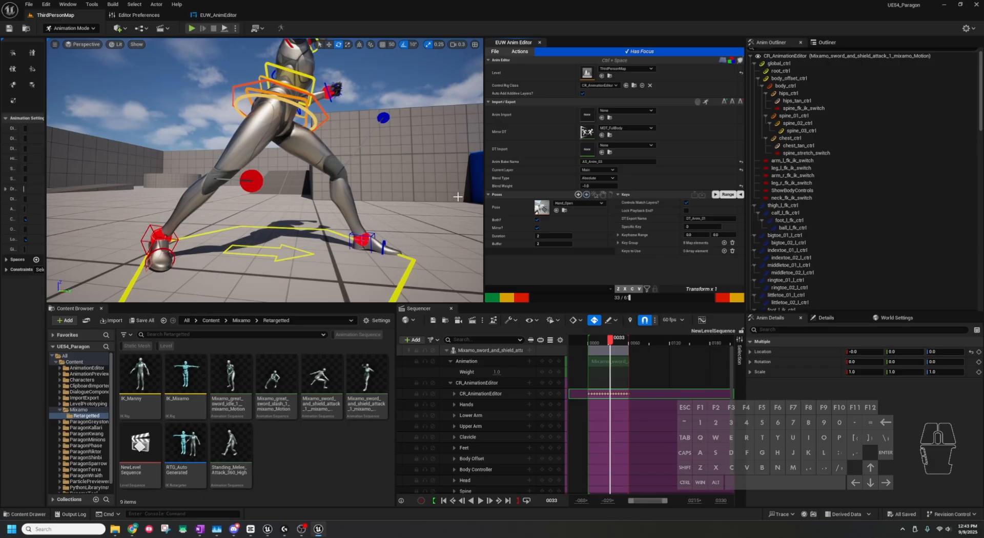
# Expand the Key Group settings and enable the Legs group to fill the list of keys to use.
pyautogui.click(617, 242)
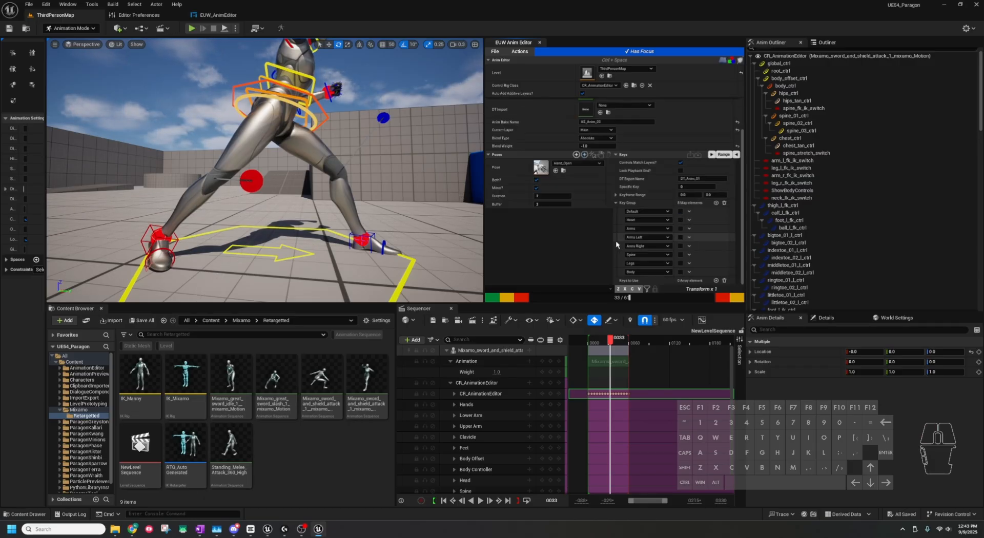
pyautogui.scroll(-3, 563, 255)
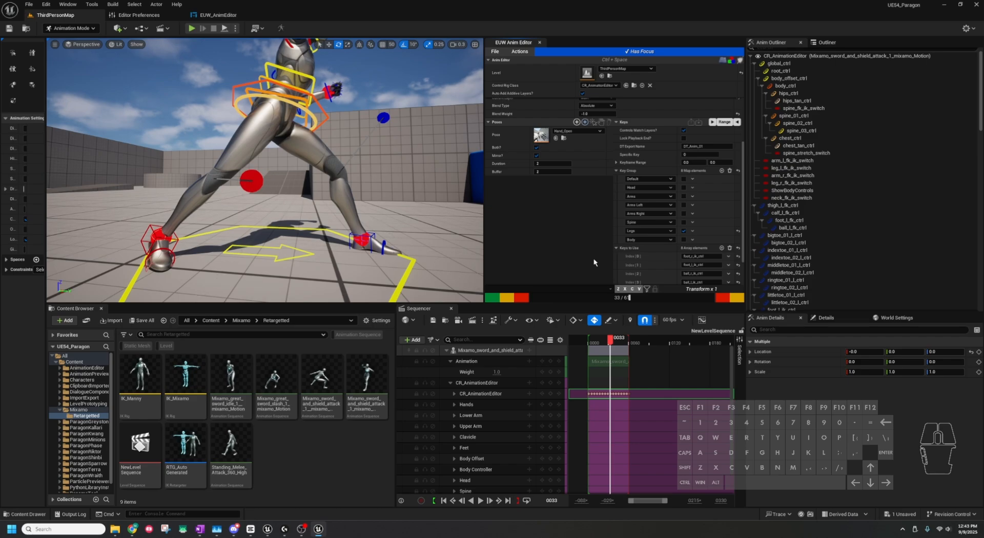
pyautogui.scroll(-2, 650, 264)
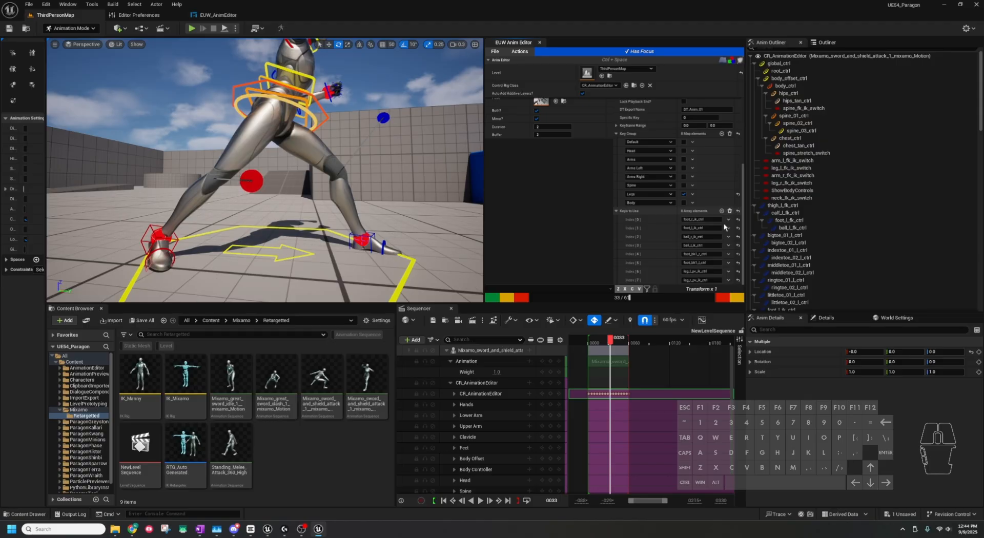
# Overwrite index 3 of Keys to Use with placeholder text and restore the Legs key list.
pyautogui.write('asdfkhajskdf')
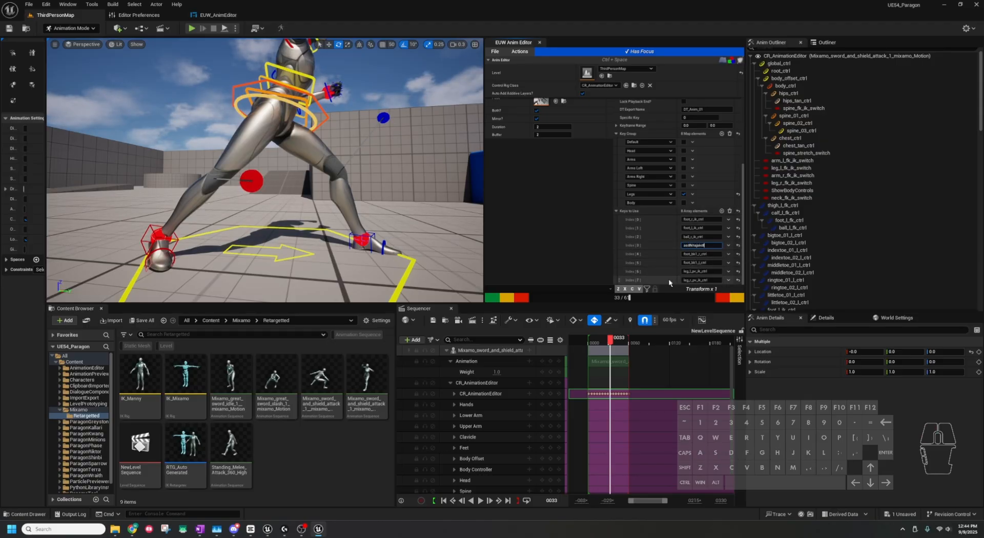
pyautogui.click(668, 278)
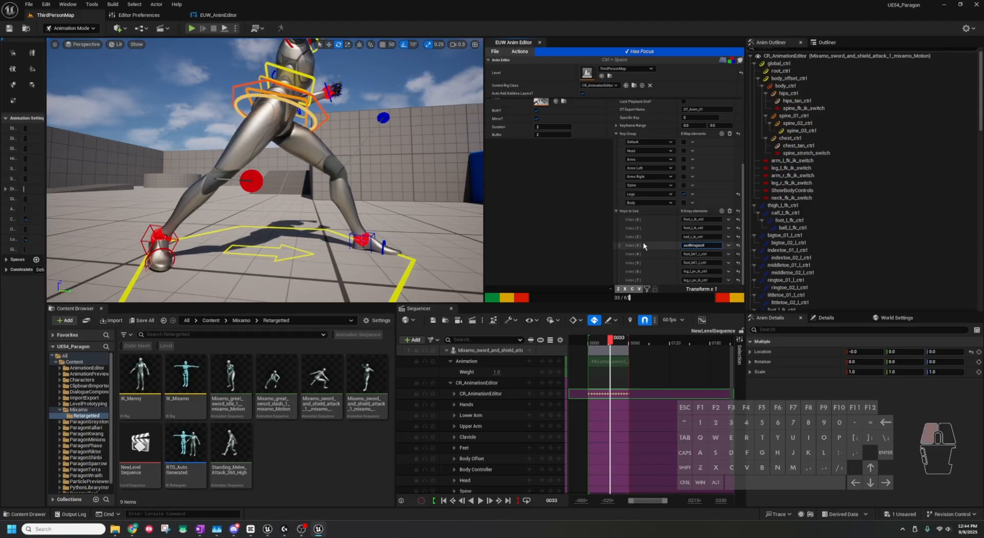
pyautogui.click(738, 211)
pyautogui.click(682, 263)
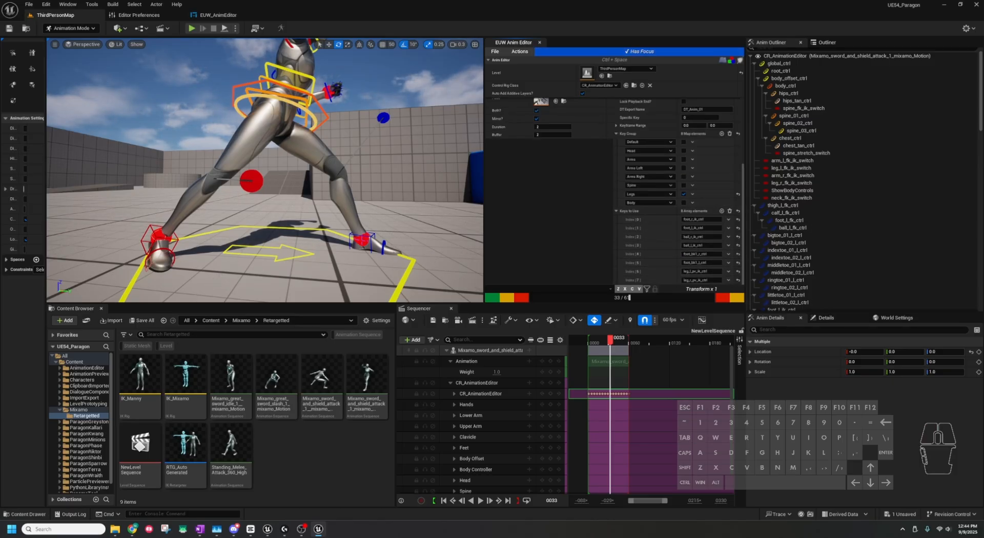
# Expand the CR_AnimationEditor track, select the right foot IK control, and delete the Legs group's keys from the end back to key 0.
pyautogui.scroll(4, 572, 251)
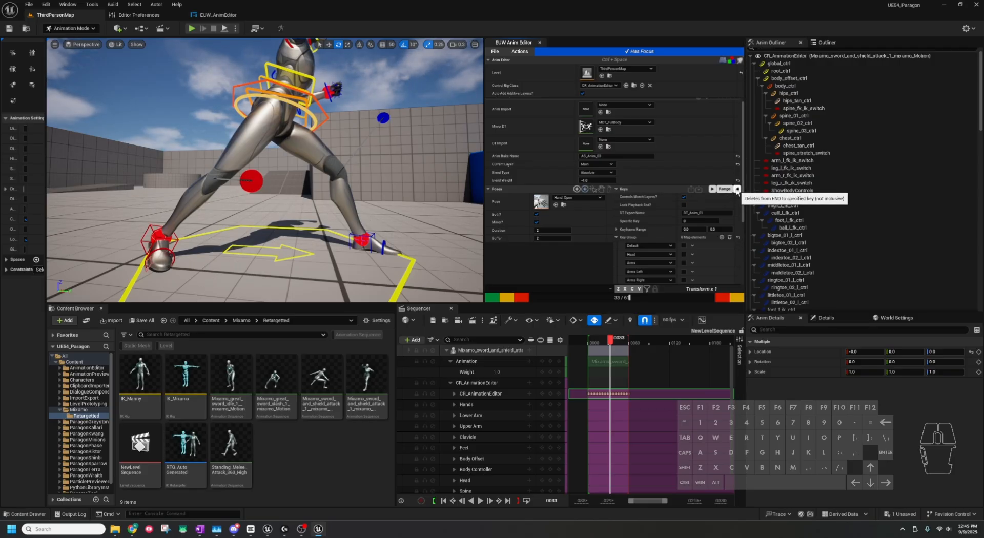
pyautogui.scroll(-1, 717, 205)
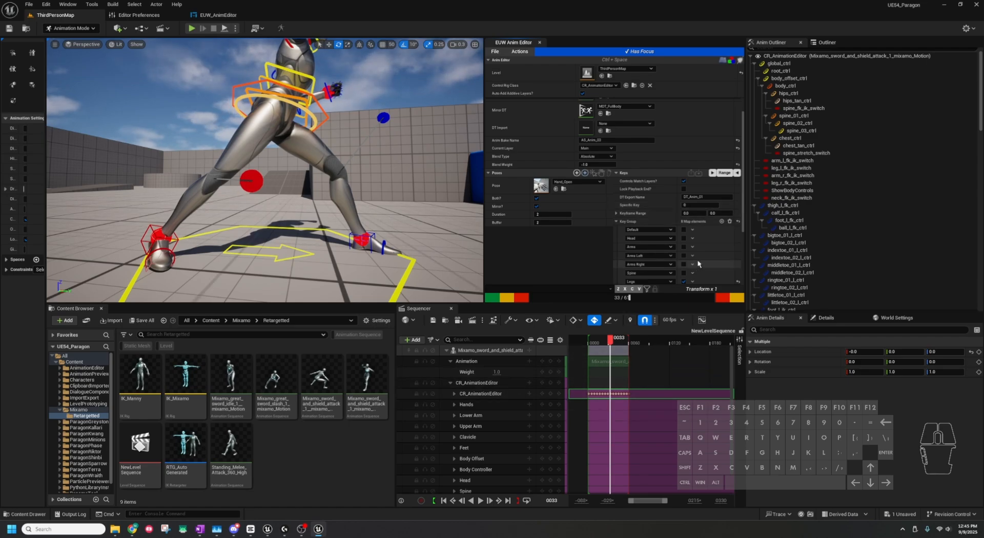
pyautogui.click(455, 394)
pyautogui.scroll(-10, 454, 399)
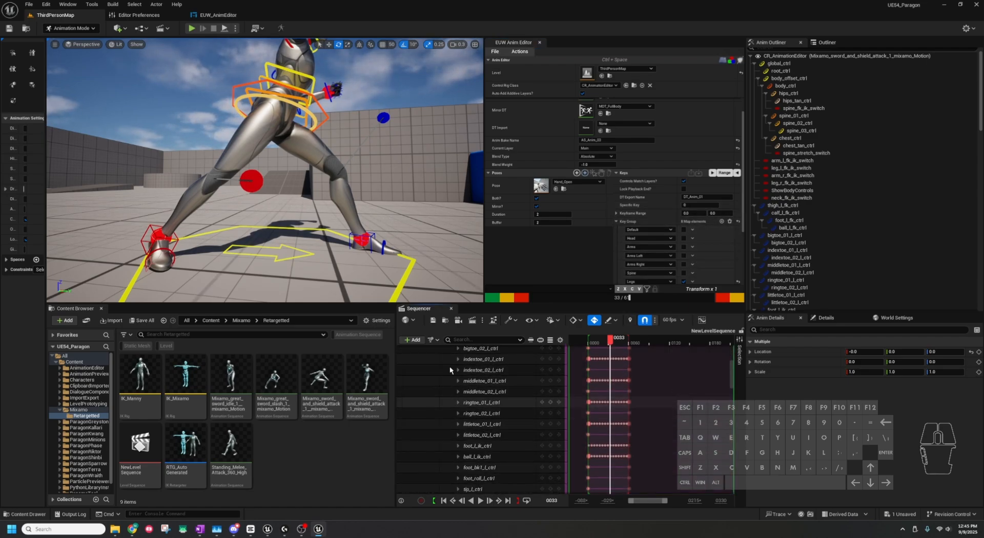
pyautogui.click(149, 228)
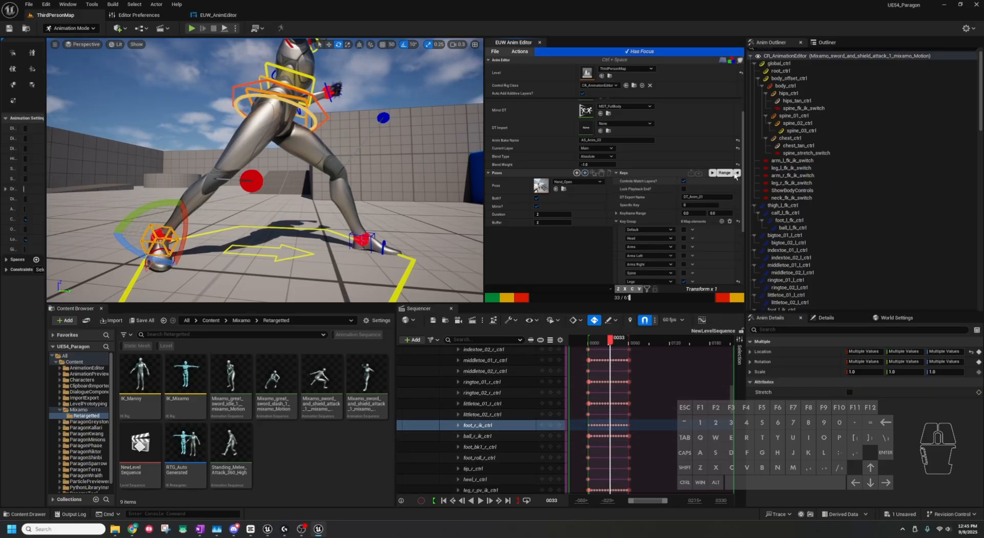
pyautogui.click(736, 173)
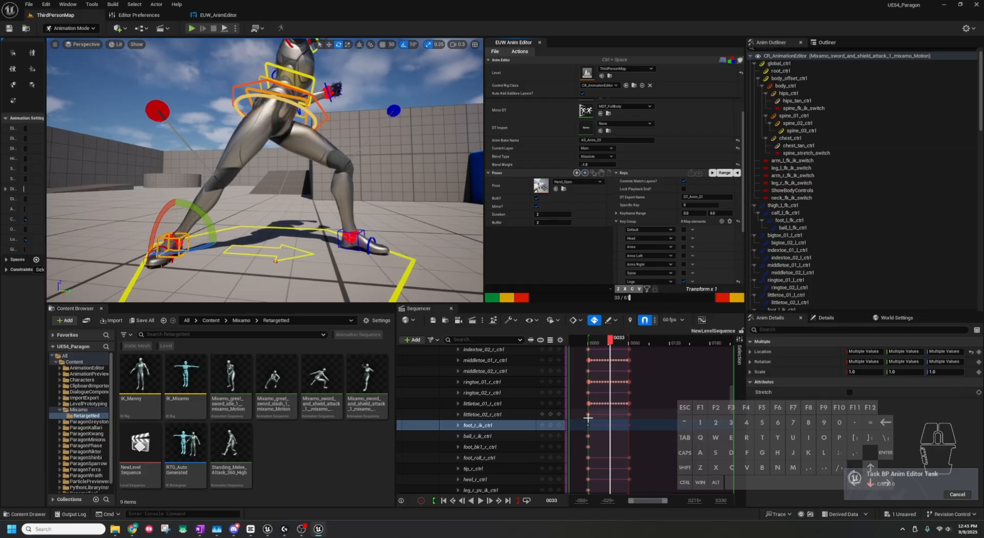
# Play back the sequence and examine the character's legs from another angle after the key deletion.
pyautogui.press('space')
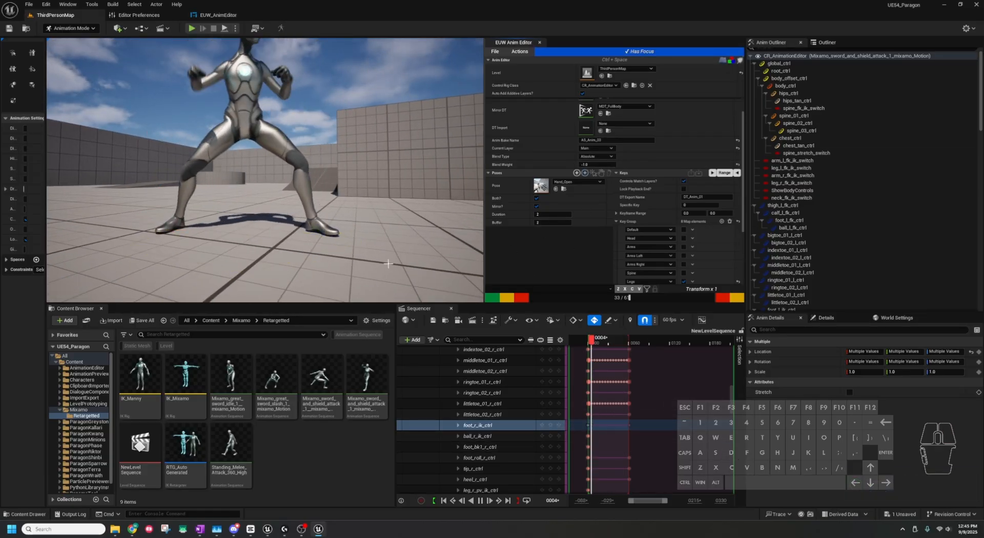
pyautogui.moveTo(267, 220); pyautogui.dragTo(210, 221, button='right')
pyautogui.press('d')
pyautogui.moveTo(379, 239); pyautogui.dragTo(374, 239, button='right')
pyautogui.press('w')
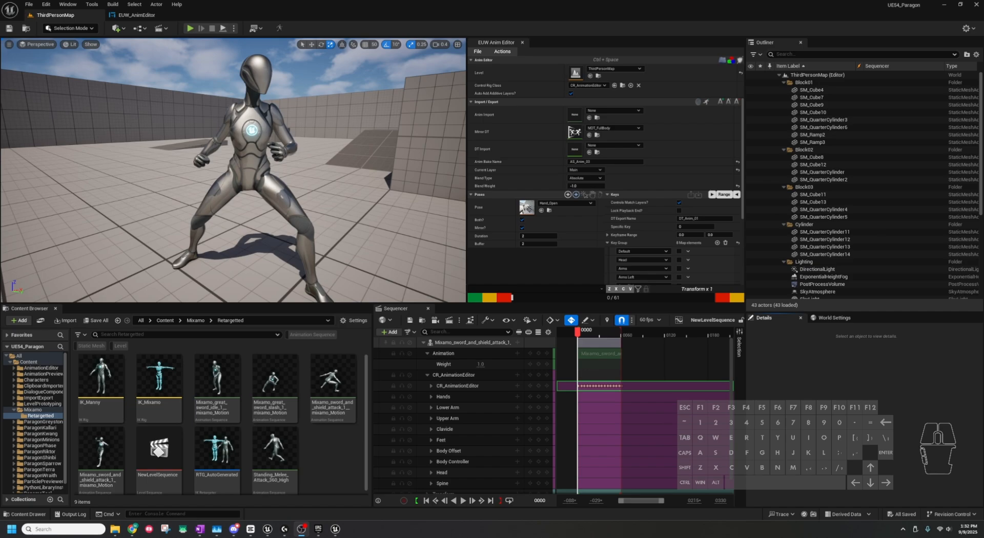
pyautogui.click(494, 219)
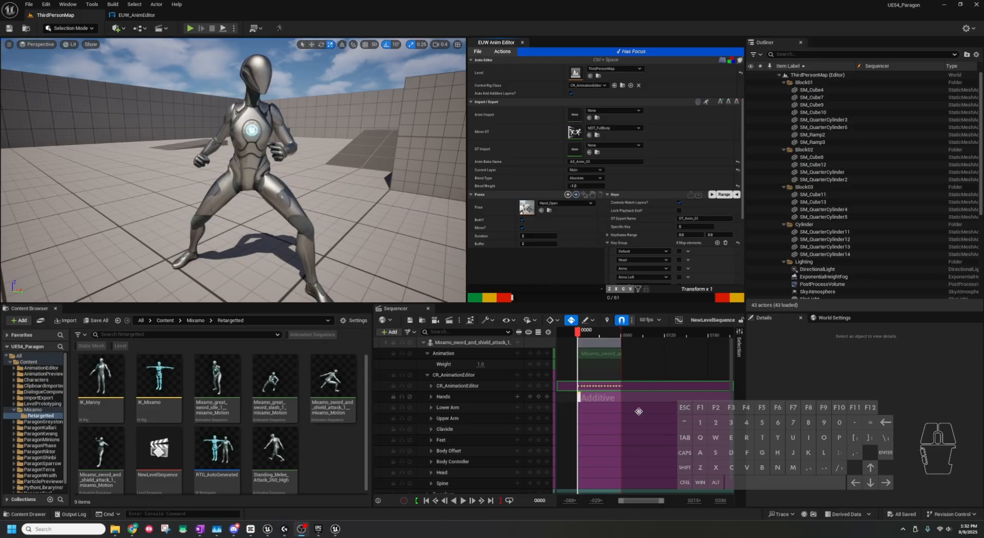
pyautogui.moveTo(586, 386); pyautogui.dragTo(624, 380)
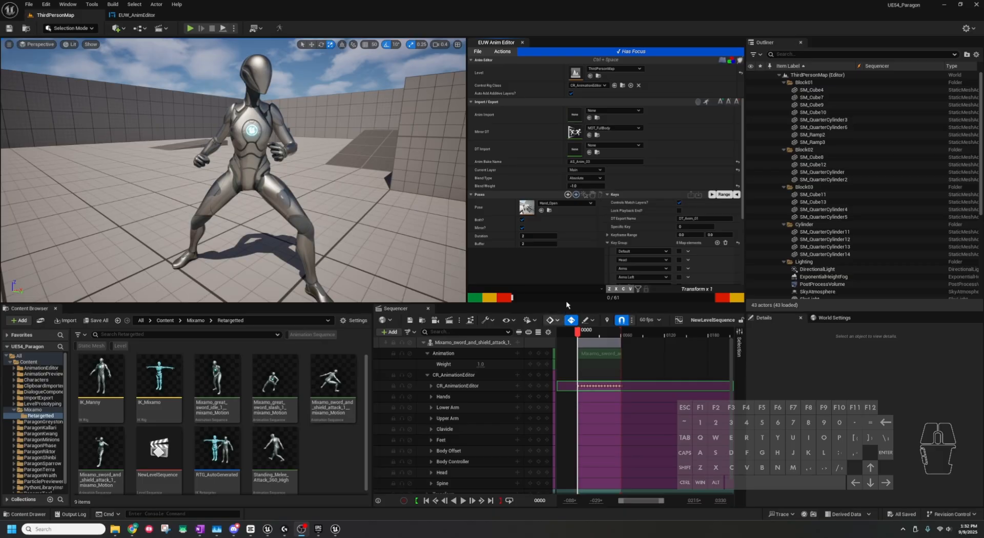
pyautogui.click(537, 259)
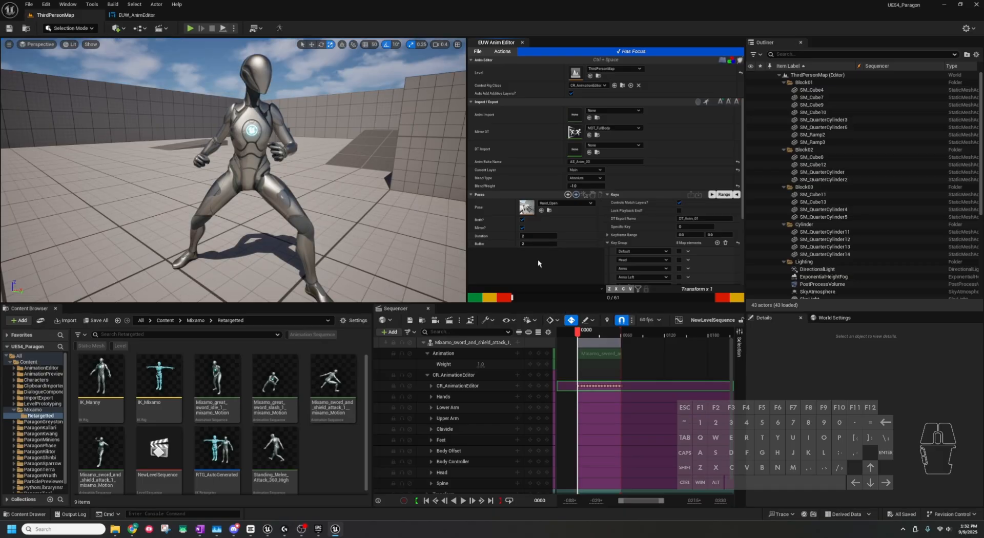
# Switch to the additive Hands layer and browse the available Control Rig hand poses, leaving the pose selection as it is.
pyautogui.press('1')
pyautogui.moveTo(644, 415); pyautogui.dragTo(627, 397)
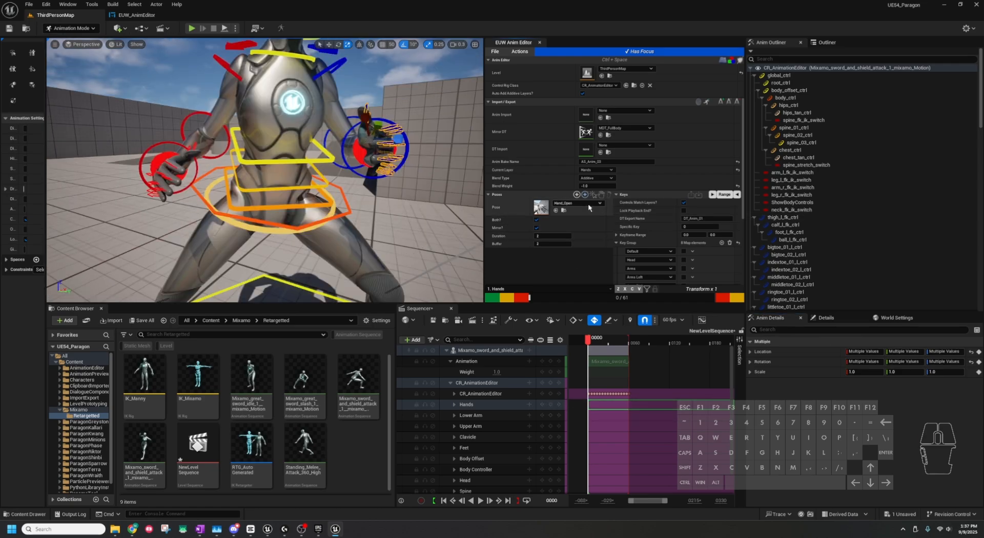
pyautogui.click(589, 202)
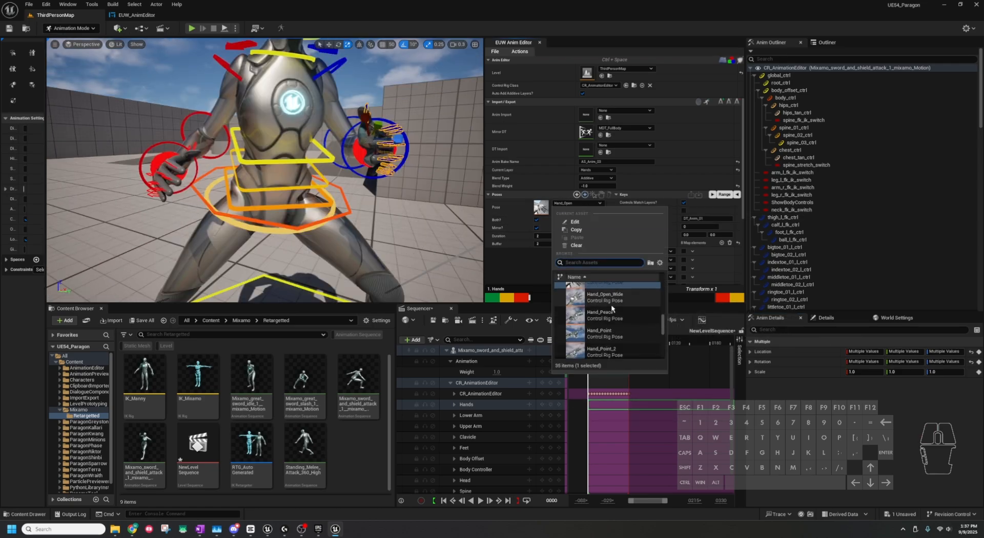
pyautogui.scroll(-5, 612, 308)
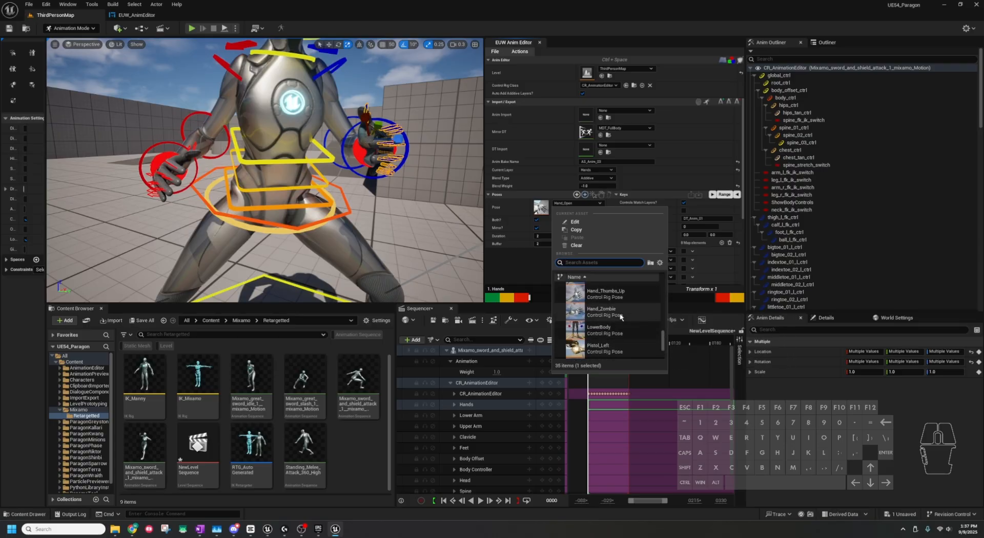
pyautogui.scroll(6, 610, 318)
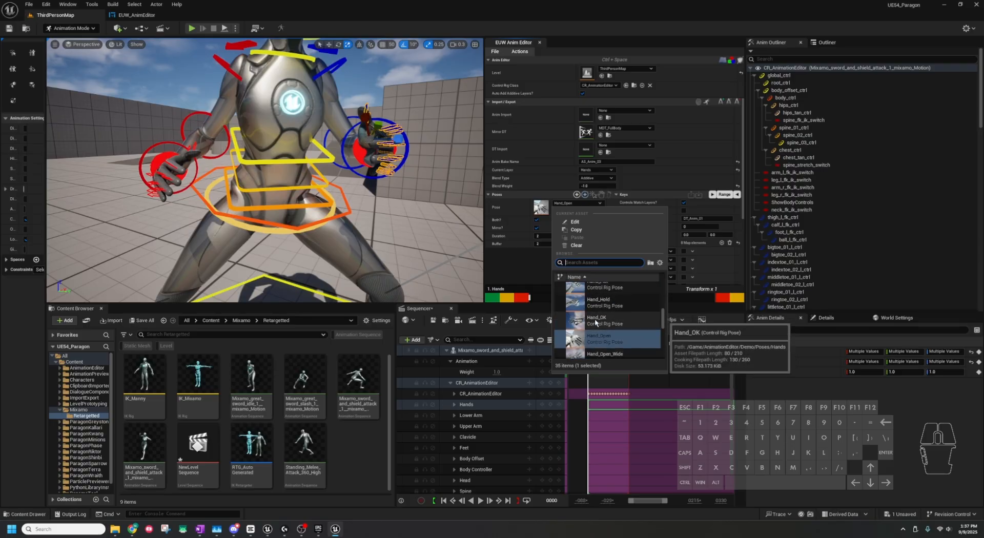
pyautogui.scroll(6, 596, 321)
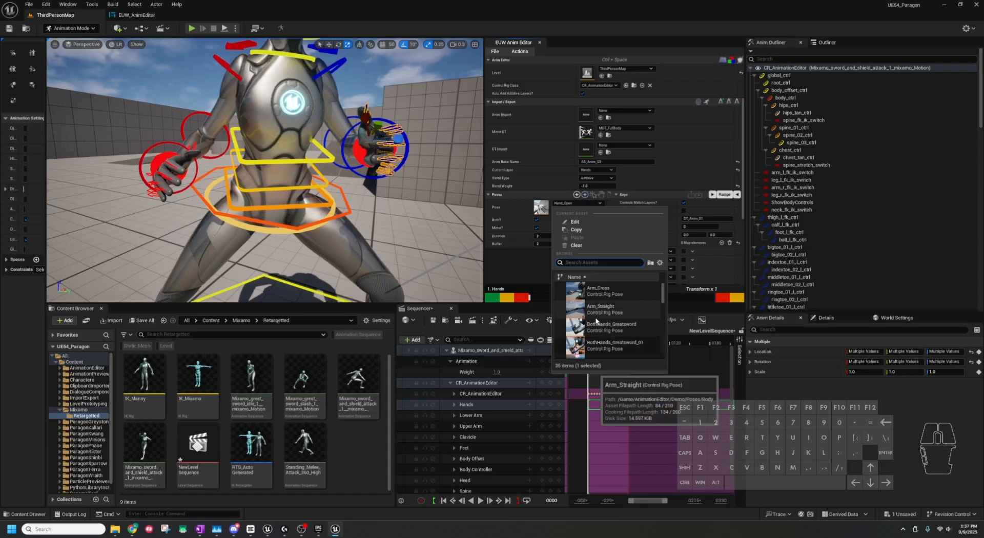
pyautogui.click(535, 277)
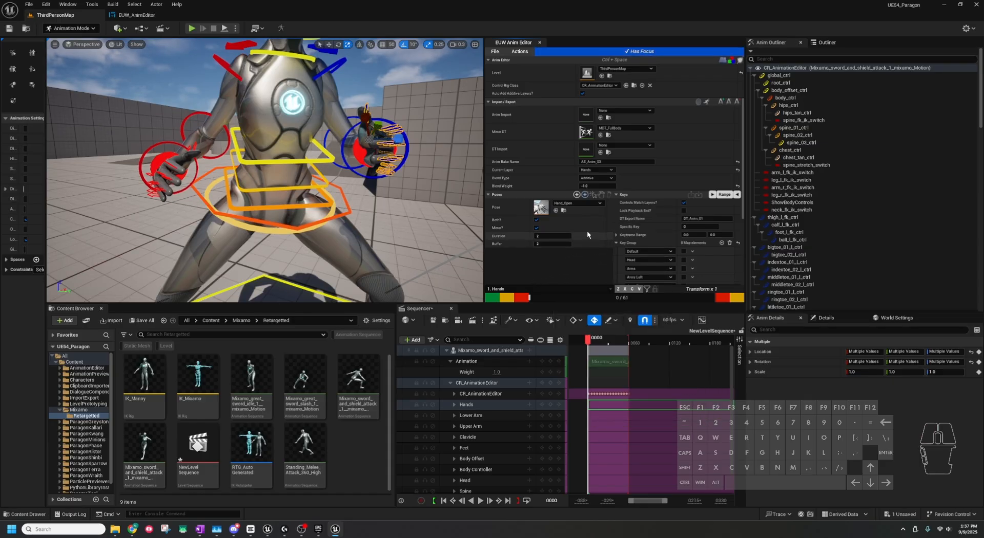
# Turn off the Both and Mirror pose options to target only the left hand.
pyautogui.click(576, 195)
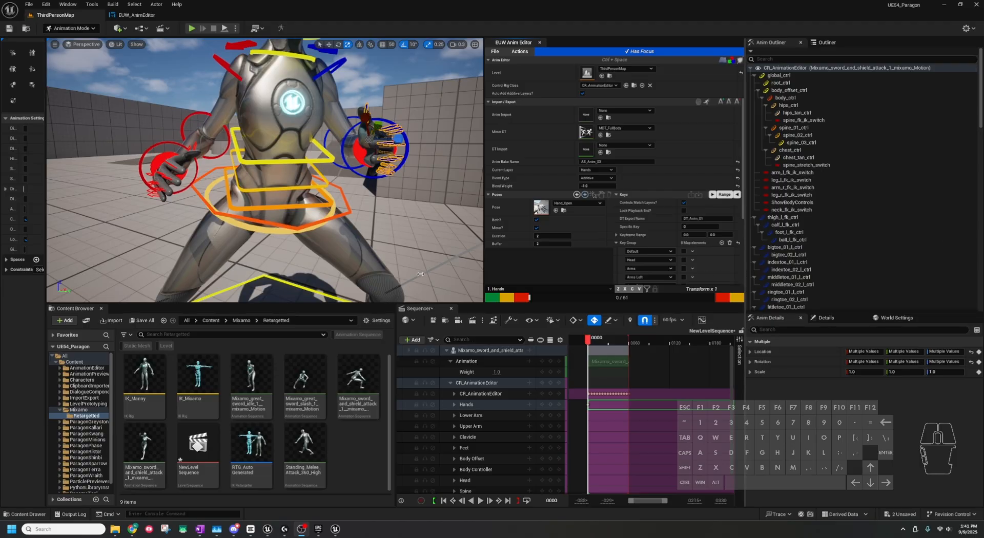
pyautogui.click(530, 219)
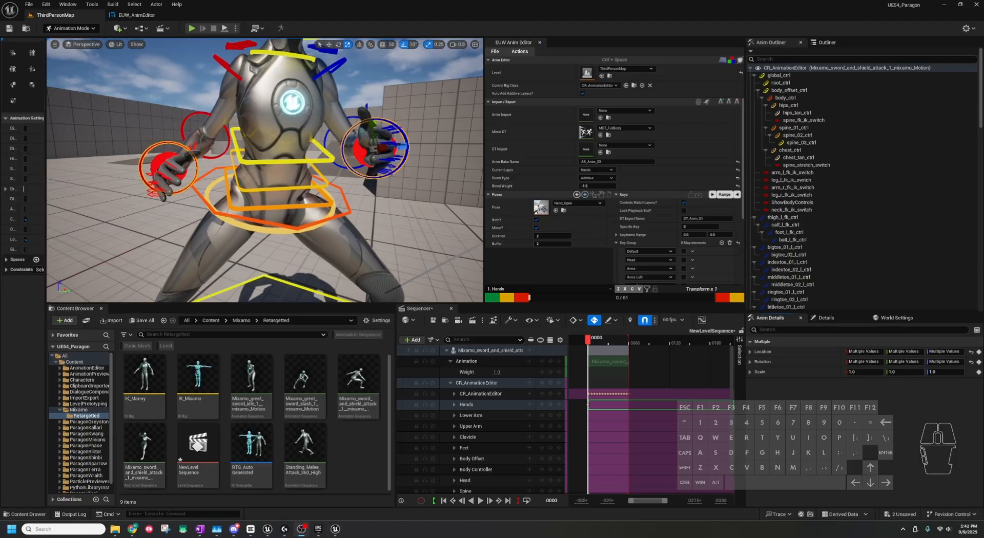
pyautogui.click(534, 264)
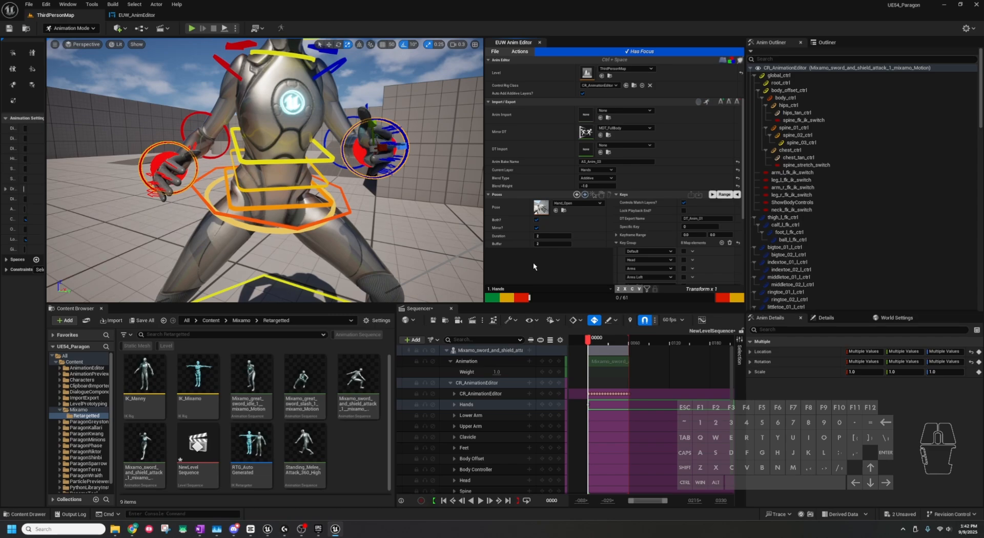
pyautogui.press('b')
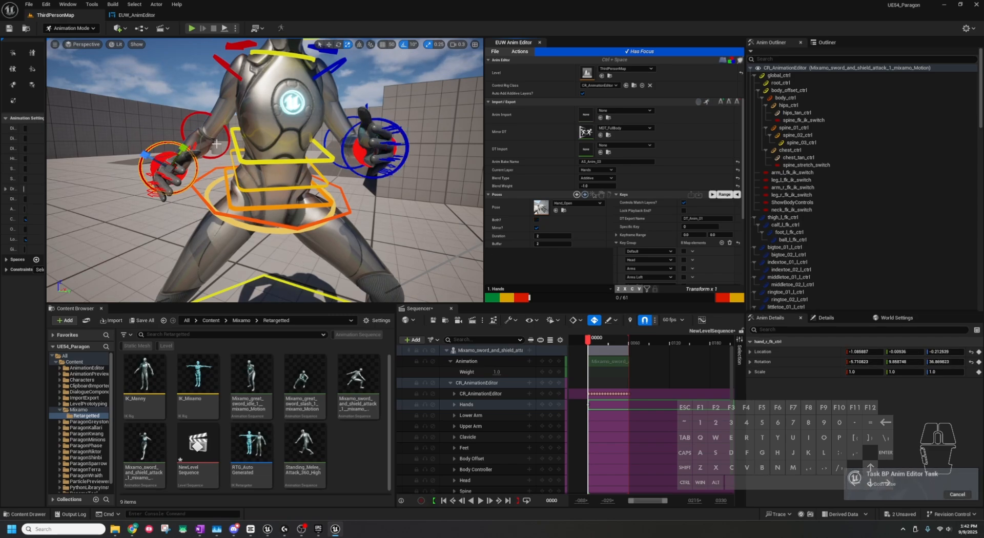
pyautogui.press('m')
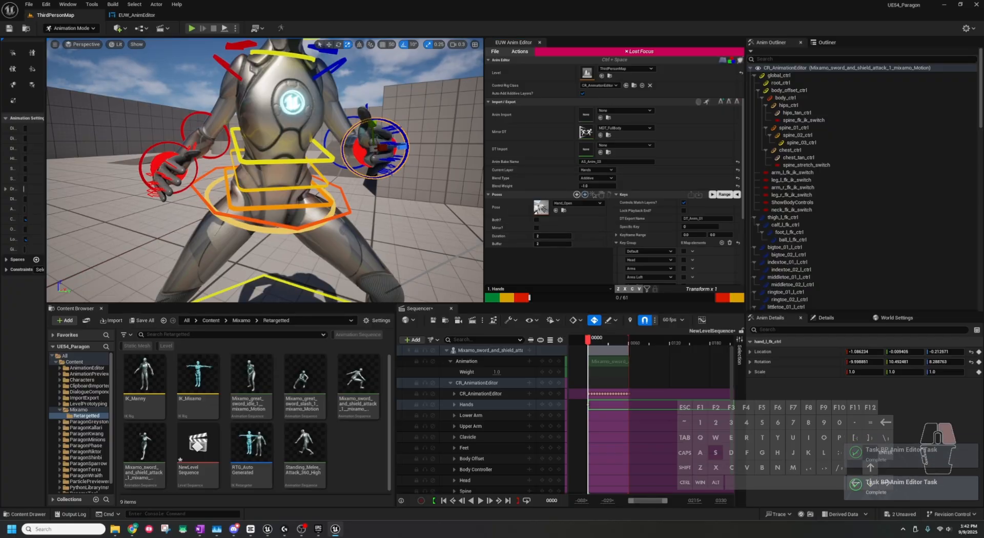
# Play back the sequence and examine the character's hands from different distances and angles.
pyautogui.moveTo(215, 255); pyautogui.dragTo(212, 277, button='right')
pyautogui.press('s')
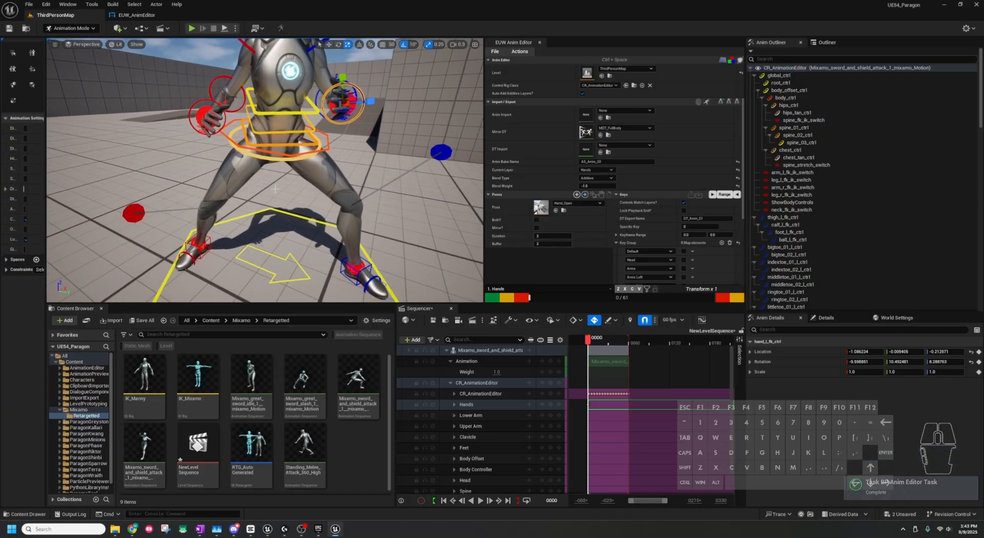
pyautogui.press('s')
pyautogui.moveTo(275, 189); pyautogui.dragTo(267, 166, button='right')
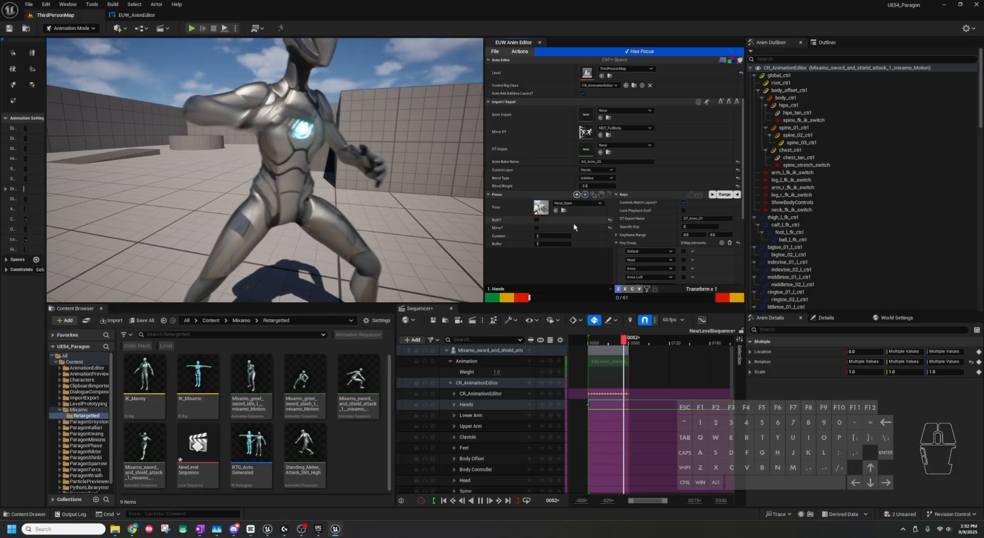
pyautogui.press('space')
pyautogui.moveTo(393, 219); pyautogui.dragTo(349, 223, button='right')
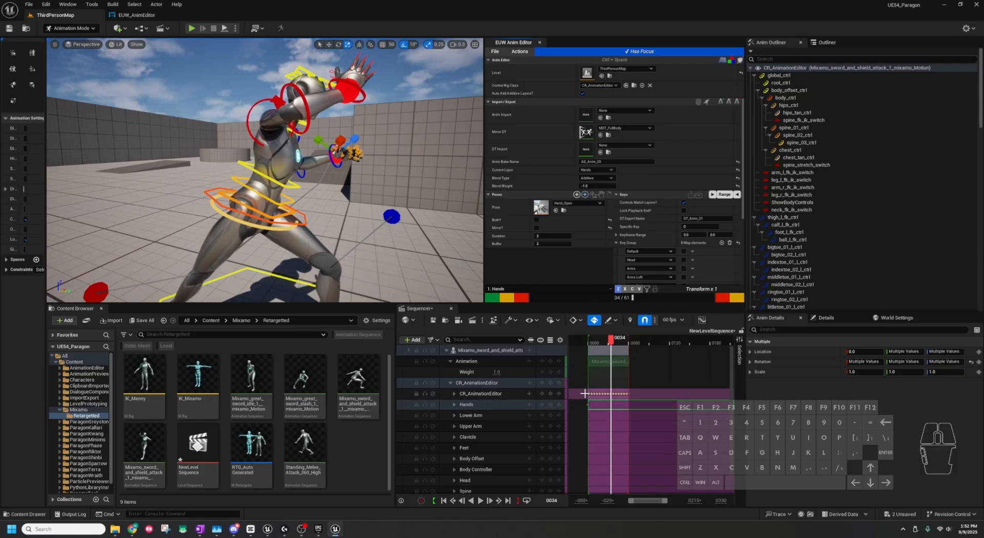
# Undo the added hand pose and scrub the sequence to frame 22.
pyautogui.press('alt')
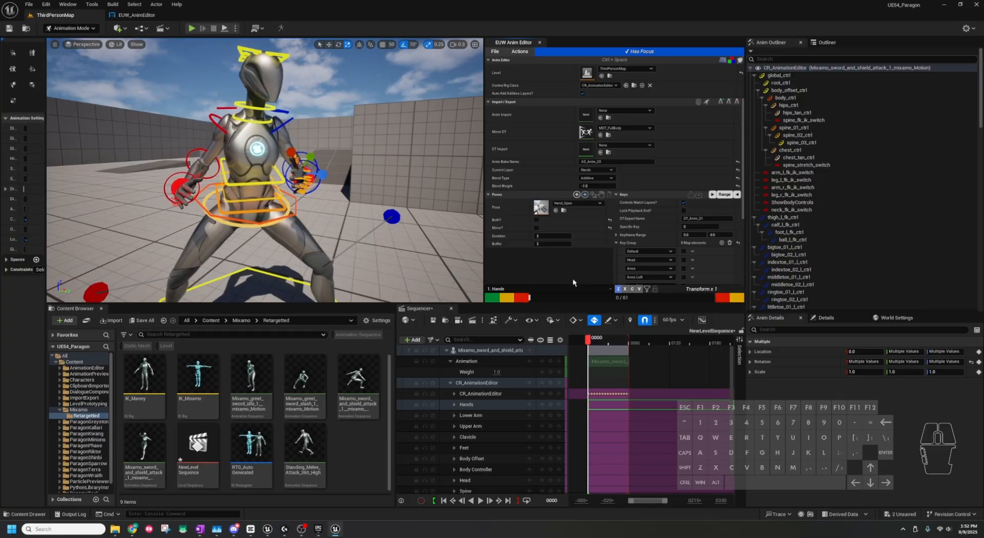
pyautogui.hotkey('ctrl', 'z')
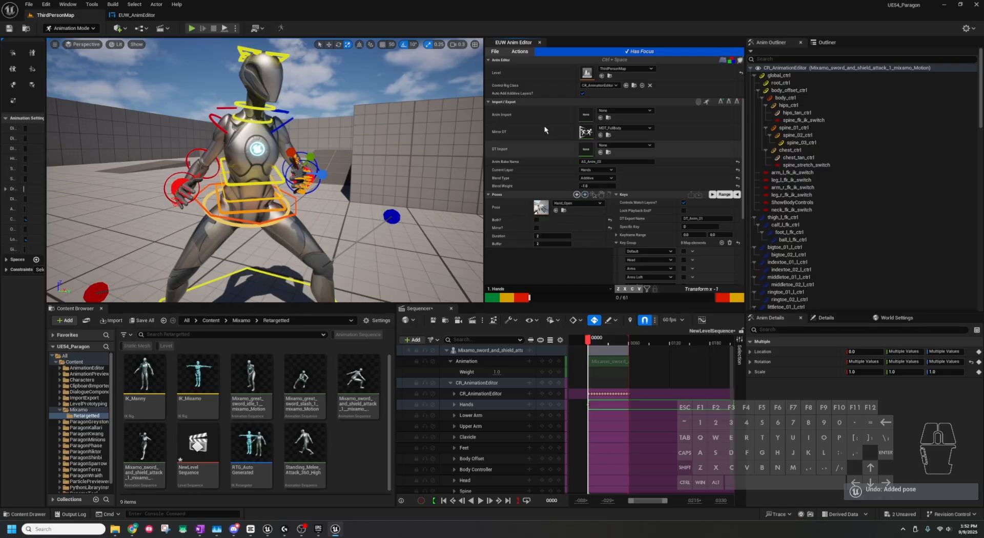
pyautogui.keyDown('shift'); pyautogui.scroll(11, 540, 69); pyautogui.keyUp('shift')
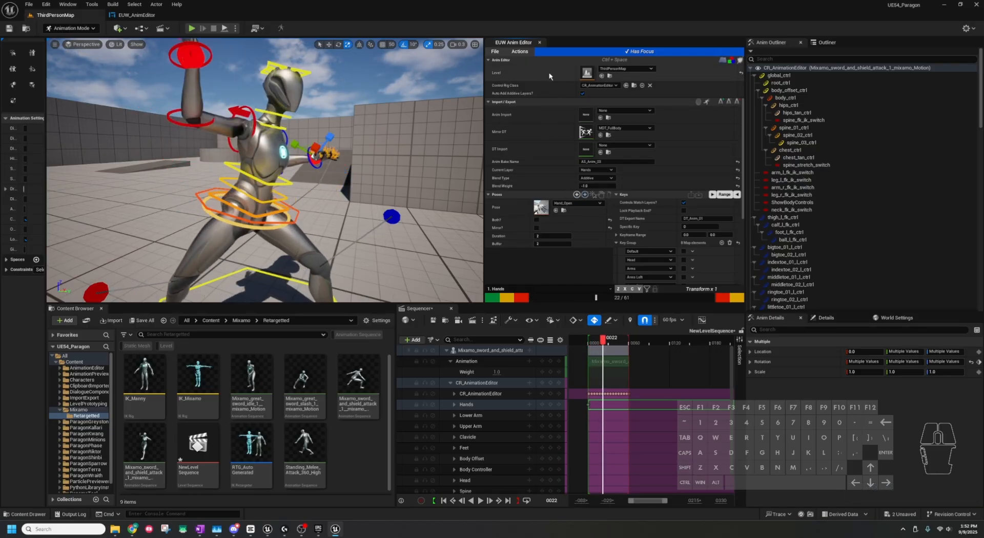
# Run the Function Typer commands -k1 and k1 to remove the key at 0 and add it back.
pyautogui.hotkey('ctrl', 'space')
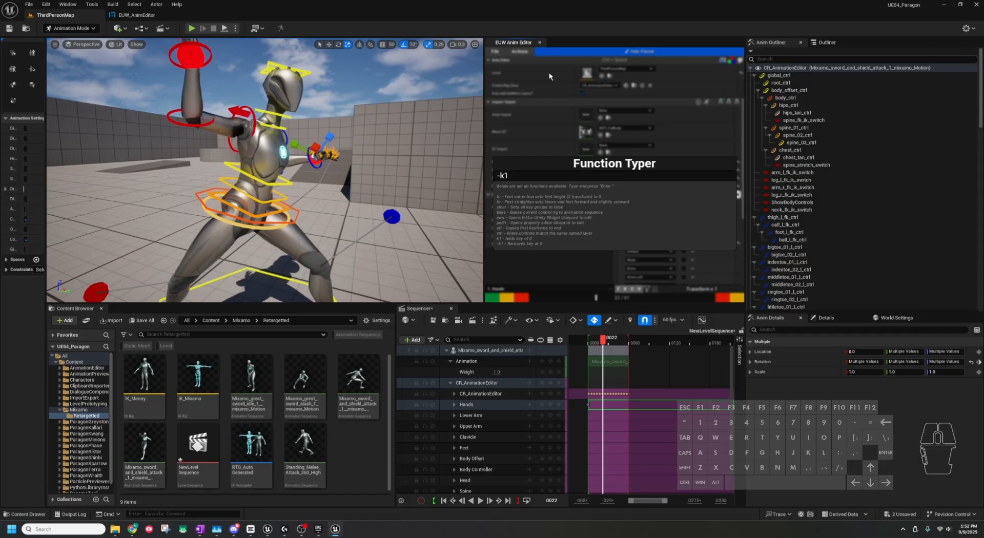
pyautogui.press('Return')
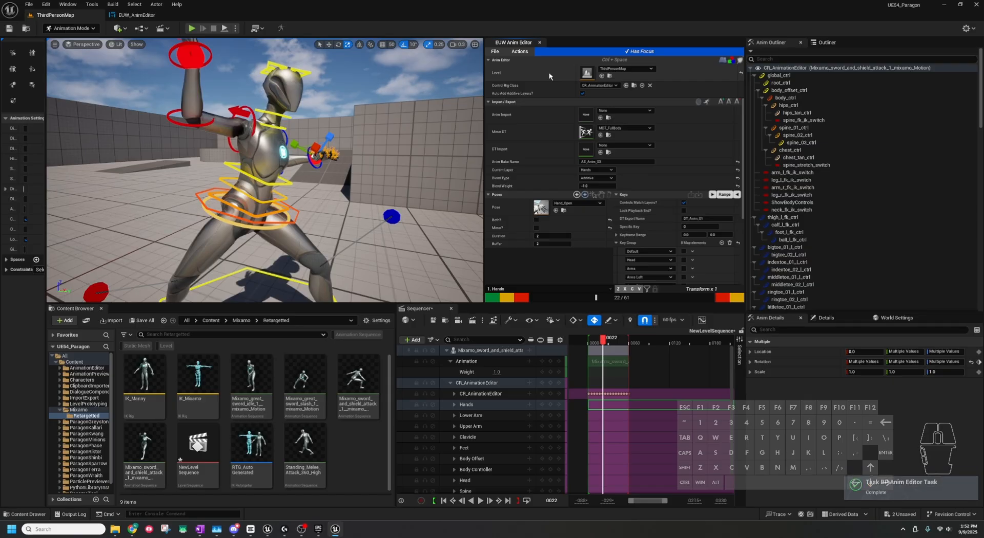
pyautogui.hotkey('ctrl', 'space')
pyautogui.write('k1')
pyautogui.press('Return')
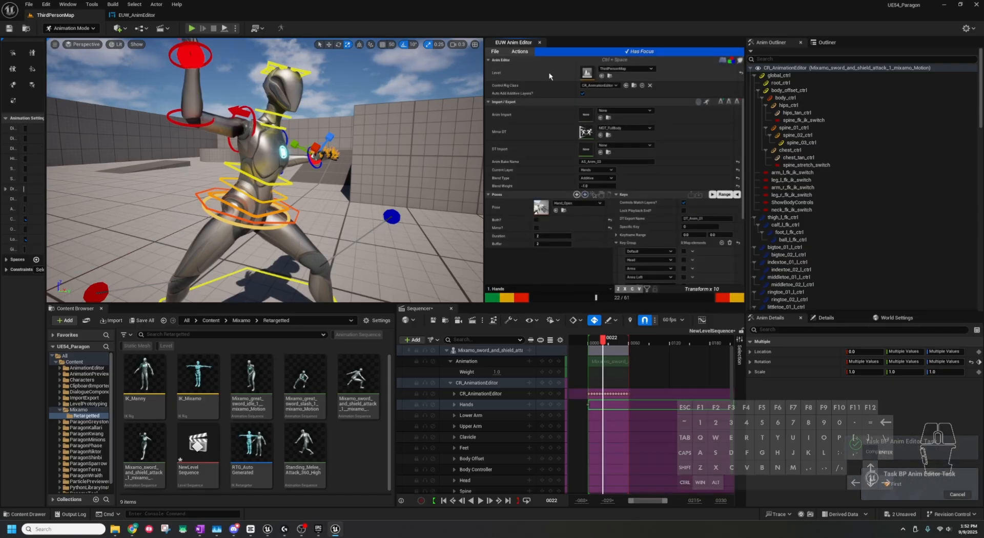
# Run the Function Typer commands k0 and kf on the Hands layer.
pyautogui.hotkey('ctrl', 'space')
pyautogui.write('k0')
pyautogui.press('Return')
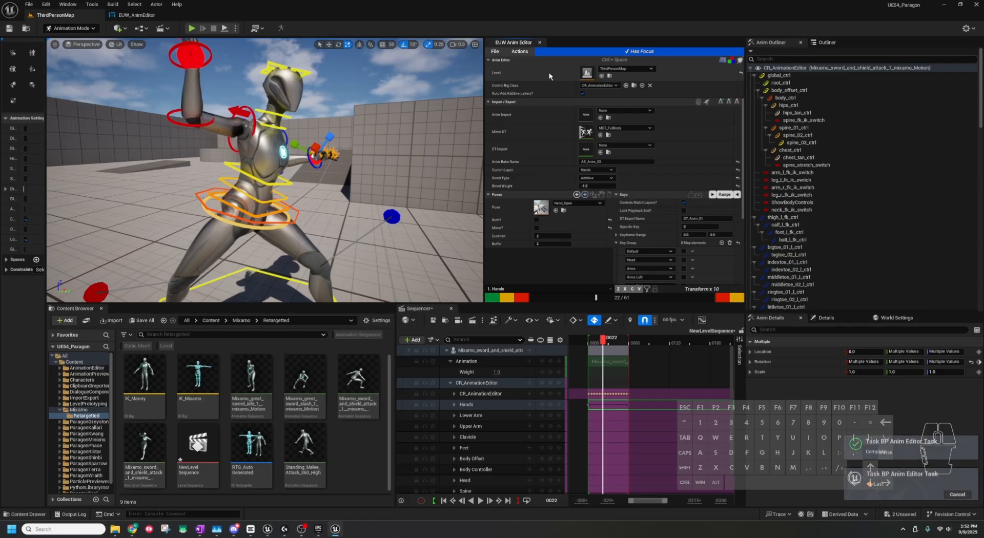
pyautogui.hotkey('ctrl', 'space')
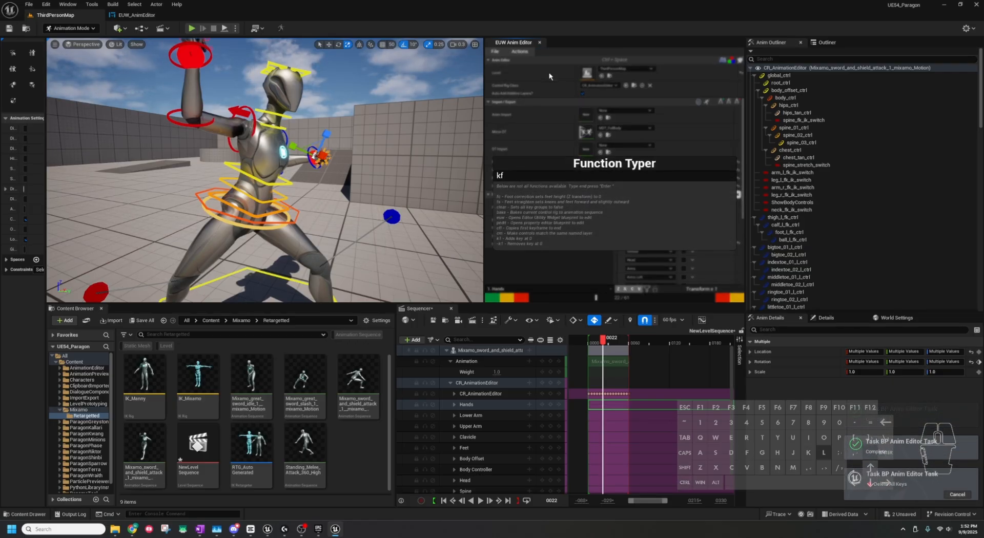
pyautogui.write('kf')
pyautogui.press('Return')
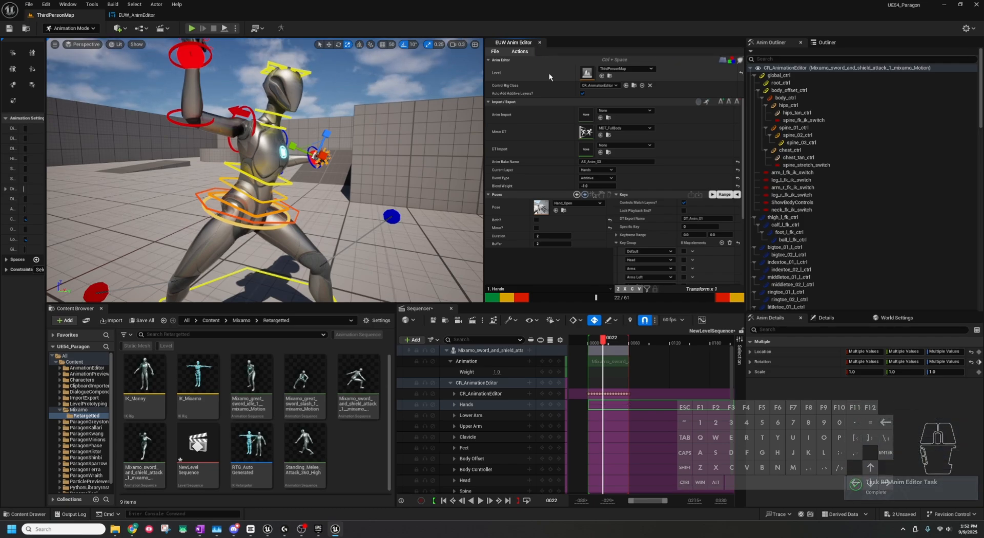
# Choose the Hand_Hold pose and enable the Both option.
pyautogui.click(574, 203)
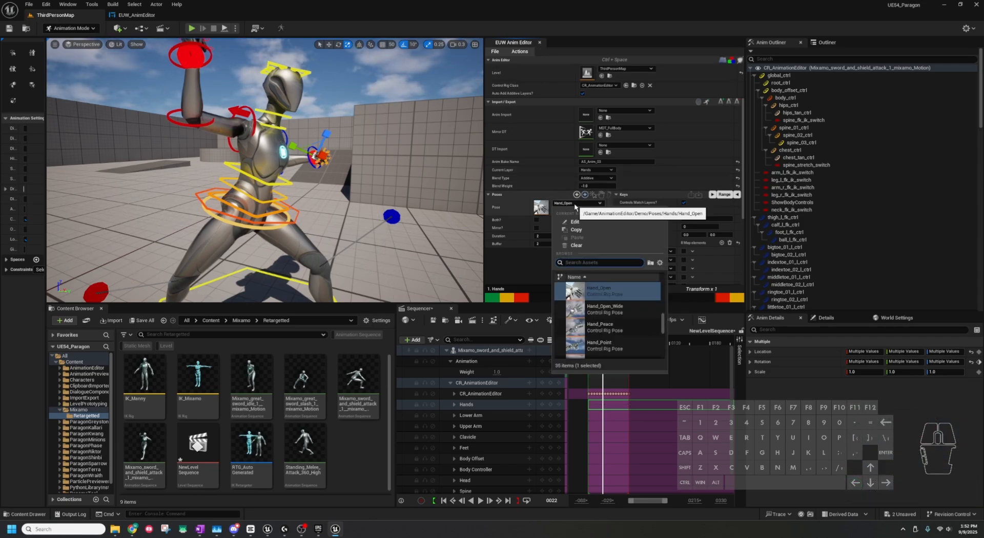
pyautogui.write('hold')
pyautogui.click(612, 287)
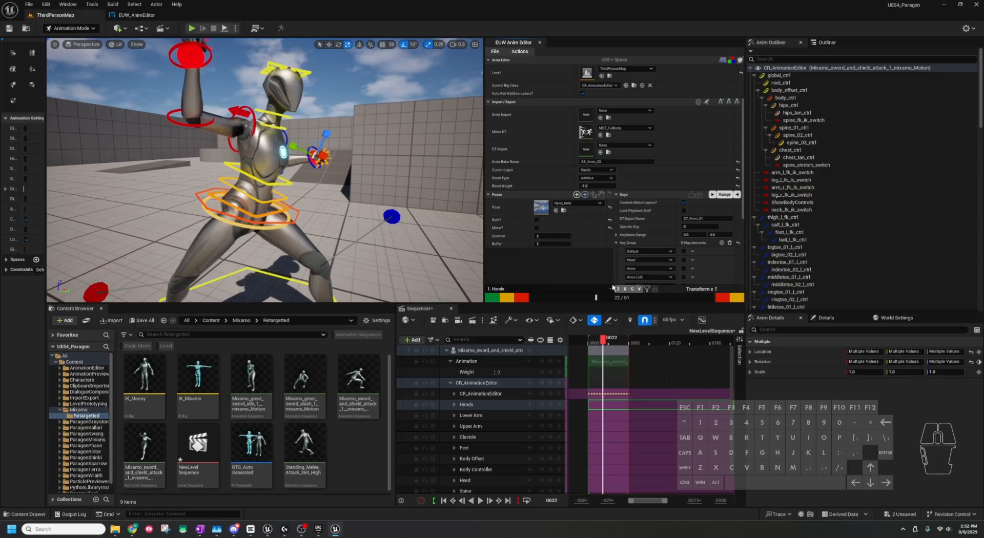
pyautogui.click(537, 220)
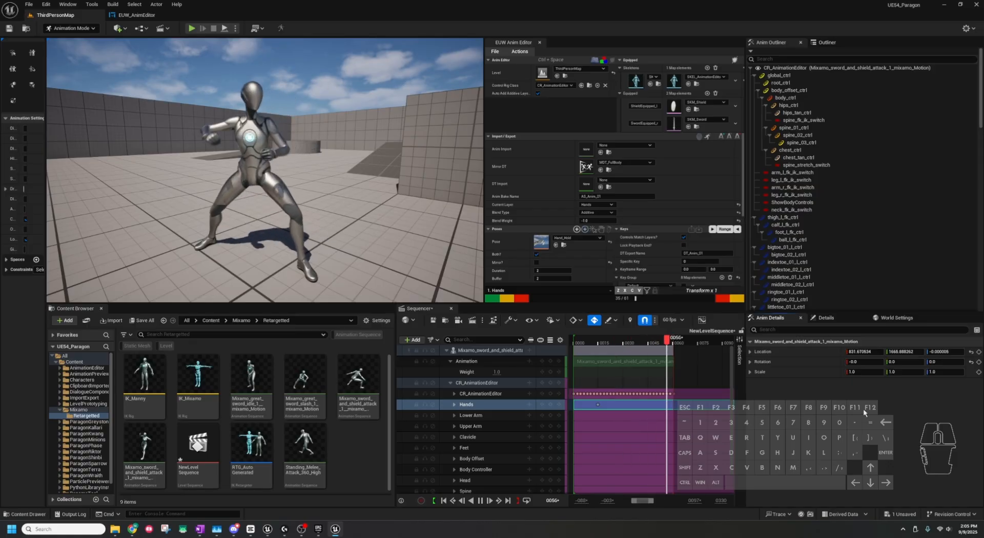
# Equip the character with the shield and sword, and remove them with the Function Typer command rp.
pyautogui.hotkey('ctrl', 'space')
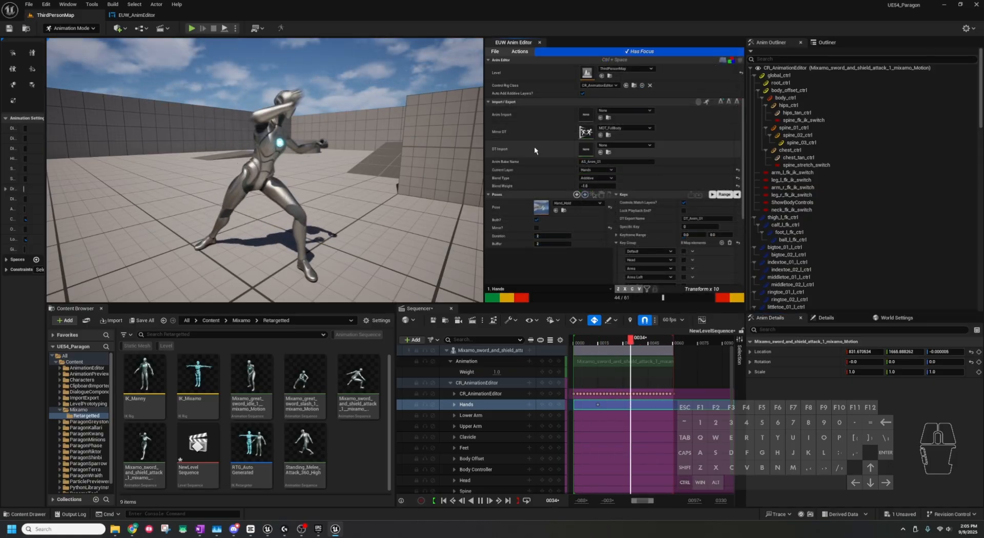
pyautogui.press('Escape')
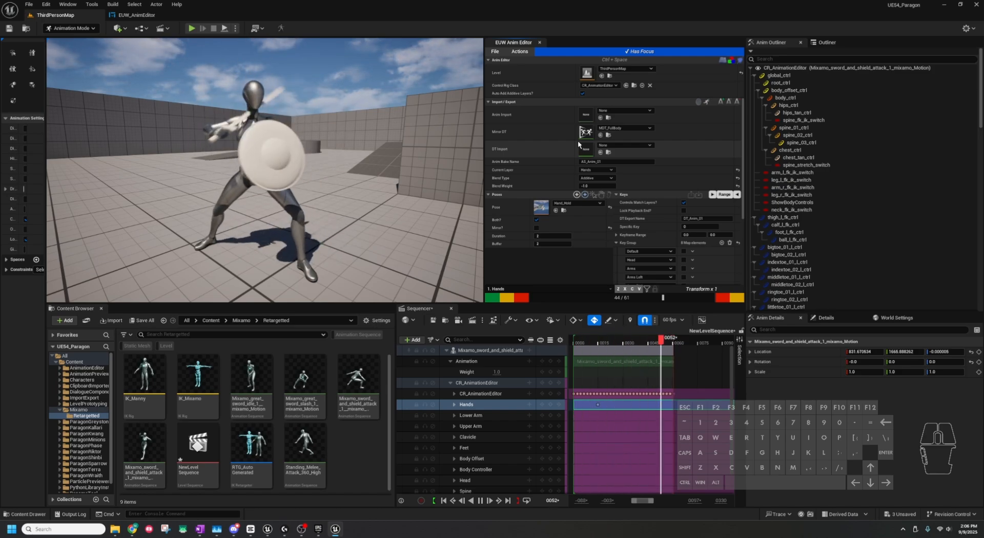
pyautogui.hotkey('ctrl', 'space')
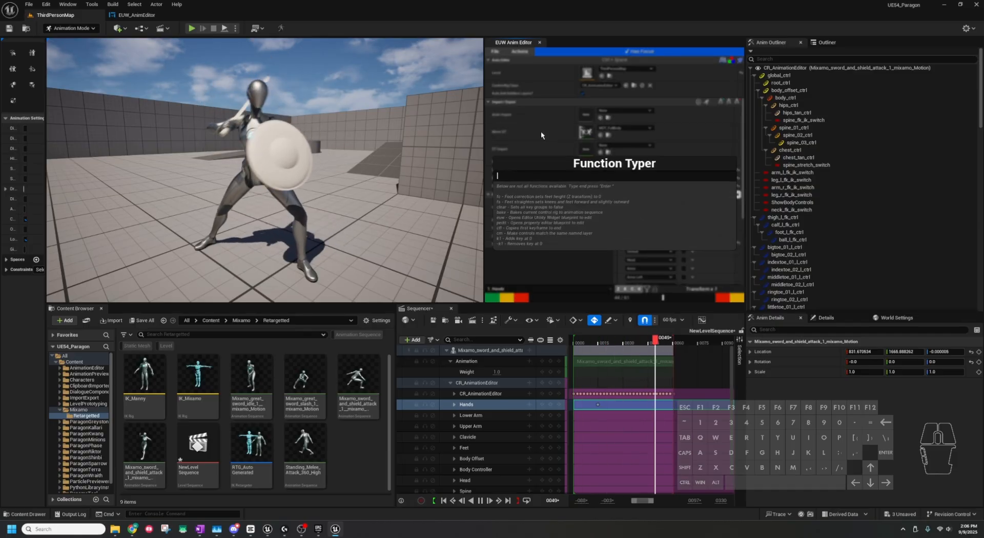
pyautogui.write('rp')
pyautogui.press('Return')
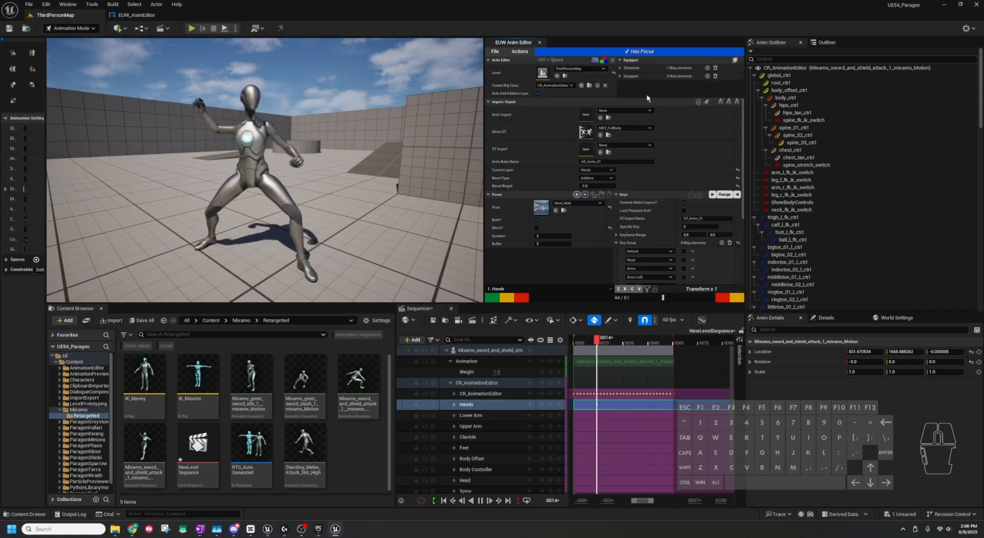
# Expand the Equipped and Skeletons lists, and set the attachment names to hand_l for SKM_Shield and hand_r for SKM_Sword.
pyautogui.click(619, 76)
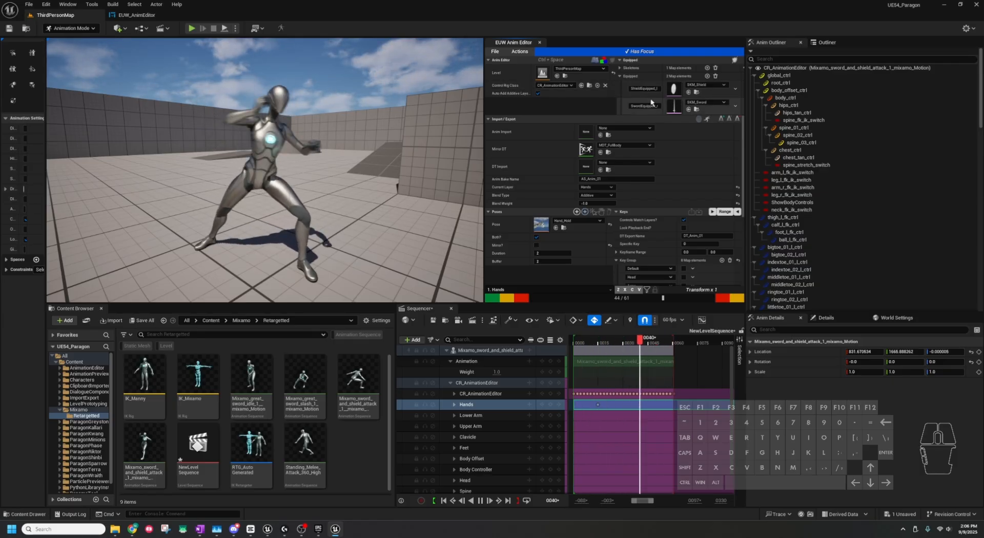
pyautogui.click(620, 69)
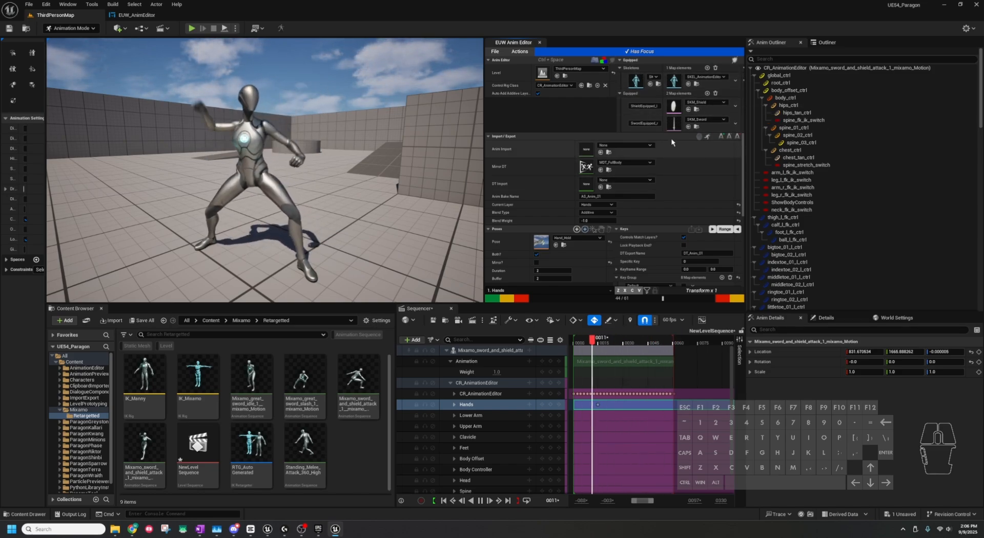
pyautogui.click(641, 108)
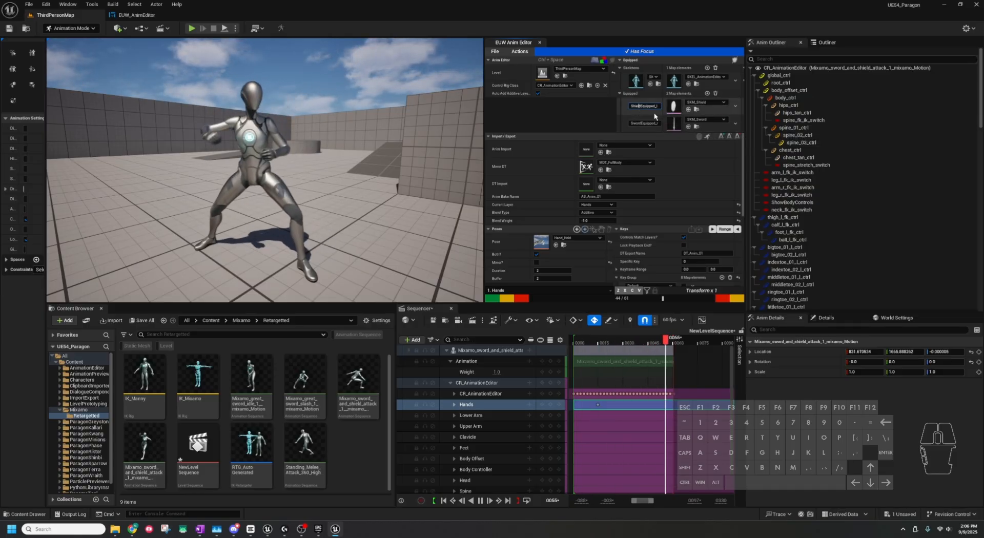
pyautogui.write('hand_l')
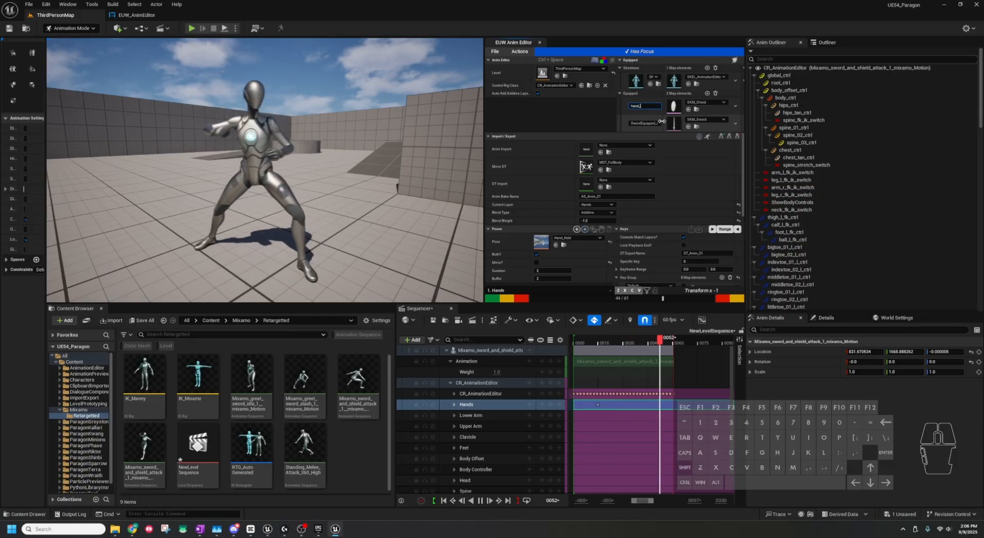
pyautogui.press('Return')
pyautogui.click(645, 123)
pyautogui.write('hand_r')
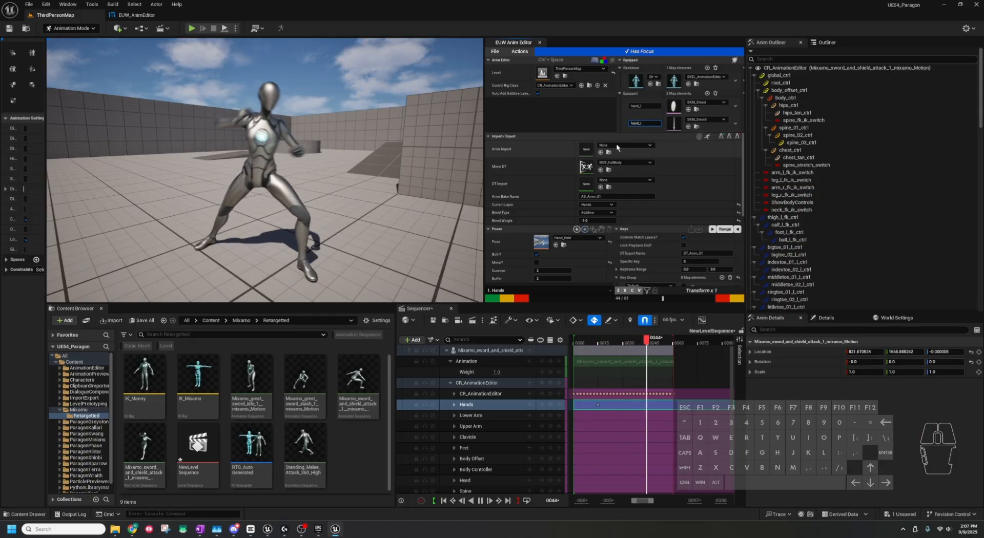
# Equip the shield and sword on the character with the Function Typer command eq.
pyautogui.press('space')
pyautogui.hotkey('ctrl', 'space')
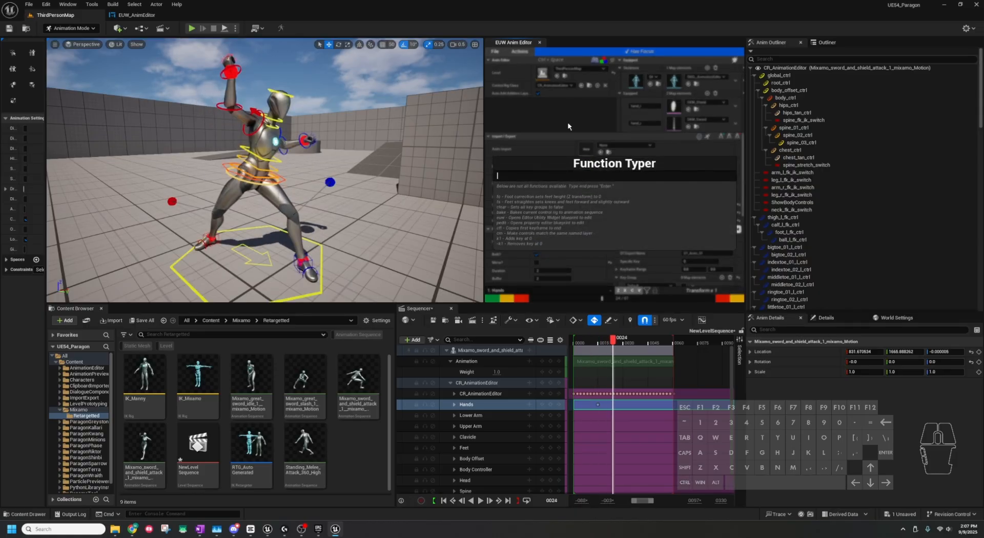
pyautogui.write('eq')
pyautogui.press('Return')
pyautogui.moveTo(340, 70)
pyautogui.mouseDown(button='right')
pyautogui.moveTo(330, 64)
pyautogui.moveTo(349, 74)
pyautogui.mouseUp(button='right')
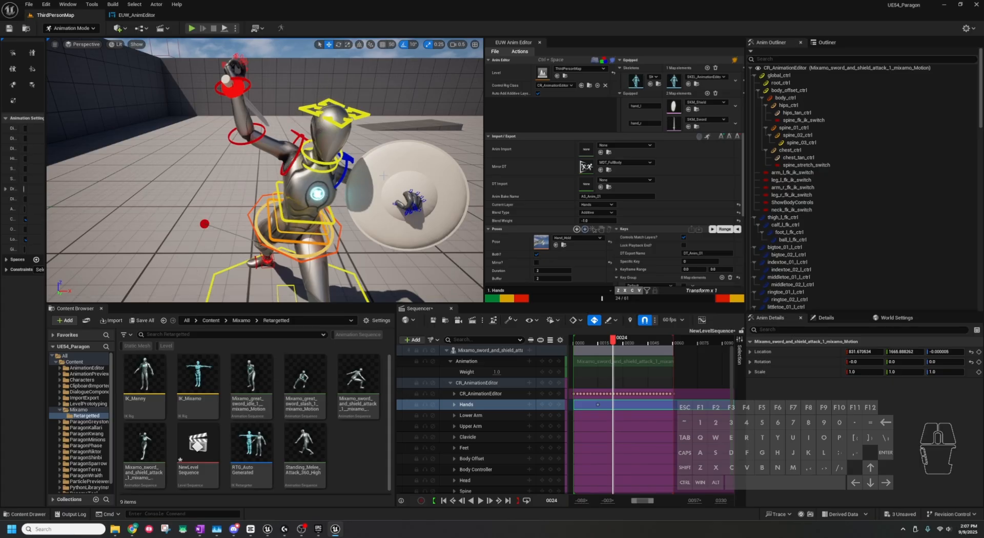
# Reposition the equipped sword and shield meshes so they sit better in the character's hands.
pyautogui.click(383, 175)
pyautogui.press('w')
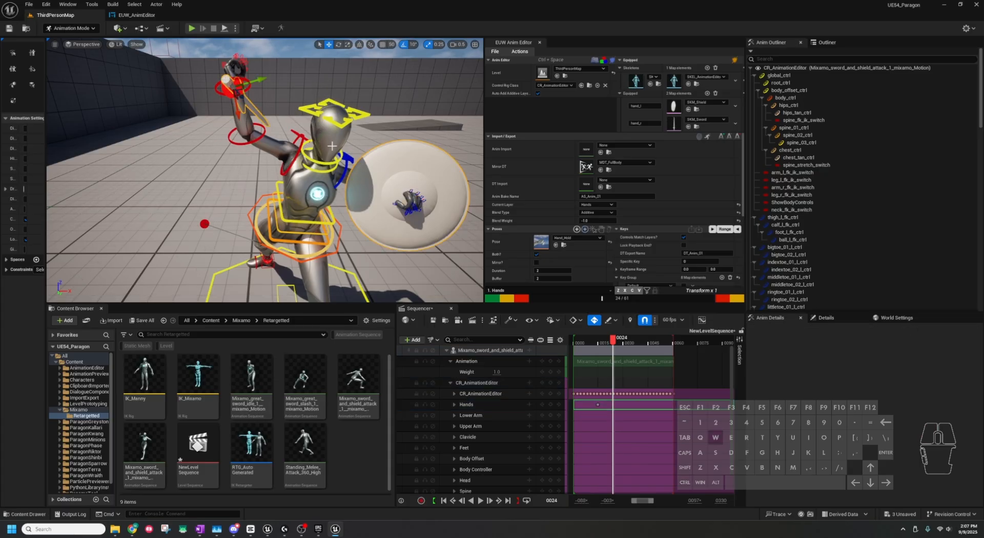
pyautogui.moveTo(238, 111); pyautogui.dragTo(236, 89)
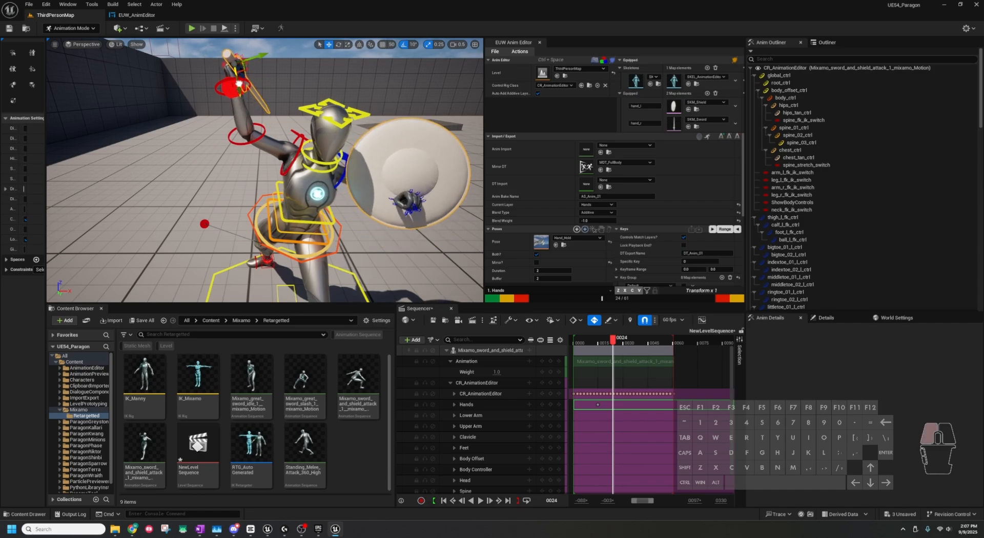
pyautogui.click(410, 169)
pyautogui.moveTo(410, 163); pyautogui.dragTo(415, 183)
pyautogui.moveTo(415, 183); pyautogui.dragTo(444, 179, button='right')
pyautogui.press('w')
pyautogui.press('a')
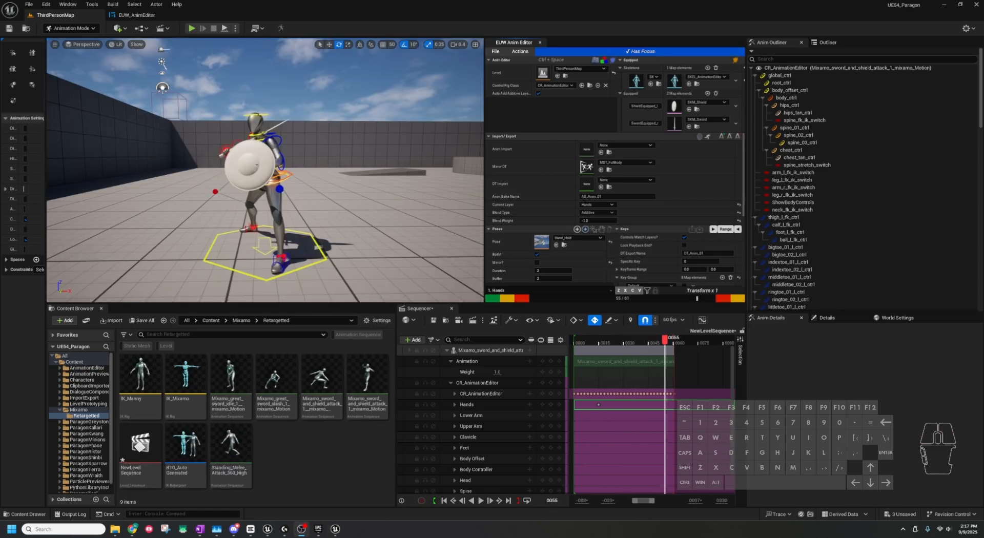
# Scrub through the sword and shield attack from several angles to examine how the equipped props follow the hands.
pyautogui.moveTo(412, 263); pyautogui.dragTo(400, 261, button='right')
pyautogui.press('w')
pyautogui.click(533, 130)
pyautogui.press('Up')
pyautogui.moveTo(440, 159); pyautogui.dragTo(449, 168, button='right')
pyautogui.keyDown('shift'); pyautogui.scroll(-14, 531, 99); pyautogui.keyUp('shift')
pyautogui.keyDown('shift'); pyautogui.scroll(-17, 555, 102); pyautogui.keyUp('shift')
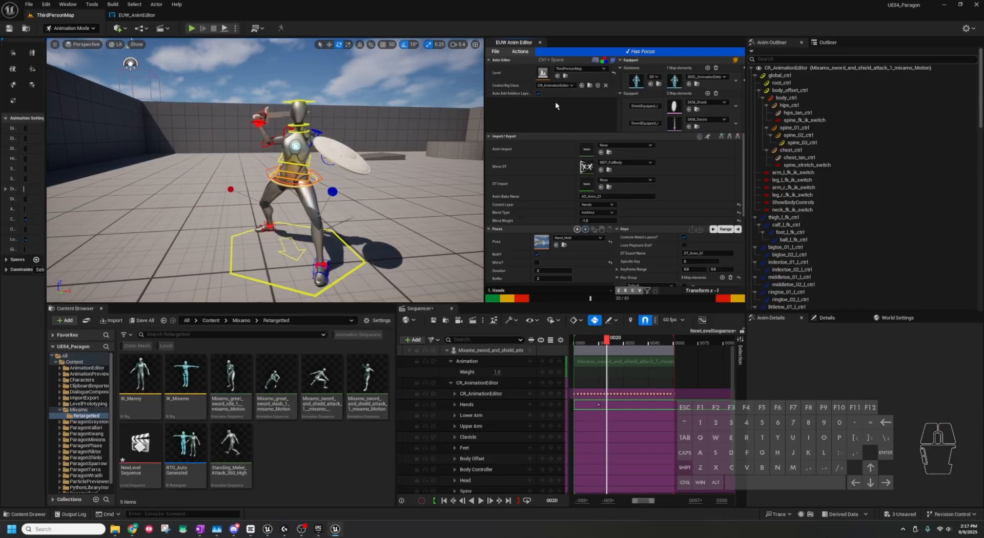
pyautogui.keyDown('shift'); pyautogui.scroll(2, 547, 106); pyautogui.keyUp('shift')
pyautogui.press('a')
pyautogui.moveTo(440, 118); pyautogui.dragTo(380, 119, button='right')
pyautogui.keyDown('shift'); pyautogui.scroll(-4, 540, 114); pyautogui.keyUp('shift')
pyautogui.keyDown('shift'); pyautogui.scroll(7, 539, 112); pyautogui.keyUp('shift')
pyautogui.keyDown('shift'); pyautogui.scroll(-5, 537, 112); pyautogui.keyUp('shift')
pyautogui.press('d')
pyautogui.keyDown('shift'); pyautogui.scroll(7, 567, 103); pyautogui.keyUp('shift')
pyautogui.keyDown('shift'); pyautogui.scroll(-6, 567, 103); pyautogui.keyUp('shift')
pyautogui.press('e')
pyautogui.moveTo(451, 113); pyautogui.dragTo(410, 85, button='right')
pyautogui.press('q')
pyautogui.keyDown('shift'); pyautogui.scroll(20, 537, 108); pyautogui.keyUp('shift')
pyautogui.keyDown('shift'); pyautogui.scroll(-20, 537, 108); pyautogui.keyUp('shift')
pyautogui.keyDown('shift'); pyautogui.scroll(-9, 574, 106); pyautogui.keyUp('shift')
pyautogui.keyDown('shift'); pyautogui.scroll(-3, 515, 107); pyautogui.keyUp('shift')
pyautogui.keyDown('shift'); pyautogui.scroll(-4, 553, 95); pyautogui.keyUp('shift')
pyautogui.keyDown('shift'); pyautogui.scroll(-7, 557, 105); pyautogui.keyUp('shift')
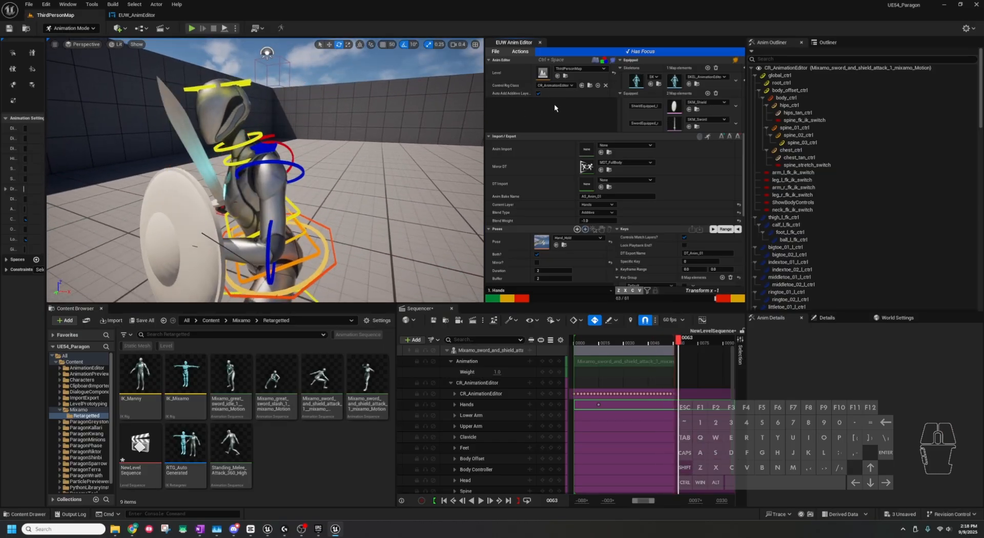
pyautogui.keyDown('shift'); pyautogui.scroll(-3, 562, 112); pyautogui.keyUp('shift')
pyautogui.press('a')
pyautogui.moveTo(387, 159)
pyautogui.mouseDown(button='right')
pyautogui.moveTo(420, 162)
pyautogui.moveTo(387, 159)
pyautogui.mouseUp(button='right')
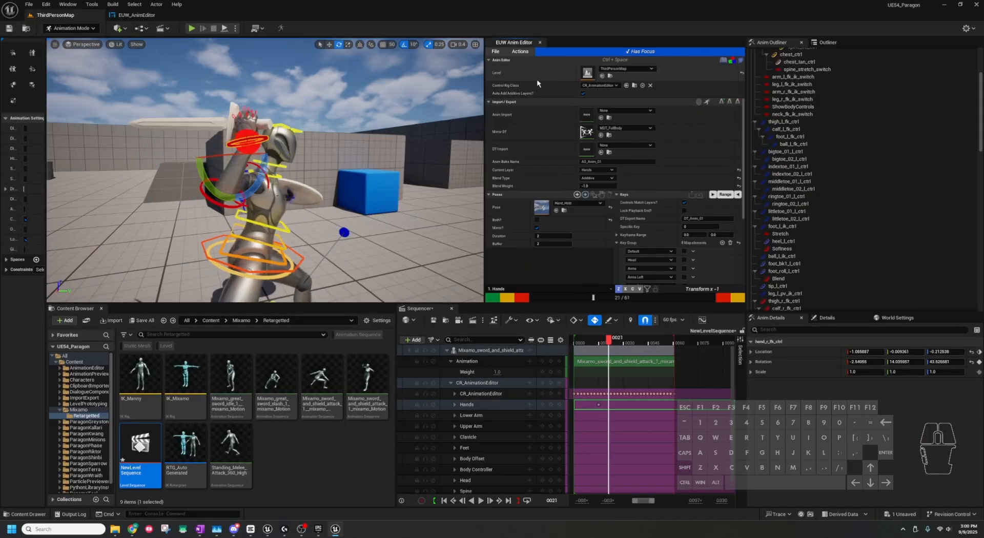
# Scrub the attack around frames 20 to 30 to examine the right arm's sword swing.
pyautogui.keyDown('shift'); pyautogui.scroll(-10, 538, 82); pyautogui.keyUp('shift')
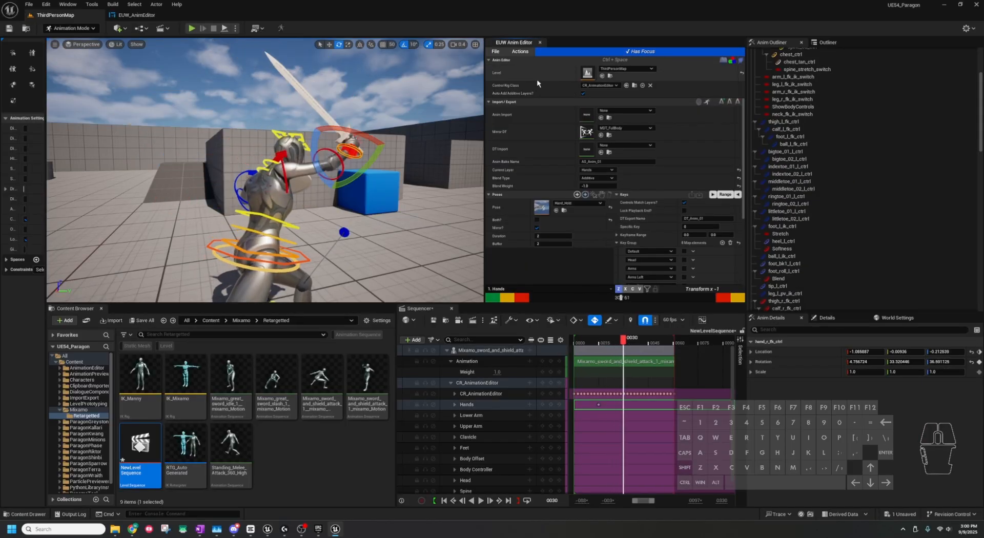
pyautogui.keyDown('shift'); pyautogui.scroll(-1, 538, 82); pyautogui.keyUp('shift')
pyautogui.moveTo(410, 133); pyautogui.dragTo(465, 129, button='right')
pyautogui.press('d')
pyautogui.press('s')
pyautogui.press('a')
pyautogui.keyDown('shift'); pyautogui.scroll(-20, 542, 85); pyautogui.keyUp('shift')
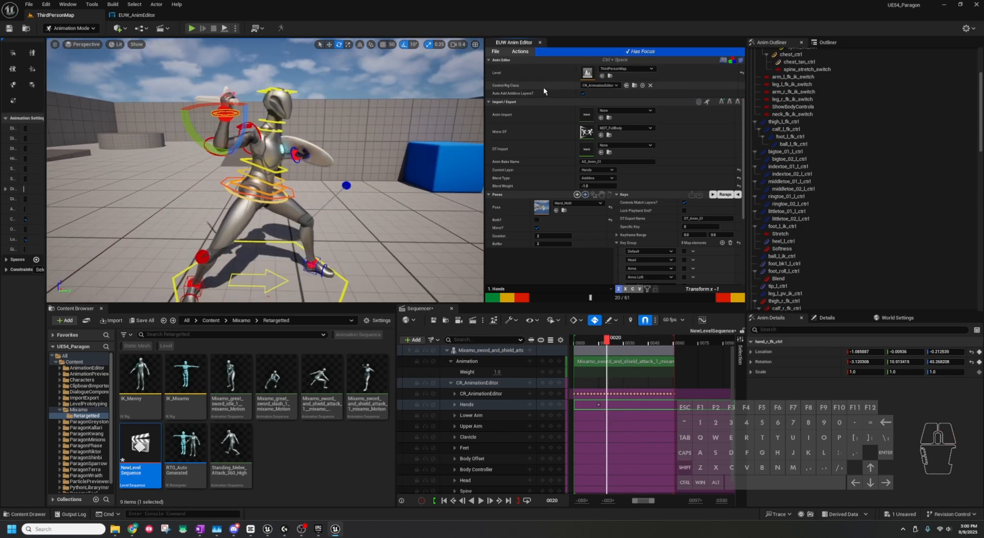
pyautogui.keyDown('shift'); pyautogui.scroll(15, 542, 84); pyautogui.keyUp('shift')
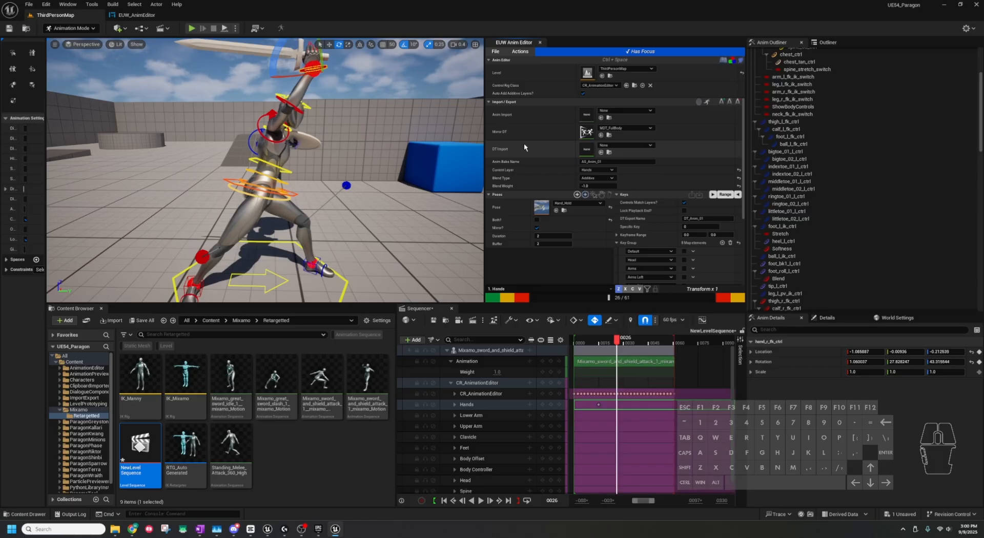
# Switch to the Upper Arm layer with the right upper arm control selected at frame 25.
pyautogui.press('2')
pyautogui.press('3')
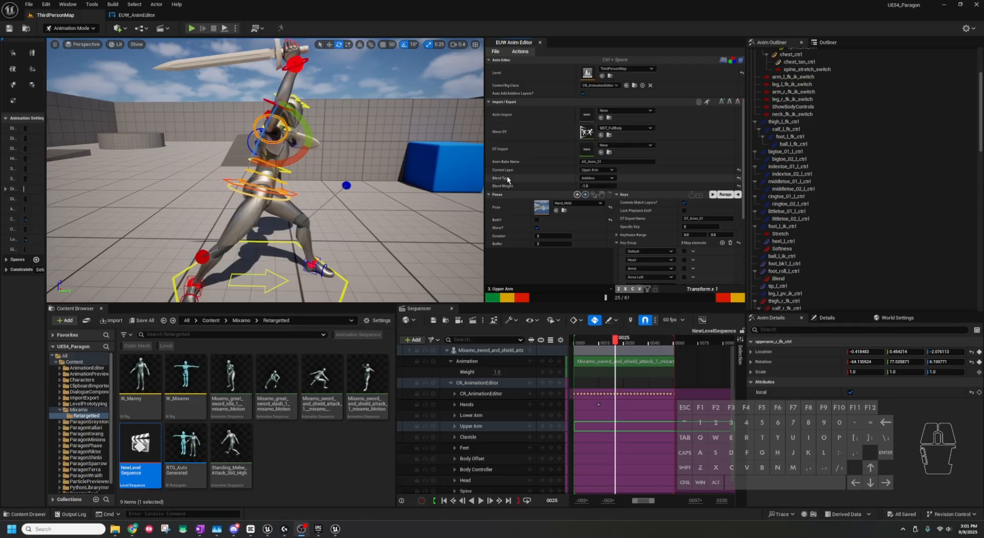
pyautogui.click(561, 166)
pyautogui.press('b')
pyautogui.press('b')
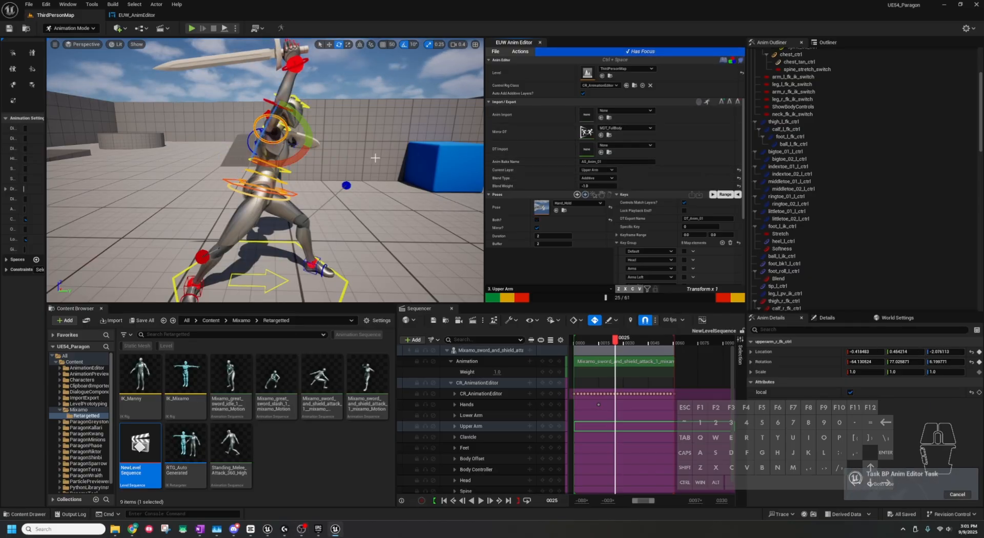
pyautogui.moveTo(375, 158)
pyautogui.mouseDown(button='right')
pyautogui.moveTo(410, 158)
pyautogui.moveTo(375, 158)
pyautogui.mouseUp(button='right')
pyautogui.press('w')
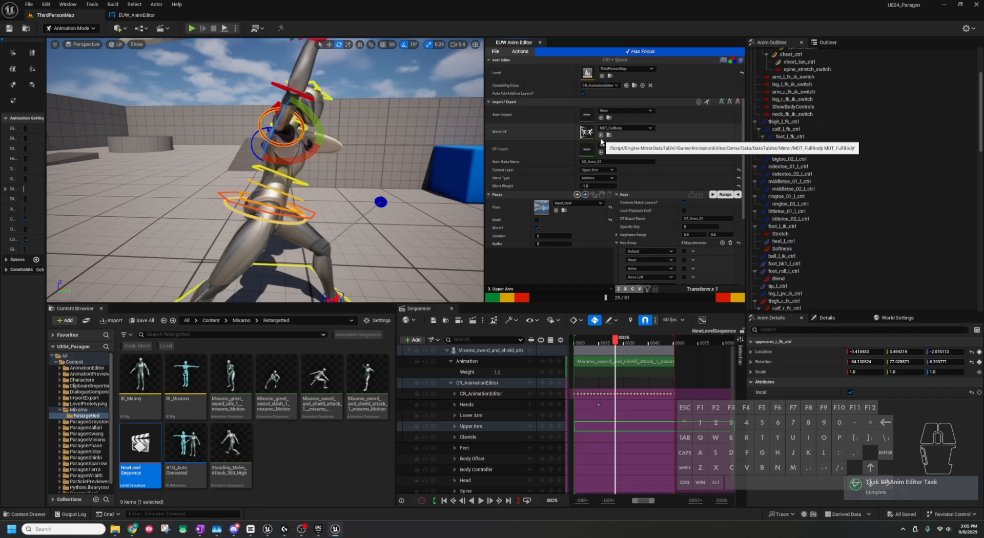
# Go back to frame 22 and key the right upper arm on the Upper Arm layer.
pyautogui.press('Left')
pyautogui.press('Left')
pyautogui.press('Left')
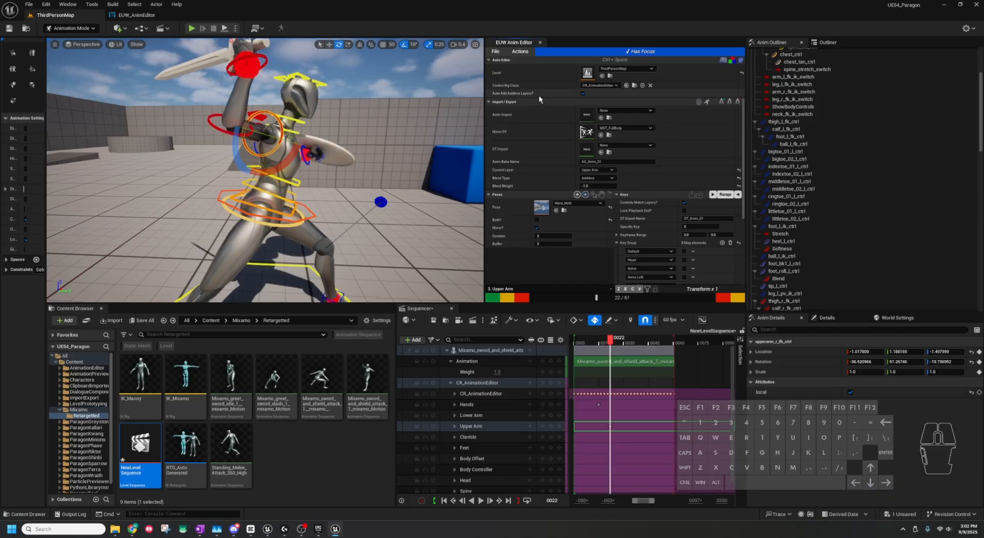
pyautogui.press('shift')
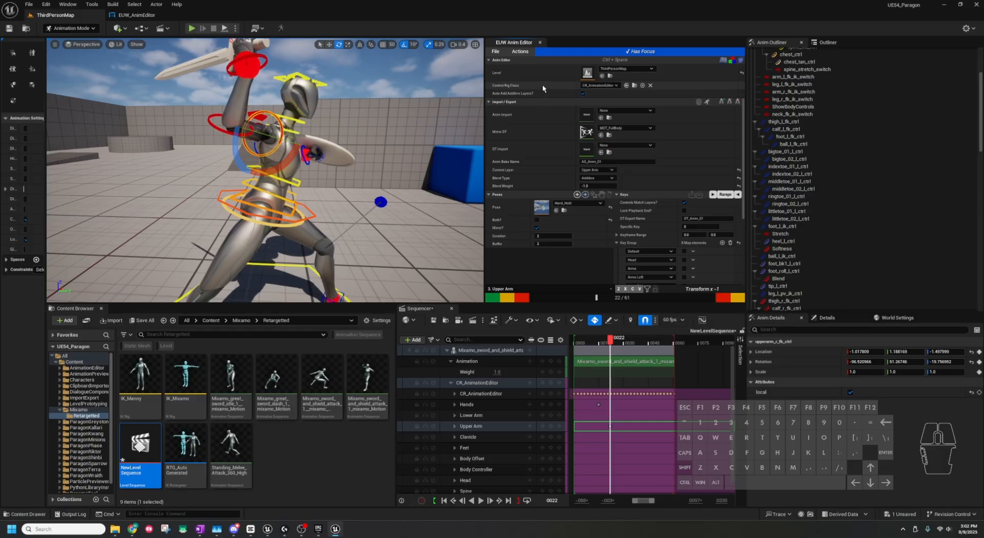
# Advance to frame 31, switch to Rotation mode and rotate the right upper arm to lower the sword arm.
pyautogui.press('Right')
pyautogui.press('Right')
pyautogui.press('Right')
pyautogui.press('Right')
pyautogui.press('Right')
pyautogui.press('Right')
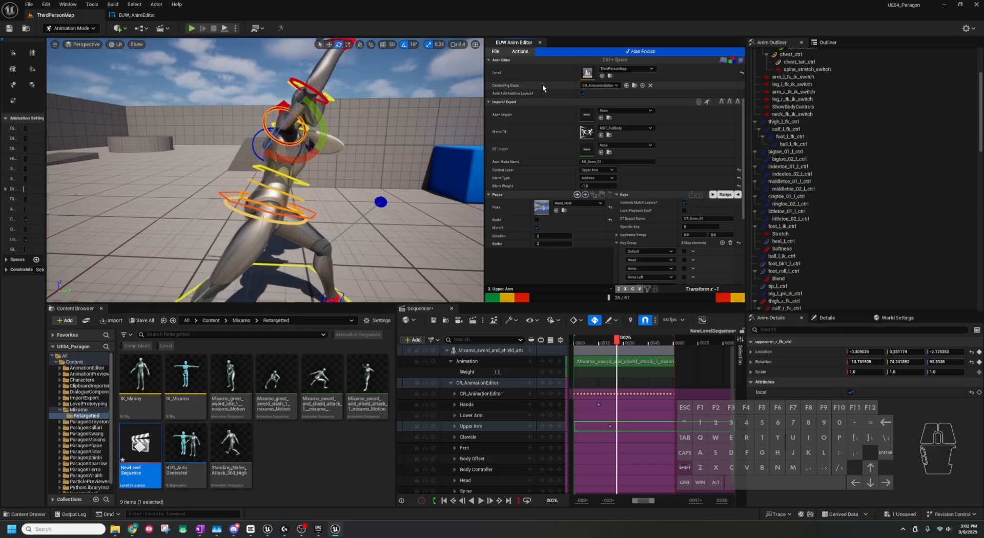
pyautogui.press('Right')
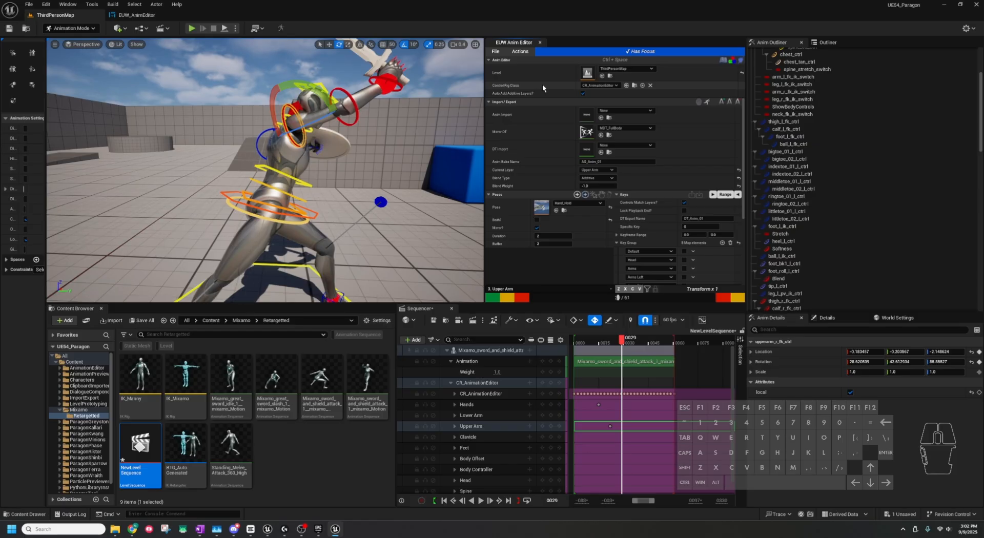
pyautogui.click(639, 289)
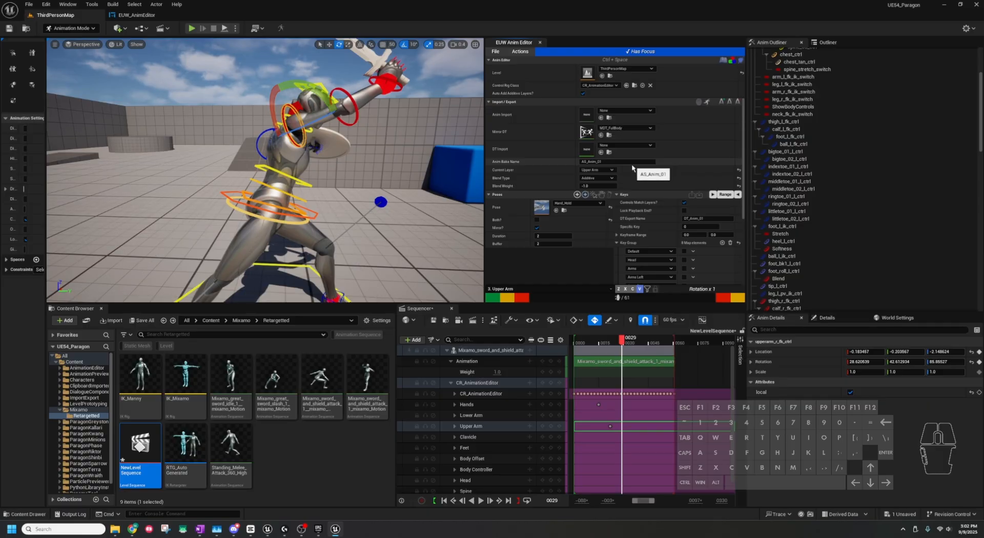
pyautogui.keyDown('alt'); pyautogui.moveTo(412, 167); pyautogui.dragTo(355, 177); pyautogui.keyUp('alt')
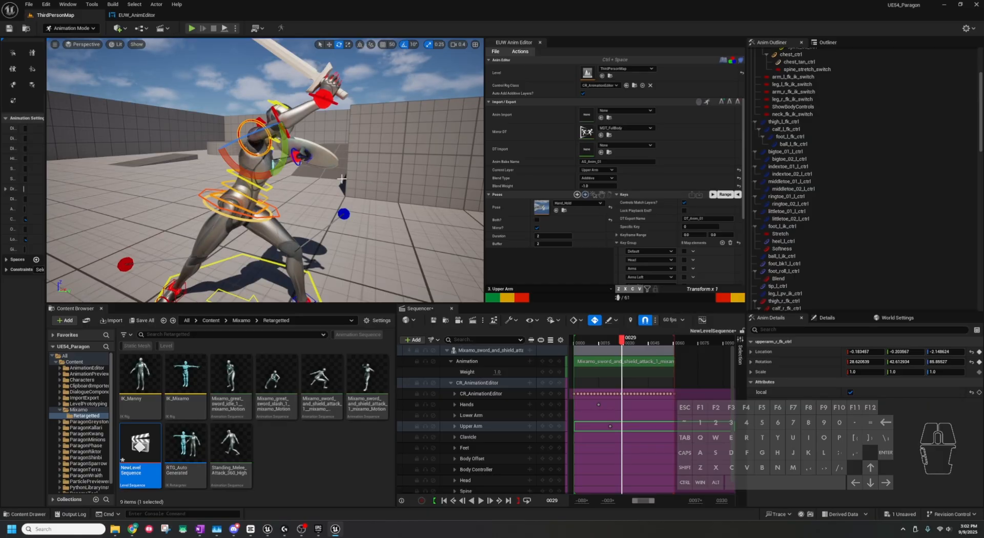
pyautogui.moveTo(342, 179); pyautogui.dragTo(342, 179, button='right')
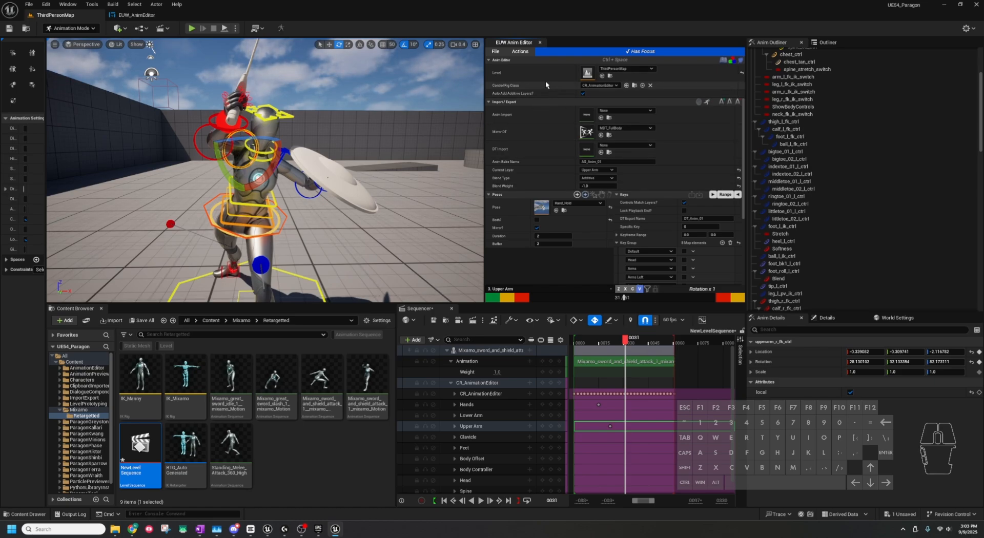
pyautogui.press('s')
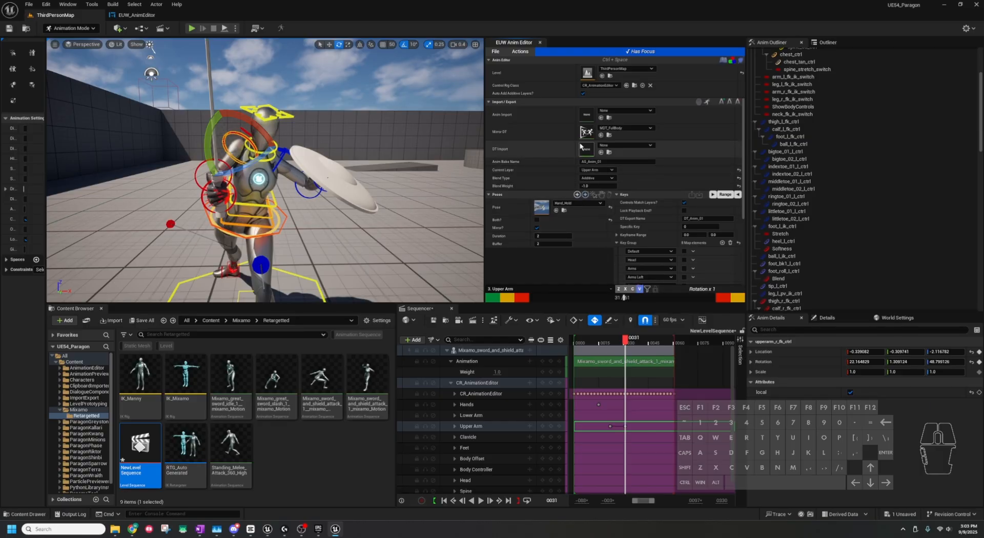
pyautogui.scroll(-1, 530, 90)
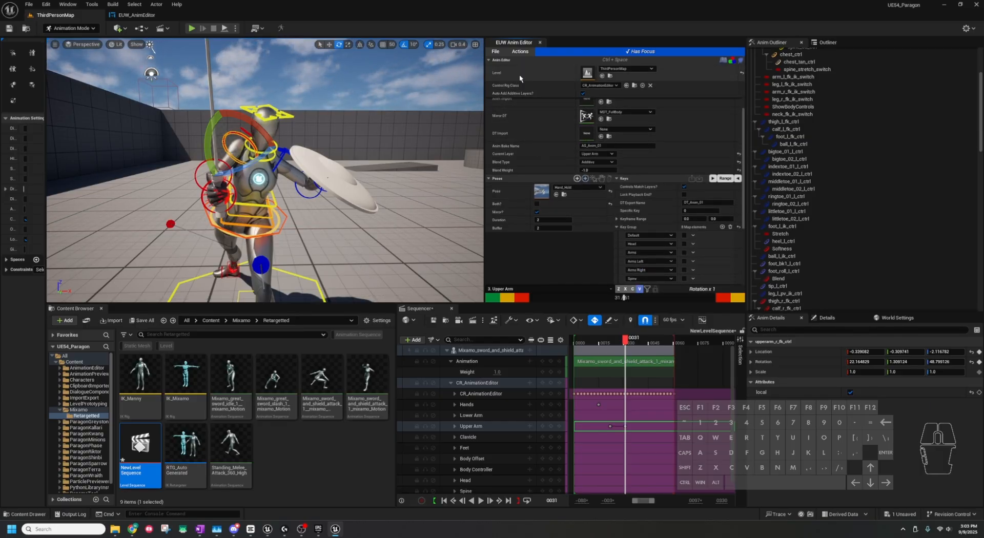
pyautogui.scroll(-3, 541, 162)
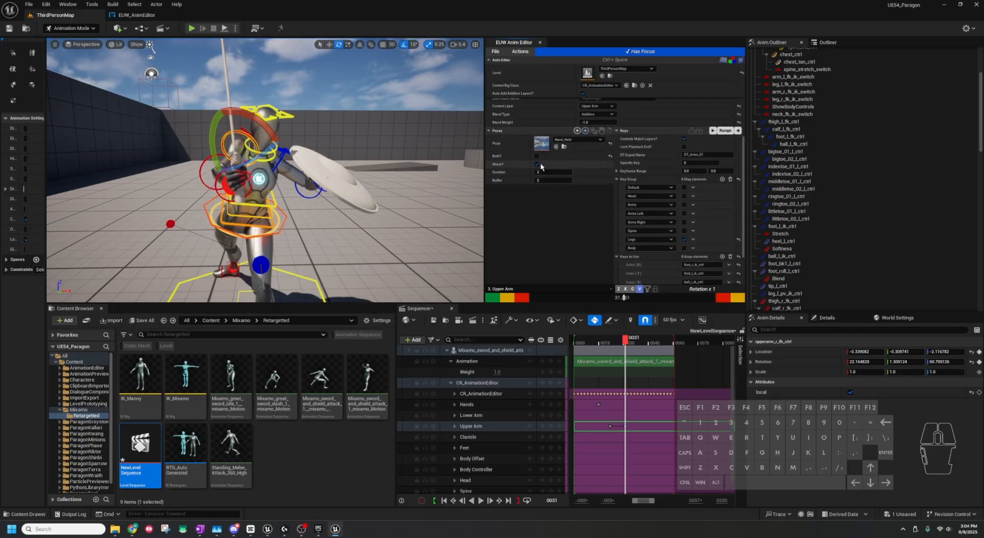
# Scrub back and forth around frames 31 to 41 to review the right upper arm's adjusted swing.
pyautogui.keyDown('shift'); pyautogui.scroll(-5, 545, 83); pyautogui.keyUp('shift')
pyautogui.keyDown('shift'); pyautogui.scroll(8, 544, 83); pyautogui.keyUp('shift')
pyautogui.keyDown('shift'); pyautogui.scroll(-8, 545, 83); pyautogui.keyUp('shift')
pyautogui.keyDown('shift'); pyautogui.scroll(8, 544, 83); pyautogui.keyUp('shift')
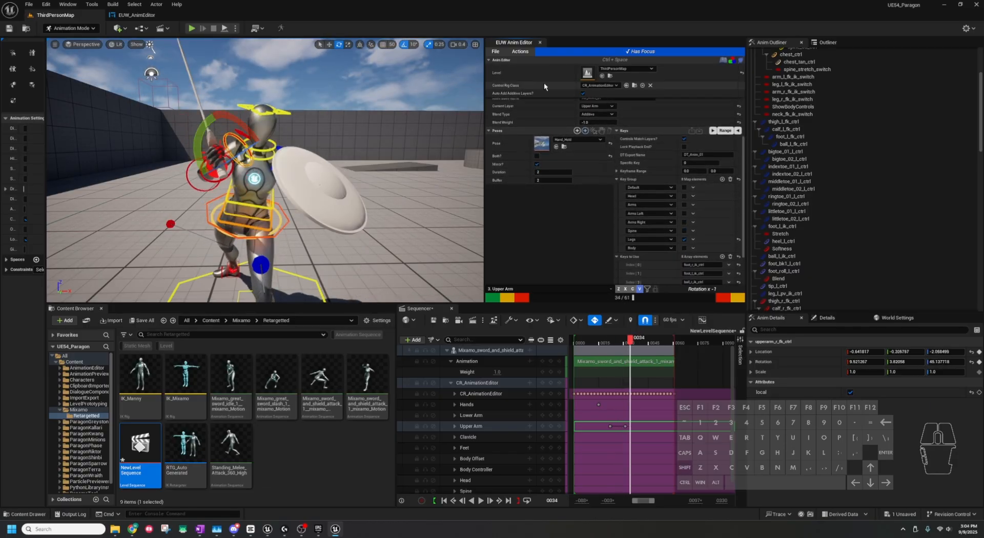
pyautogui.keyDown('shift'); pyautogui.scroll(-7, 545, 83); pyautogui.keyUp('shift')
pyautogui.keyDown('shift'); pyautogui.scroll(3, 544, 83); pyautogui.keyUp('shift')
pyautogui.keyDown('shift'); pyautogui.scroll(-9, 544, 83); pyautogui.keyUp('shift')
pyautogui.keyDown('shift'); pyautogui.scroll(9, 543, 83); pyautogui.keyUp('shift')
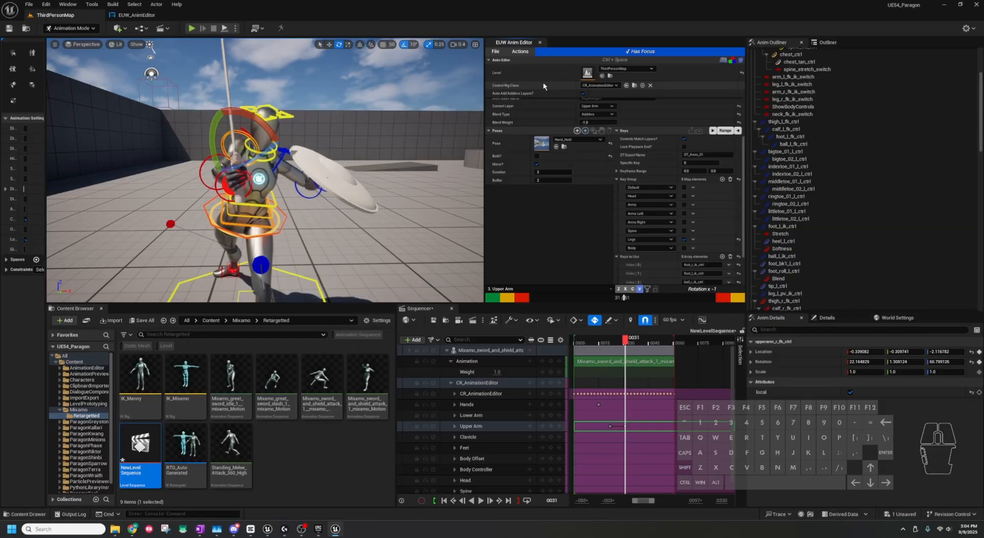
pyautogui.keyDown('shift'); pyautogui.scroll(-1, 543, 83); pyautogui.keyUp('shift')
pyautogui.keyDown('shift'); pyautogui.scroll(11, 544, 85); pyautogui.keyUp('shift')
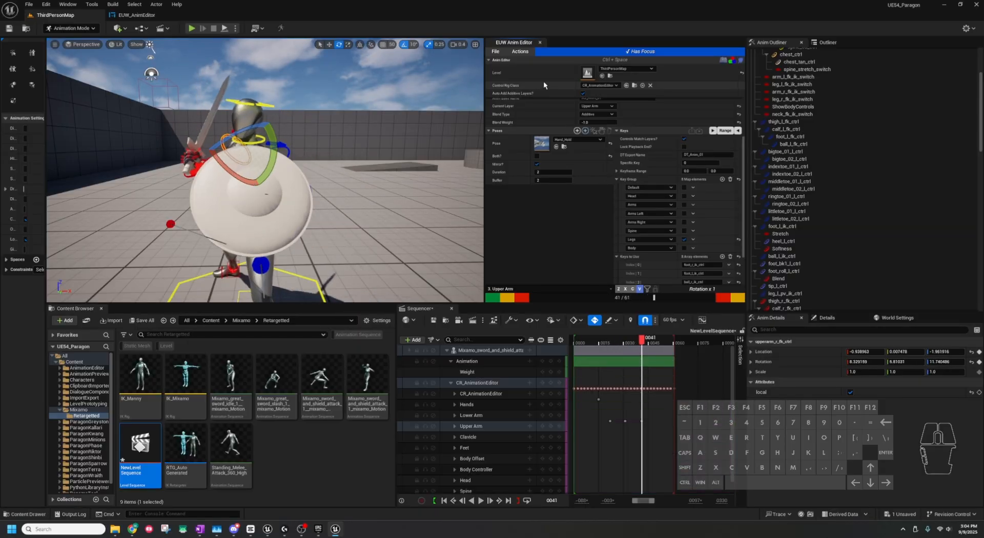
pyautogui.scroll(2, 544, 82)
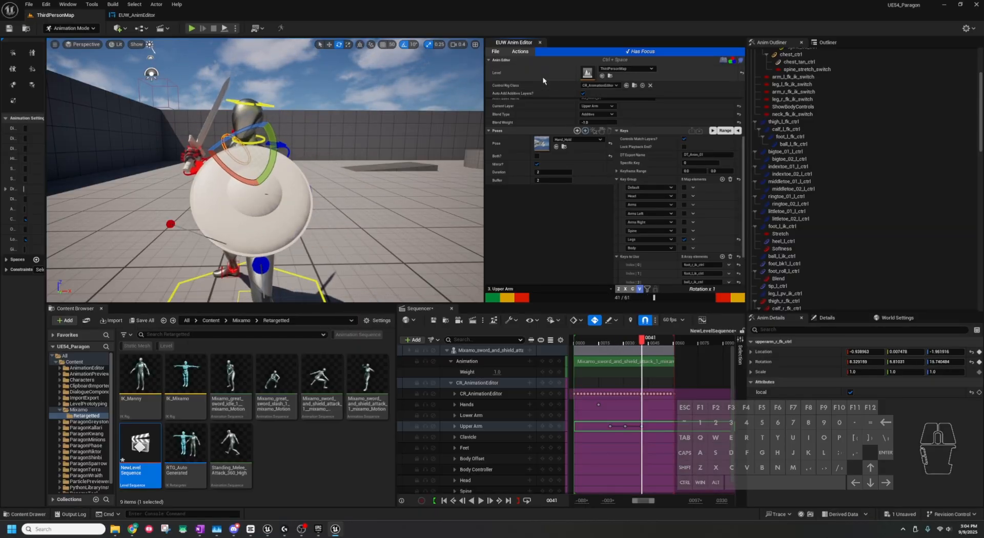
pyautogui.keyDown('shift'); pyautogui.scroll(-10, 544, 82); pyautogui.keyUp('shift')
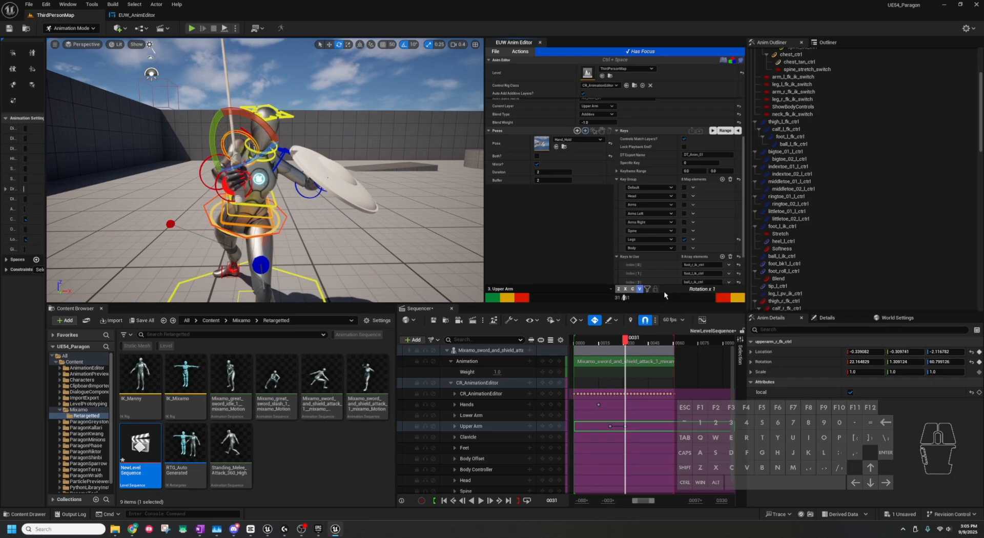
# Toggle the lock option beside the Z, X, C and V modes and leave it enabled.
pyautogui.press('capslock')
pyautogui.press('capslock')
pyautogui.press('capslock')
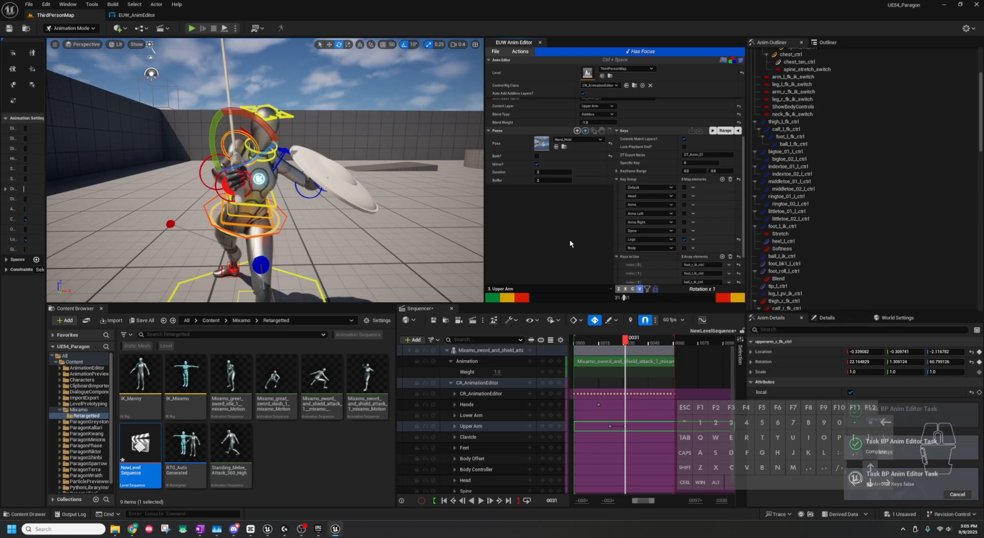
pyautogui.press('capslock')
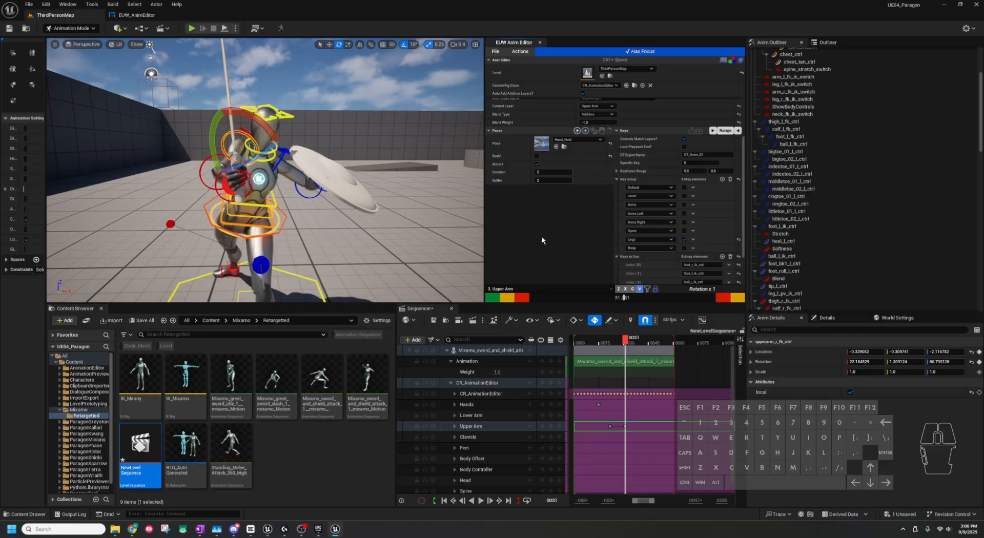
pyautogui.press('capslock')
# Switch from Rotation to Transform mode and nudge the right upper arm control's location at frame 31, toggling the Z mode.
pyautogui.press('v')
pyautogui.press('Left')
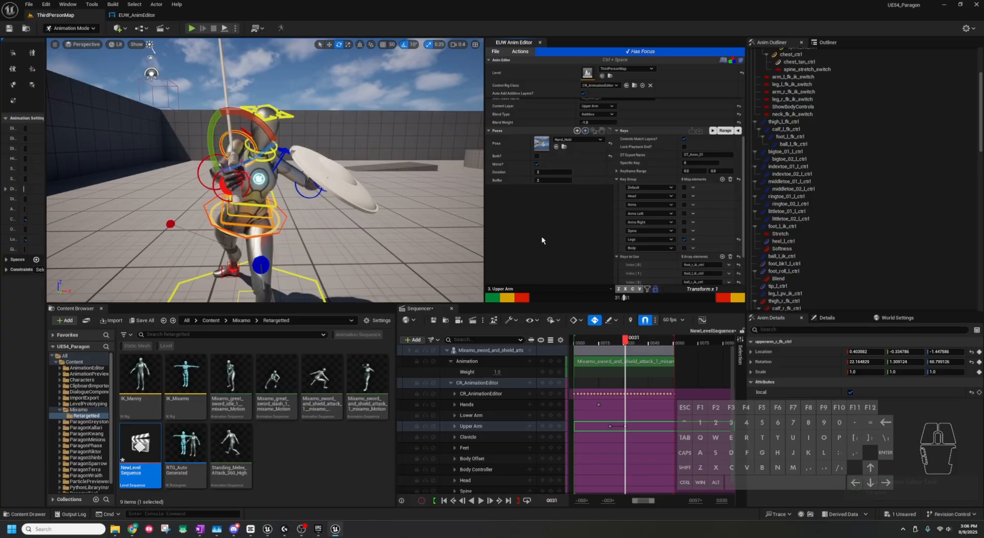
pyautogui.press('z')
pyautogui.press('Up')
pyautogui.press('Up')
pyautogui.press('Up')
pyautogui.press('Down')
pyautogui.press('Down')
pyautogui.press('Down')
pyautogui.press('Down')
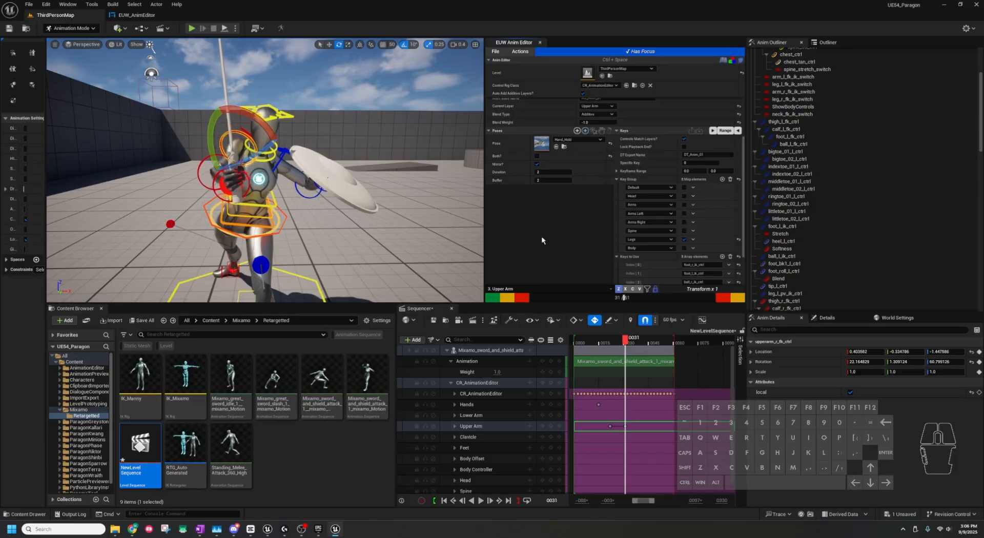
pyautogui.press('Up')
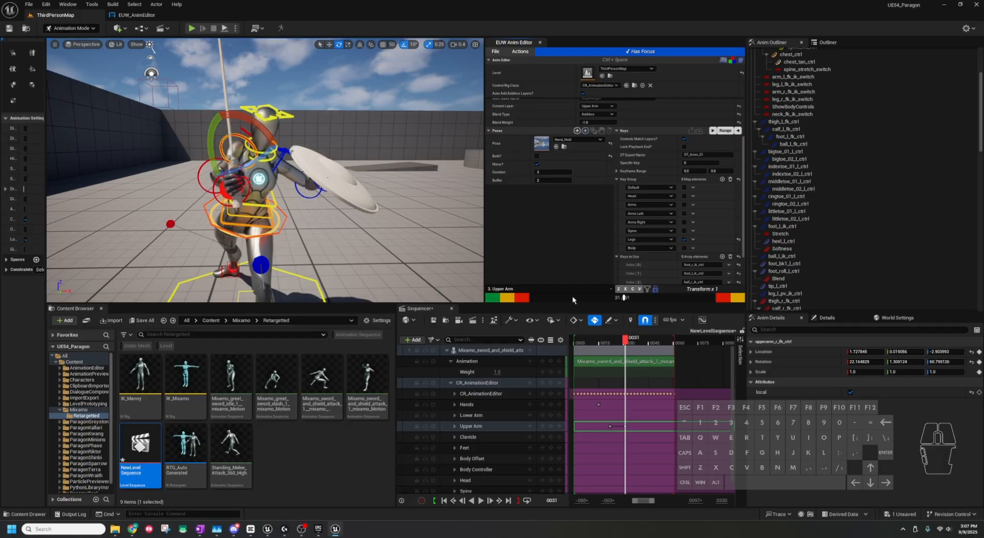
pyautogui.press('Down')
pyautogui.press('Down')
pyautogui.press('Up')
pyautogui.press('z')
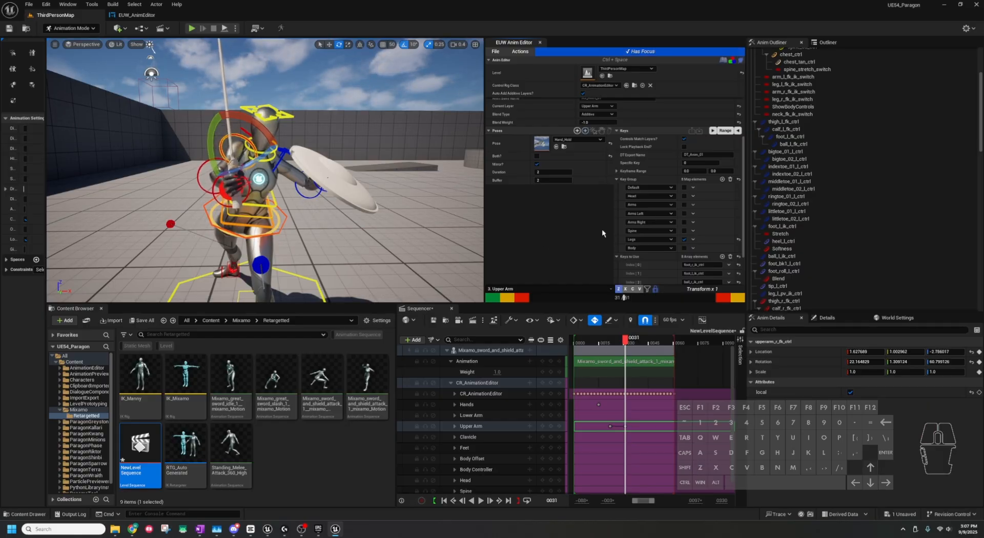
# Nudge the right upper arm control's location back and forth at frame 31 with the Z mode enabled.
pyautogui.press('Up')
pyautogui.press('Down')
pyautogui.press('Up')
pyautogui.press('Down')
pyautogui.press('Up')
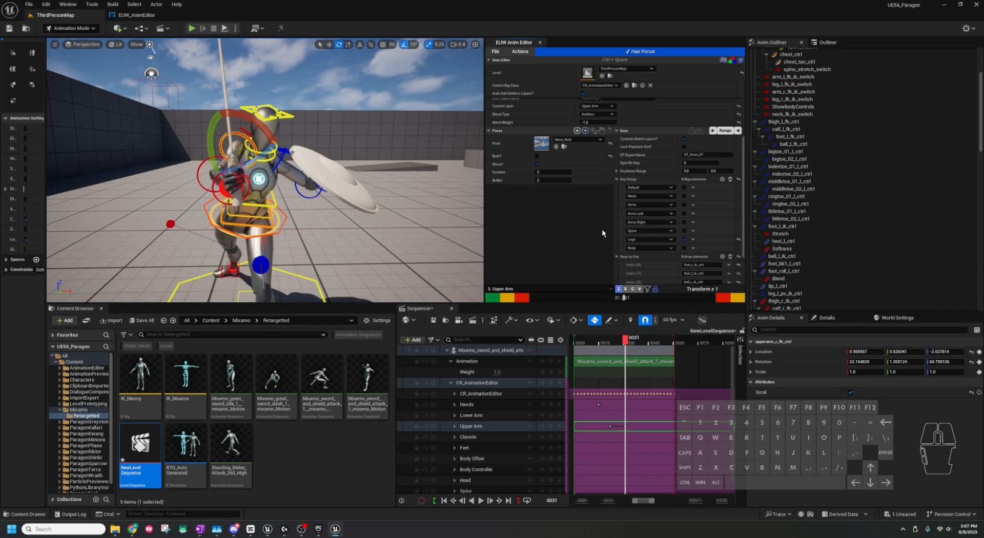
# Toggle the Z mode off and try location nudges of the right upper arm control in the other directions at frame 31.
pyautogui.press('z')
pyautogui.hotkey('ctrl', 'Up')
pyautogui.hotkey('ctrl', 'Down')
pyautogui.hotkey('ctrl', 'Up')
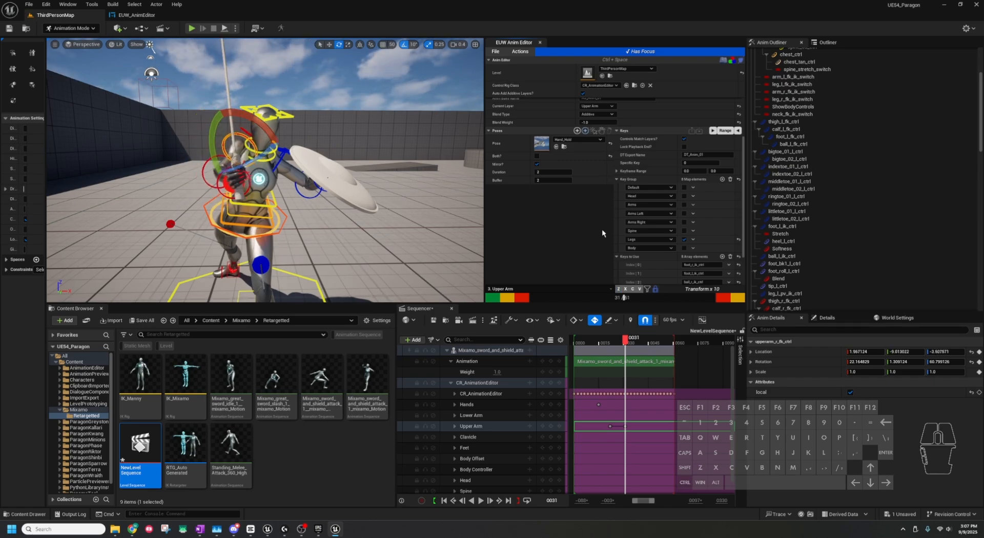
pyautogui.hotkey('ctrl', 'Down')
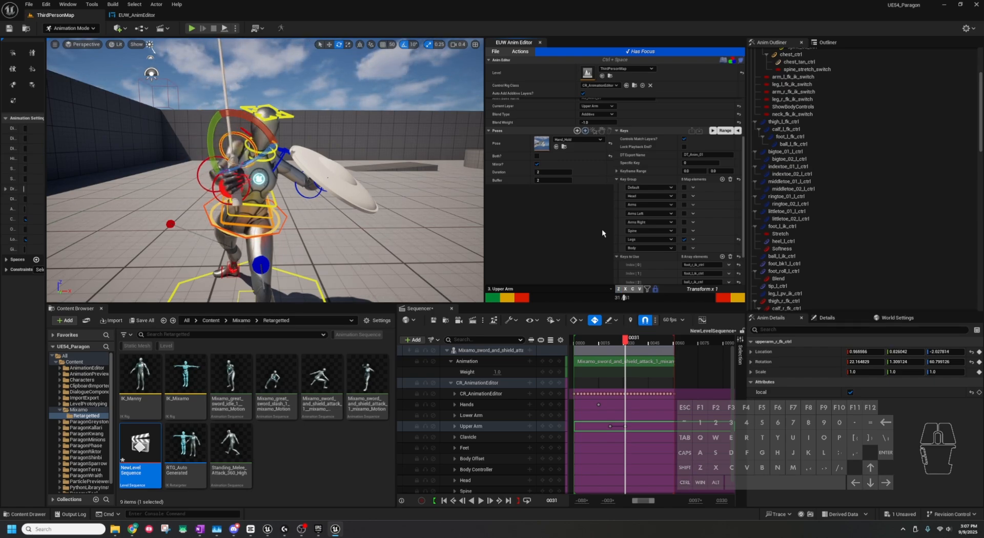
pyautogui.hotkey('shift', 'Up')
pyautogui.hotkey('shift', 'Down')
# View the character from the side and try rotating the right upper arm back and forth in the V rotation mode.
pyautogui.moveTo(400, 205); pyautogui.dragTo(451, 205, button='right')
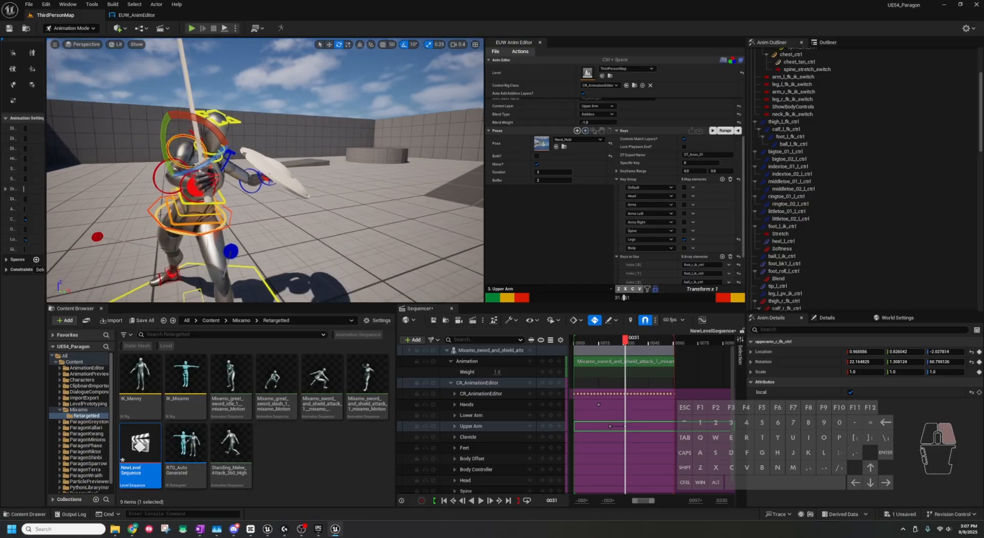
pyautogui.press('a')
pyautogui.moveTo(334, 197); pyautogui.dragTo(457, 197, button='right')
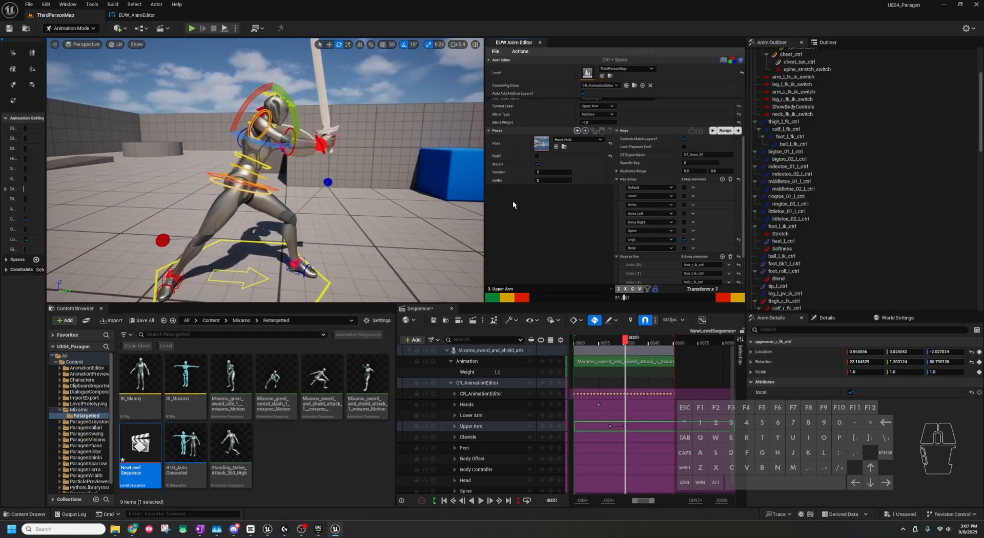
pyautogui.press('v')
pyautogui.press('Right')
pyautogui.press('Left')
pyautogui.press('Right')
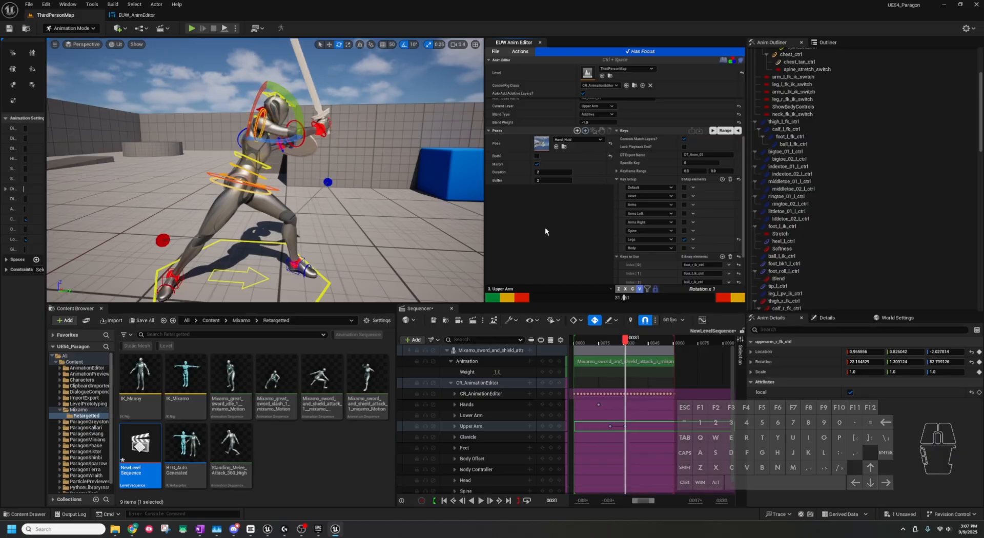
pyautogui.press('Left')
# Rotate the right upper arm at frame 31 through the C and X rotation modes to bring the sword down in front.
pyautogui.press('c')
pyautogui.press('c')
pyautogui.press('Left')
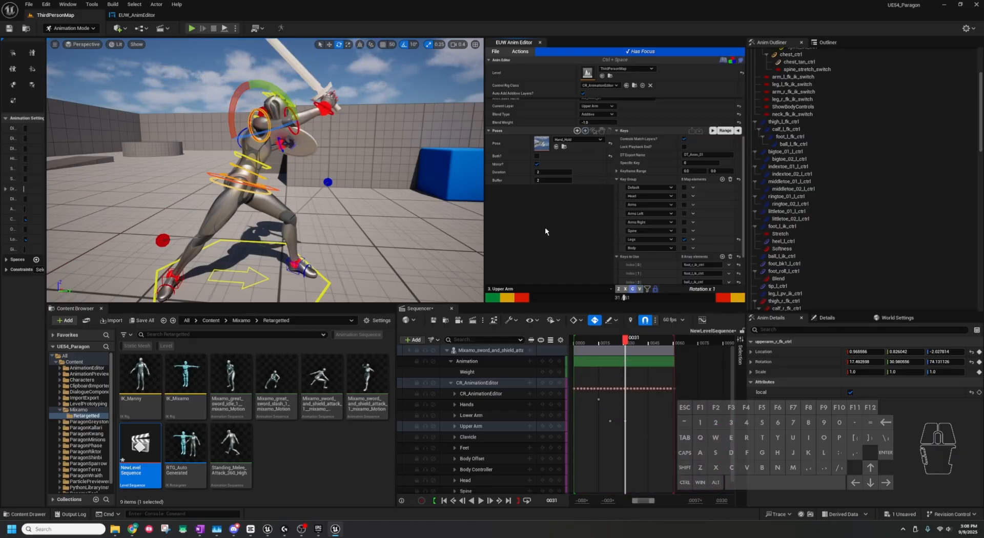
pyautogui.press('Right')
pyautogui.press('Right')
pyautogui.press('Right')
pyautogui.press('x')
pyautogui.press('Right')
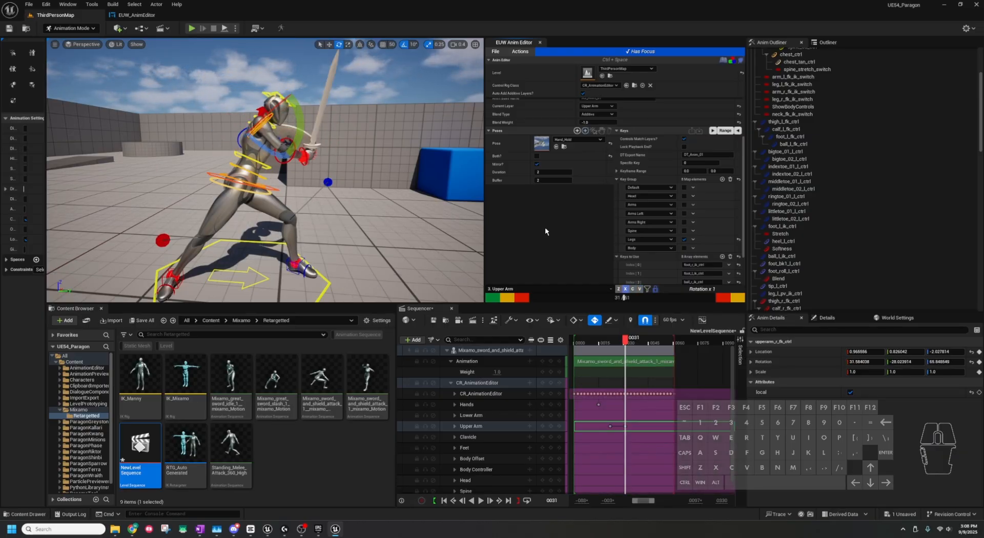
pyautogui.press('x')
pyautogui.press('Left')
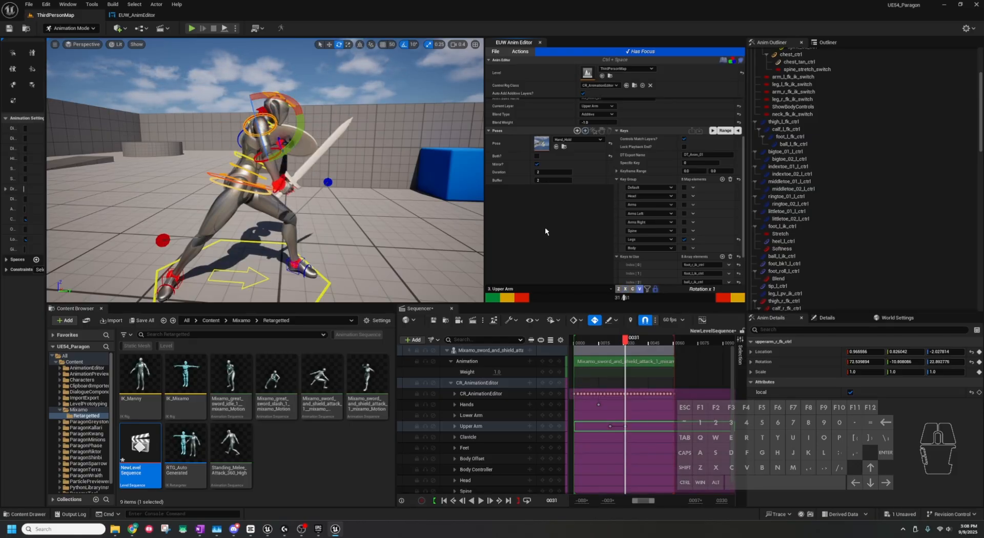
pyautogui.press('c')
# Play the sword attack from the front and stop it around frame 38.
pyautogui.keyDown('alt'); pyautogui.moveTo(362, 165); pyautogui.dragTo(297, 166); pyautogui.keyUp('alt')
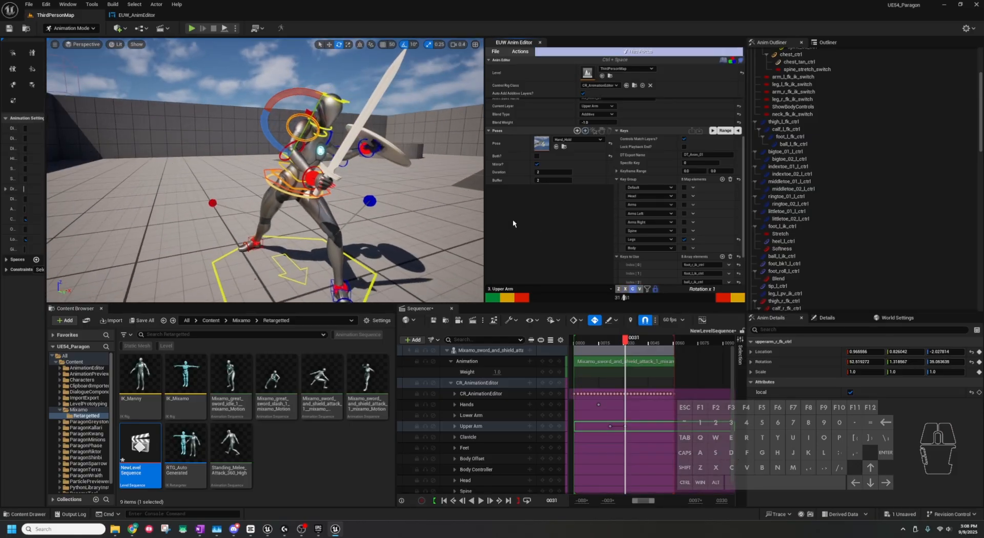
pyautogui.press('space')
pyautogui.keyDown('alt'); pyautogui.moveTo(430, 203); pyautogui.dragTo(353, 203); pyautogui.keyUp('alt')
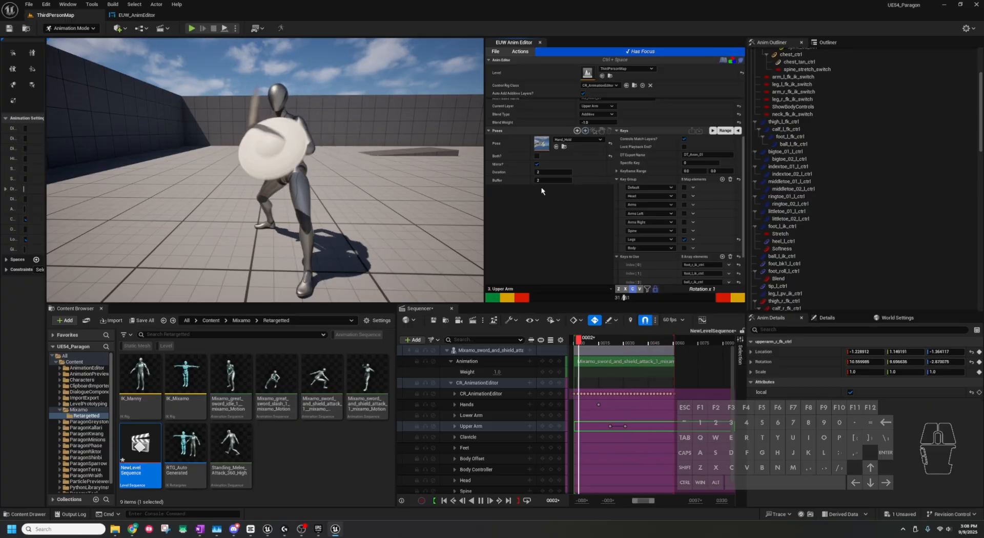
pyautogui.press('space')
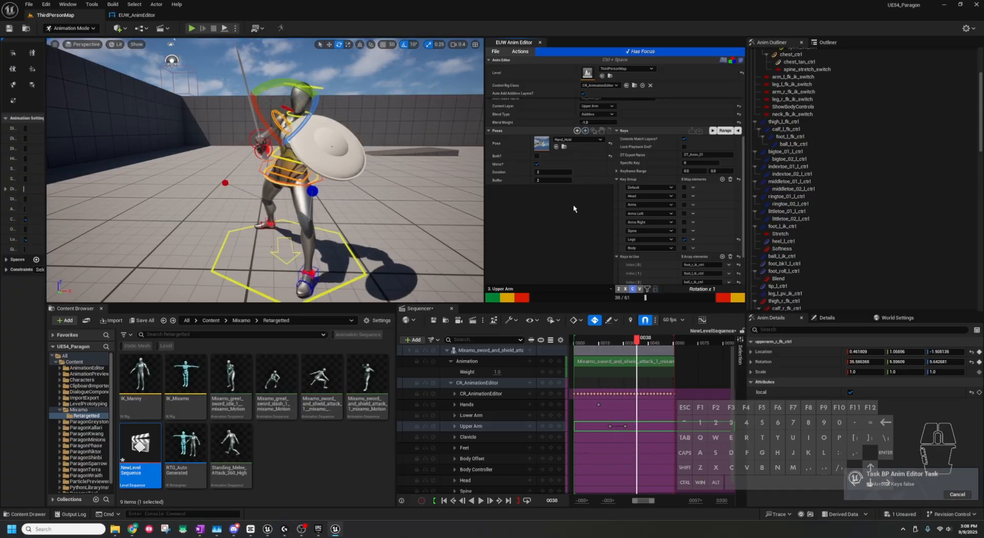
# Return to Transform mode, scrub back and forth through the swing's frames and replay the attack to review the upper arm motion.
pyautogui.press('c')
pyautogui.press('Left')
pyautogui.press('Left')
pyautogui.press('Left')
pyautogui.press('Left')
pyautogui.press('Left')
pyautogui.press('Left')
pyautogui.press('Left')
pyautogui.press('Left')
pyautogui.press('Left')
pyautogui.press('Left')
pyautogui.press('Left')
pyautogui.press('Left')
pyautogui.press('Left')
pyautogui.press('Right')
pyautogui.press('Right')
pyautogui.press('Right')
pyautogui.press('Right')
pyautogui.press('Right')
pyautogui.press('Right')
pyautogui.press('Right')
pyautogui.press('Right')
pyautogui.press('Right')
pyautogui.press('Right')
pyautogui.press('Right')
pyautogui.press('Right')
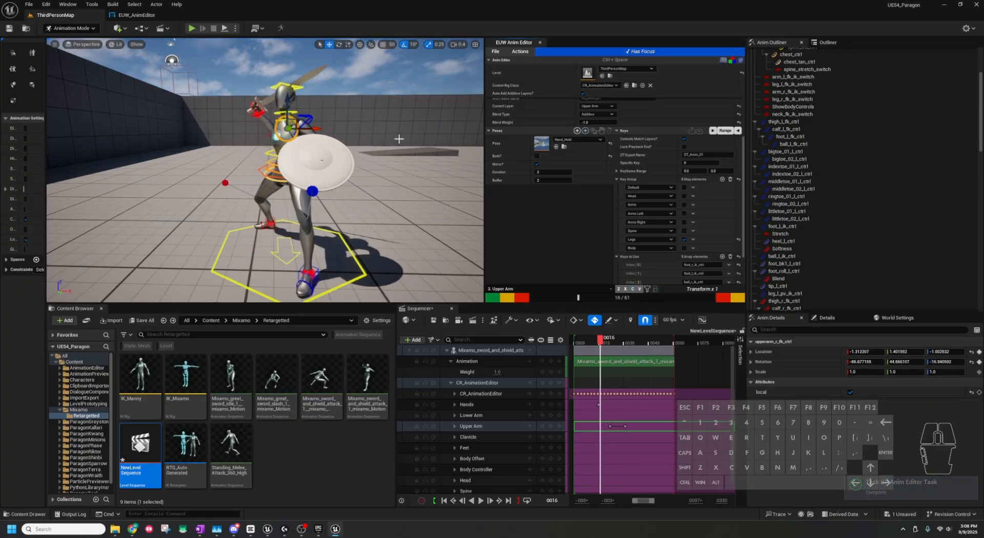
pyautogui.press('Left')
pyautogui.press('Left')
pyautogui.press('Left')
pyautogui.press('Left')
pyautogui.press('Left')
pyautogui.press('Left')
pyautogui.press('Left')
pyautogui.press('Left')
pyautogui.press('Left')
pyautogui.press('Left')
pyautogui.press('Left')
pyautogui.press('Left')
pyautogui.press('Left')
pyautogui.press('Left')
pyautogui.press('Left')
pyautogui.press('Left')
pyautogui.press('Left')
pyautogui.press('Left')
pyautogui.press('Left')
pyautogui.press('Left')
pyautogui.press('Right')
pyautogui.press('Right')
pyautogui.press('Right')
pyautogui.press('Right')
pyautogui.press('Right')
pyautogui.press('Right')
pyautogui.press('Right')
pyautogui.press('Right')
pyautogui.press('Right')
pyautogui.press('Right')
pyautogui.press('Right')
pyautogui.press('Right')
pyautogui.press('Right')
pyautogui.press('Right')
pyautogui.press('Right')
pyautogui.press('Right')
pyautogui.press('Right')
pyautogui.press('Right')
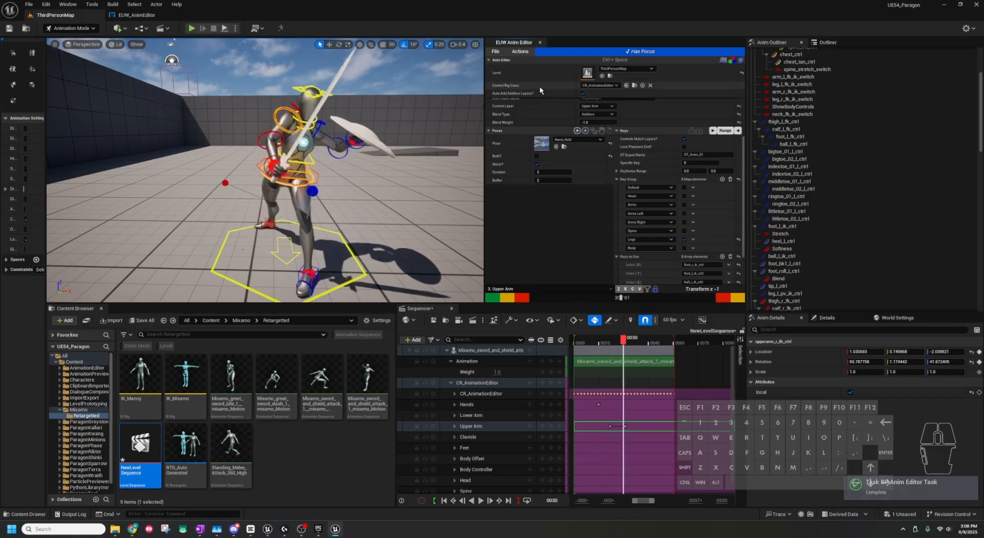
pyautogui.press('space')
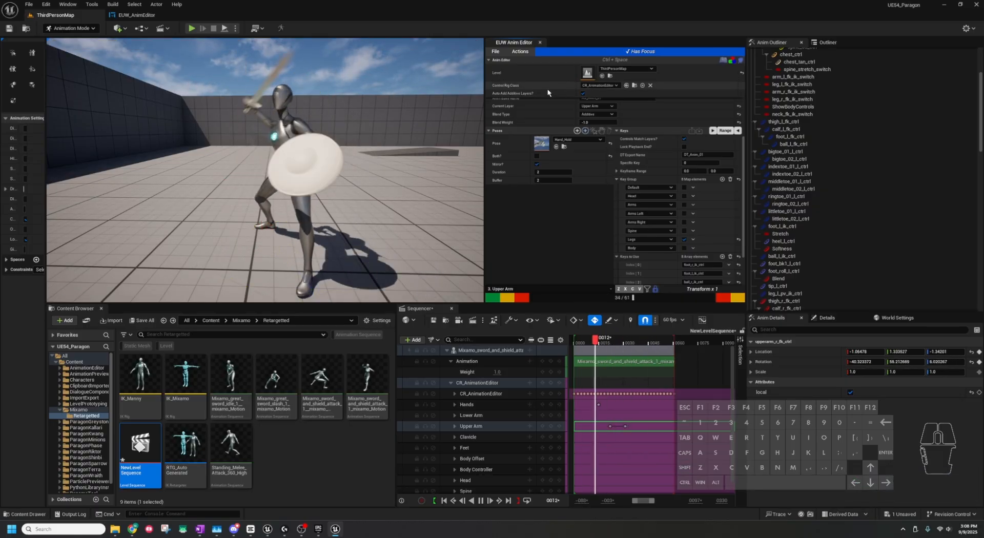
pyautogui.press('space')
# Rotate the right upper arm control at frame 52 using the X and V rotation modes, then return to Transform mode.
pyautogui.moveTo(321, 180)
pyautogui.mouseDown(button='right')
pyautogui.moveTo(359, 180)
pyautogui.moveTo(330, 180)
pyautogui.mouseUp(button='right')
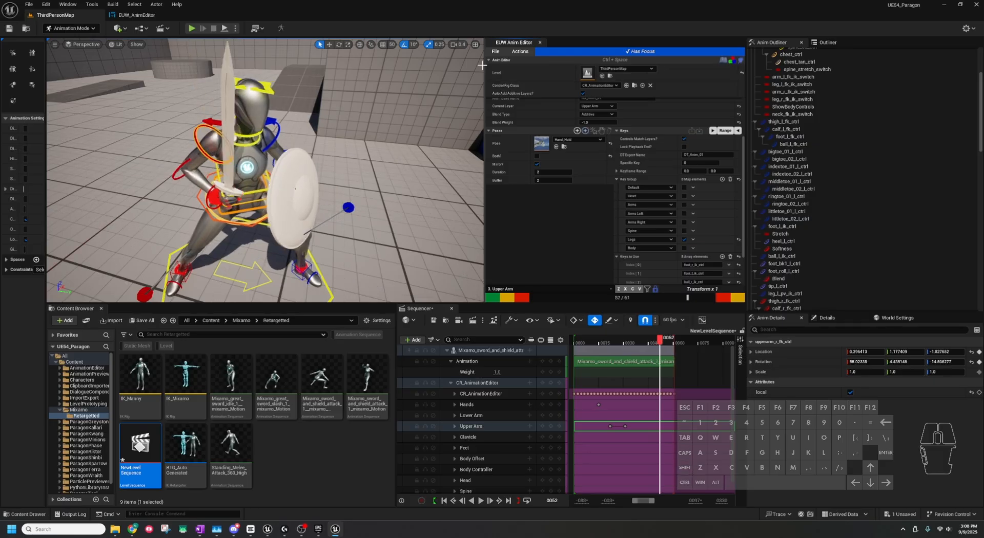
pyautogui.scroll(-4, 601, 195)
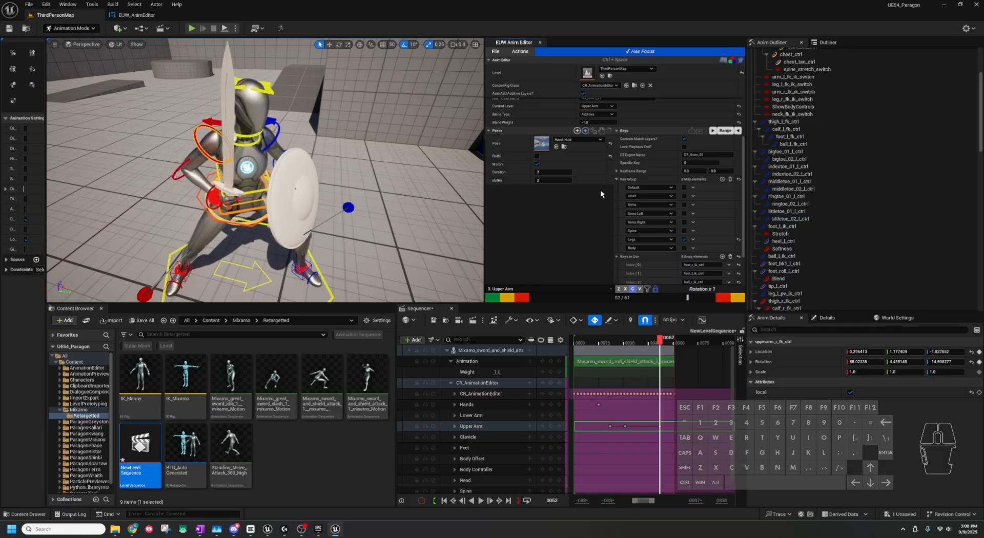
pyautogui.press('x')
pyautogui.scroll(-5, 600, 195)
pyautogui.press('v')
pyautogui.scroll(-5, 601, 194)
pyautogui.press('x')
pyautogui.press('Left')
pyautogui.press('Left')
pyautogui.press('Left')
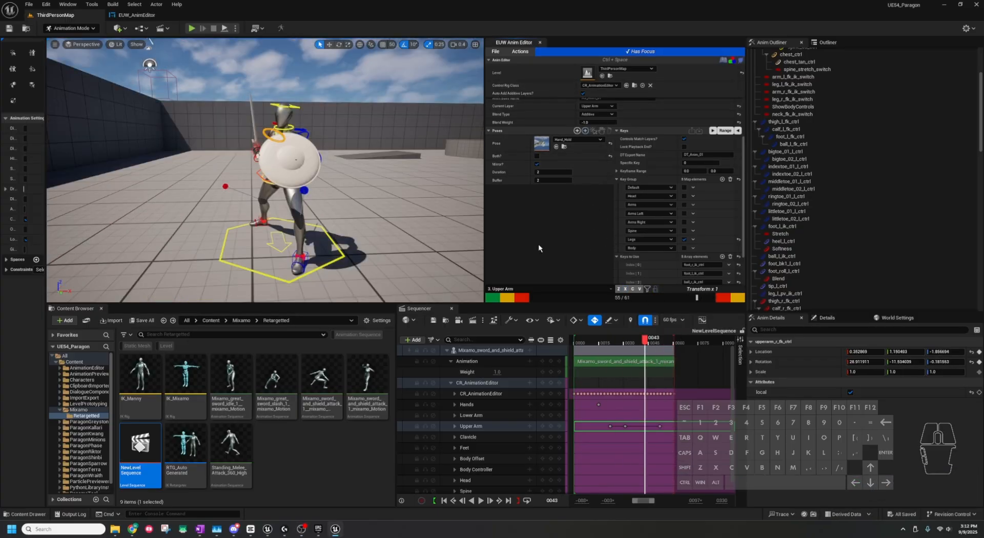
# Switch from the upper arm to the head control and rotate the head at frame 6.
pyautogui.scroll(-4, 545, 245)
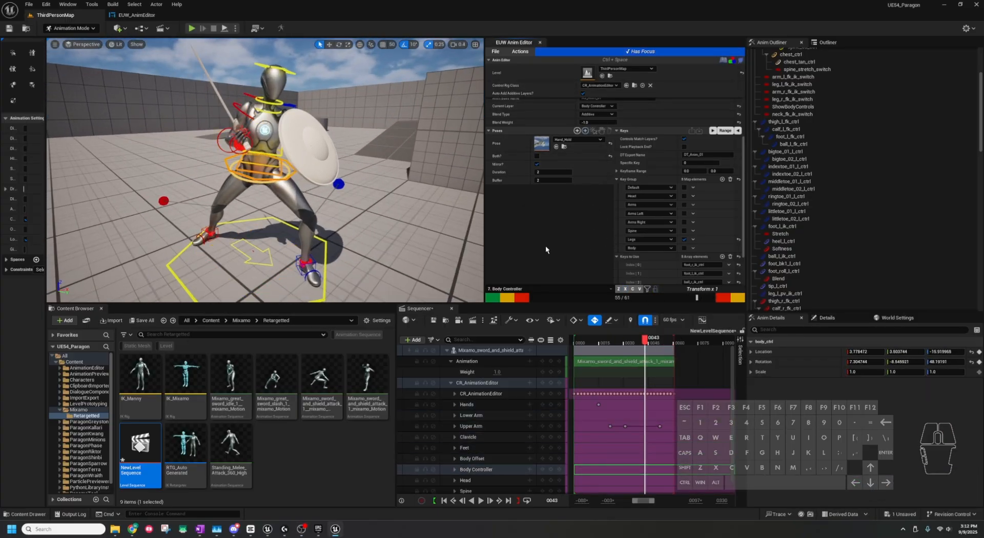
pyautogui.moveTo(359, 230); pyautogui.dragTo(303, 228, button='right')
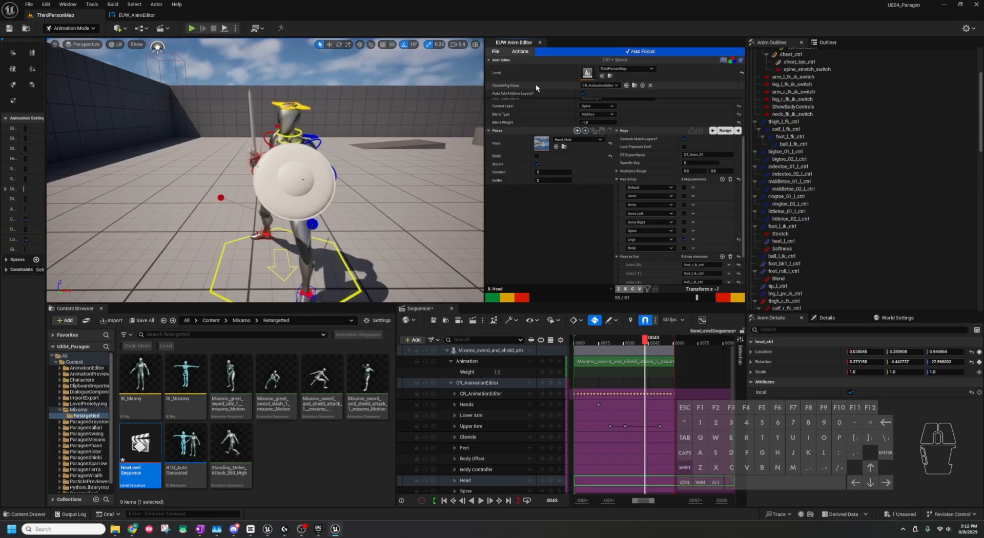
pyautogui.keyDown('shift'); pyautogui.scroll(-9, 536, 87); pyautogui.keyUp('shift')
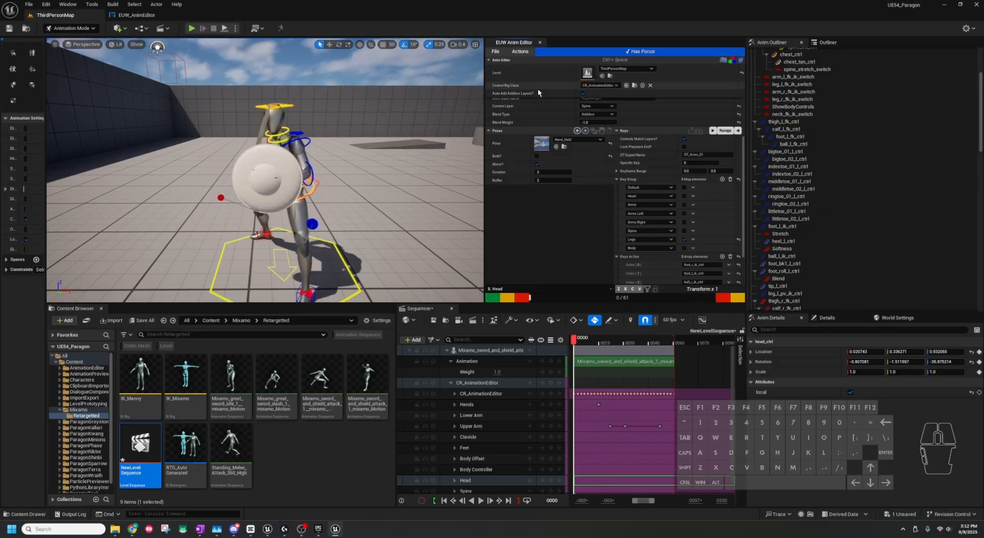
pyautogui.keyDown('shift'); pyautogui.scroll(6, 513, 85); pyautogui.keyUp('shift')
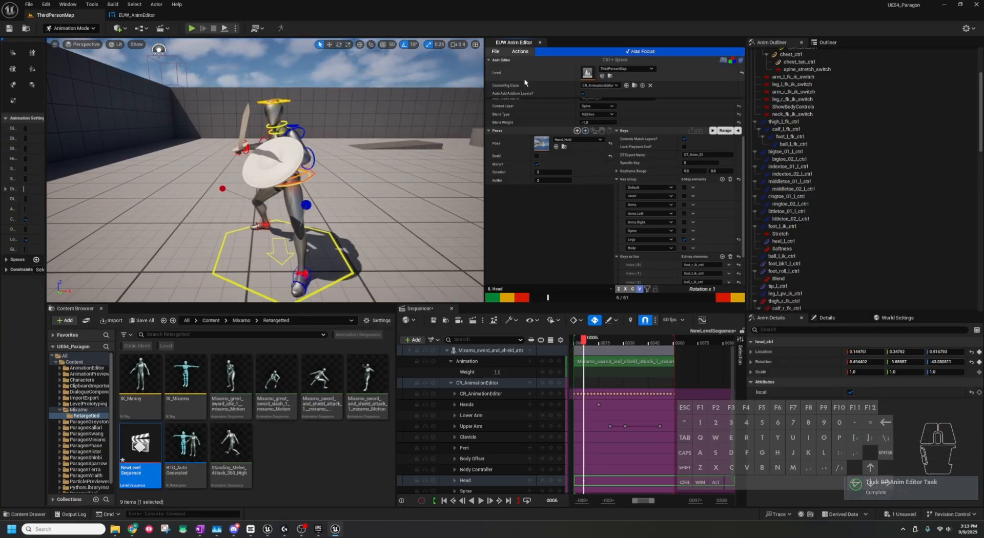
pyautogui.press('x')
# Check the head at frame 0, then advance to frame 14 and rotate the head control there.
pyautogui.keyDown('shift'); pyautogui.scroll(-3, 547, 78); pyautogui.keyUp('shift')
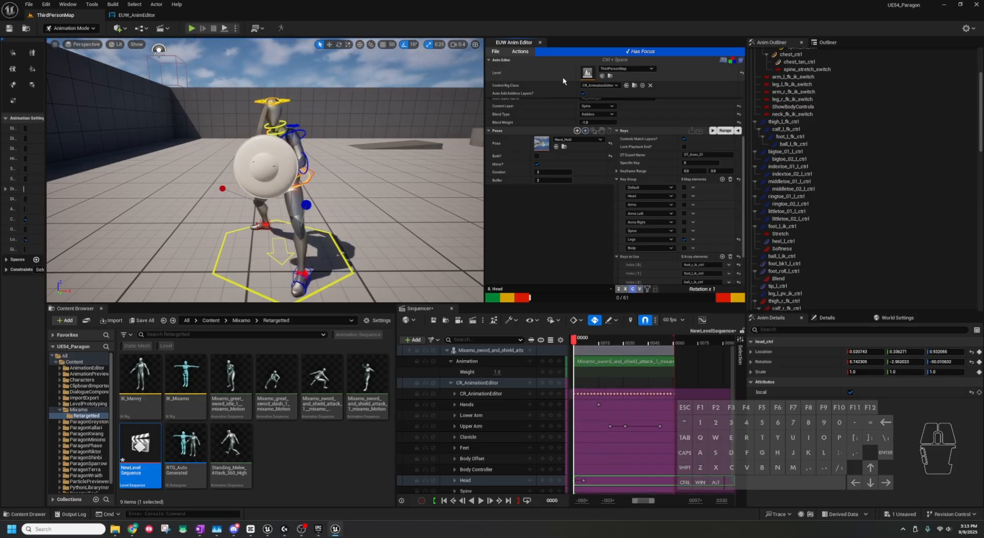
pyautogui.keyDown('shift'); pyautogui.scroll(8, 556, 79); pyautogui.keyUp('shift')
pyautogui.scroll(14, 548, 71)
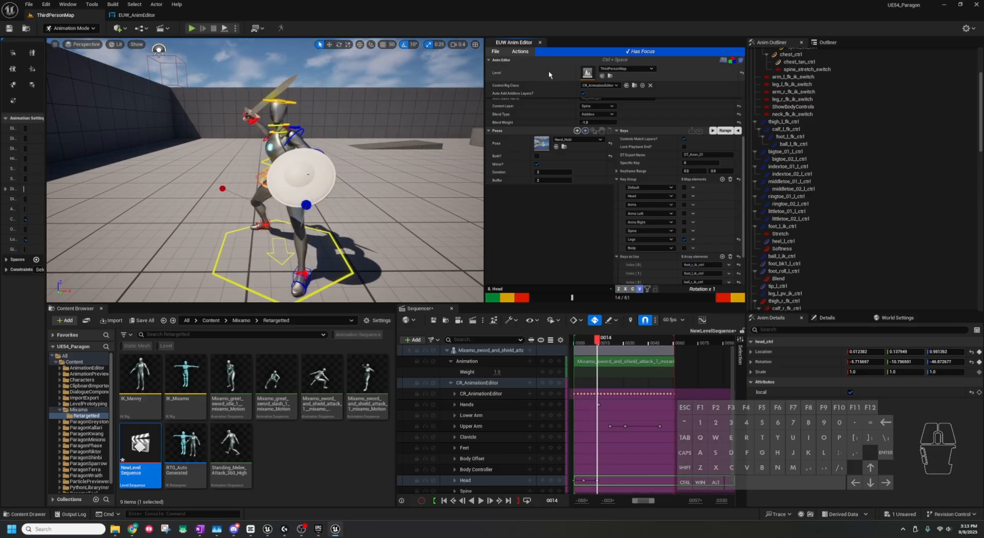
pyautogui.scroll(17, 549, 71)
# Advance to frame 31 and rotate the head control using the V and X rotation modes.
pyautogui.keyDown('shift'); pyautogui.scroll(3, 549, 71); pyautogui.keyUp('shift')
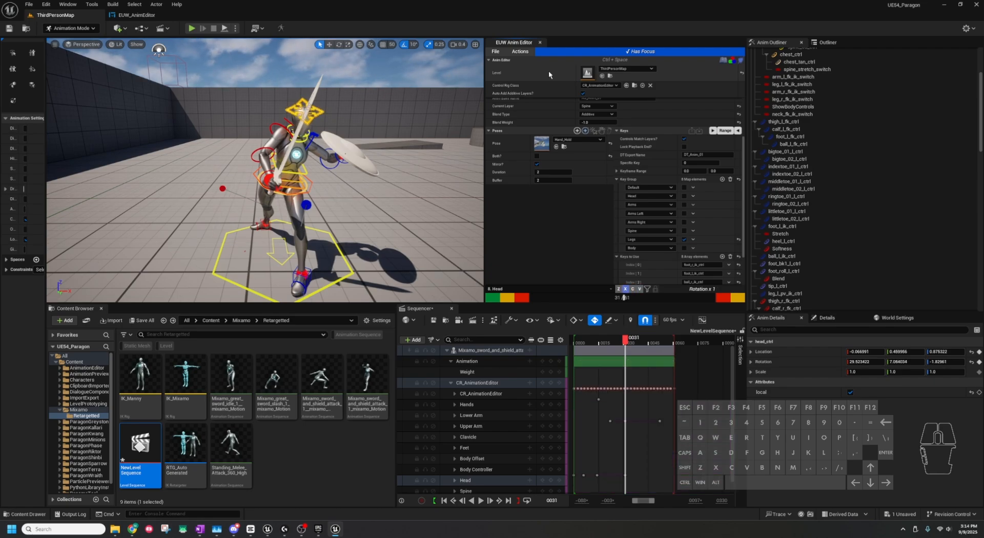
pyautogui.press('v')
pyautogui.press('f')
pyautogui.press('x')
pyautogui.scroll(20, 537, 72)
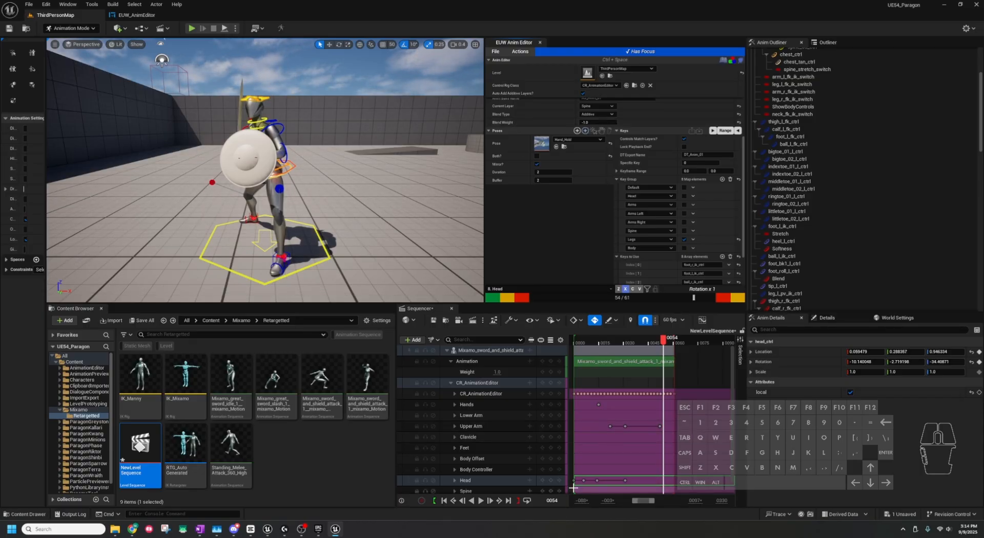
# Alternate between the start frame 0 and the end frame 61 to compare the head pose at both ends.
pyautogui.keyDown('shift'); pyautogui.scroll(12, 535, 80); pyautogui.keyUp('shift')
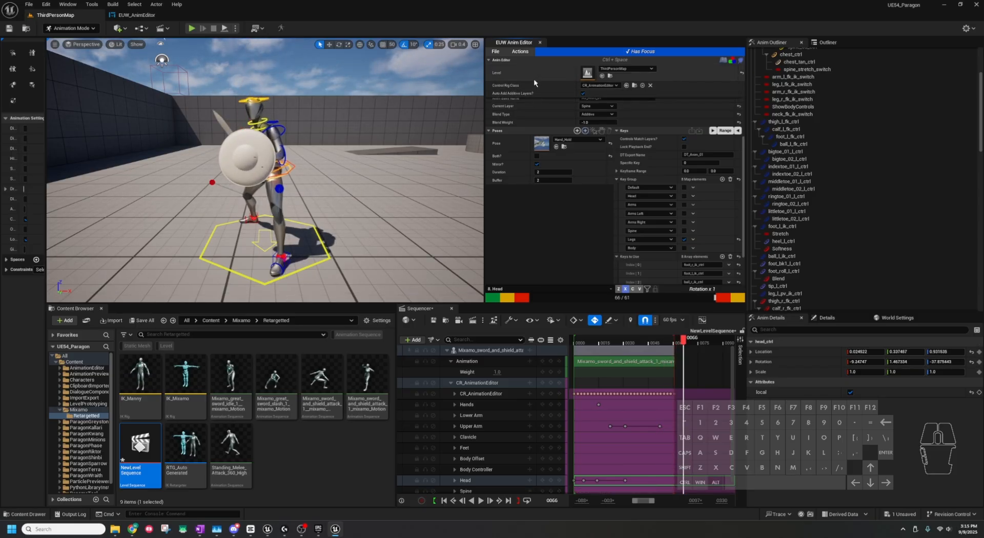
pyautogui.press('`')
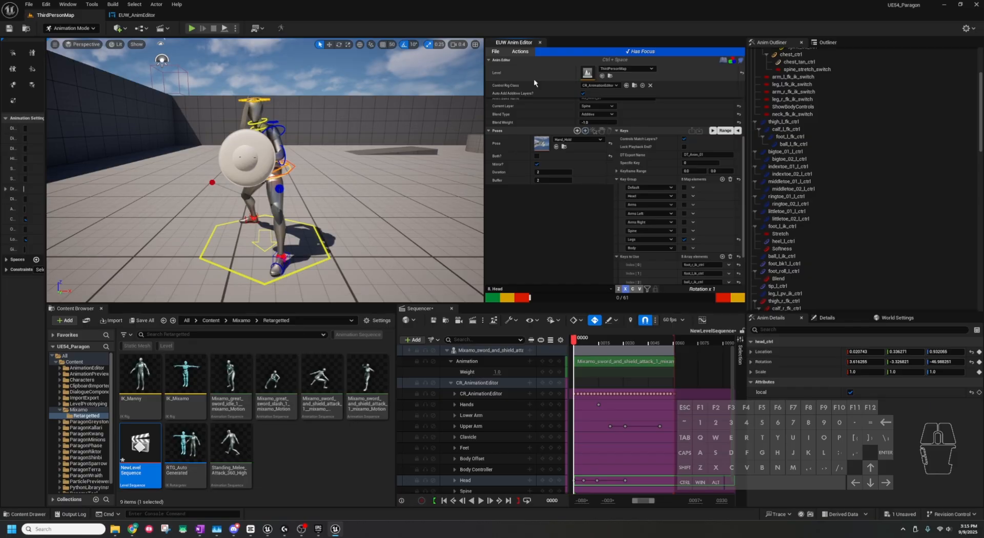
pyautogui.press('Left')
pyautogui.press('Right')
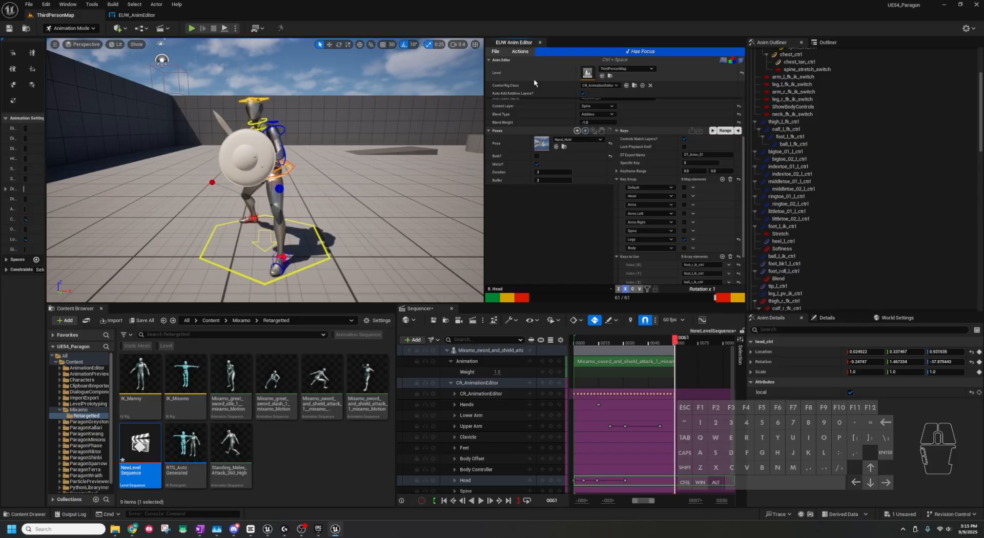
pyautogui.press('Left')
pyautogui.press('Right')
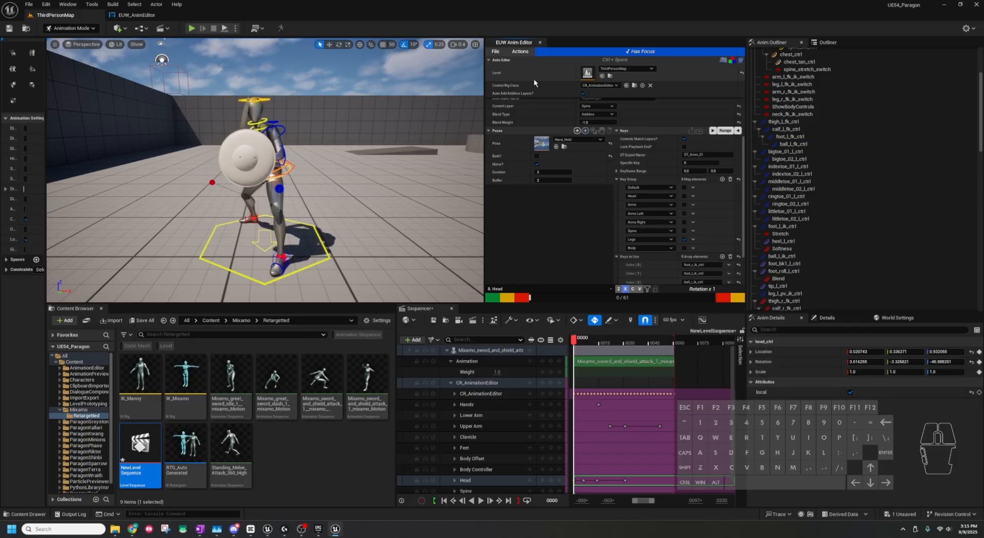
# Open the Function Typer and run the cfl function to copy the first keyframe to the end.
pyautogui.scroll(-2, 549, 206)
pyautogui.press('Right')
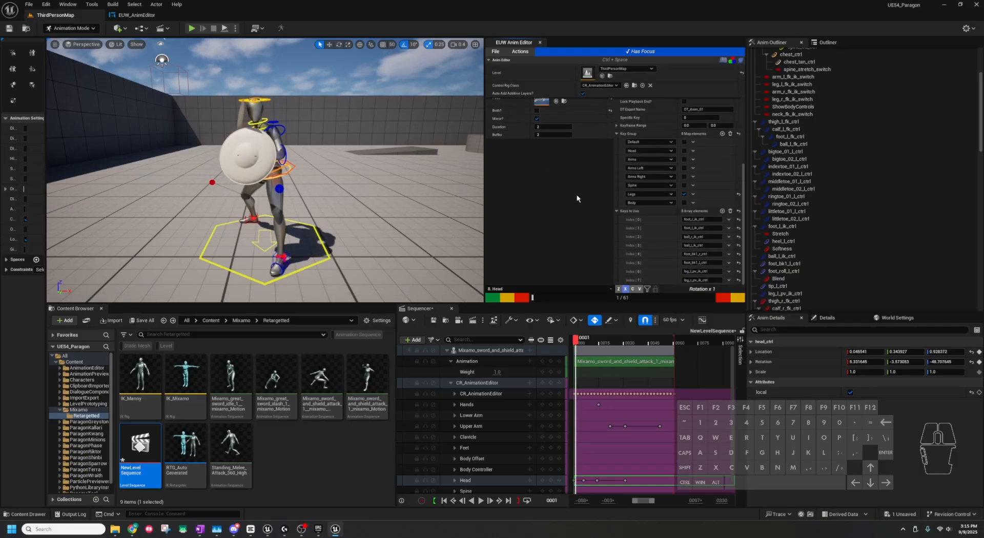
pyautogui.press('ctrl')
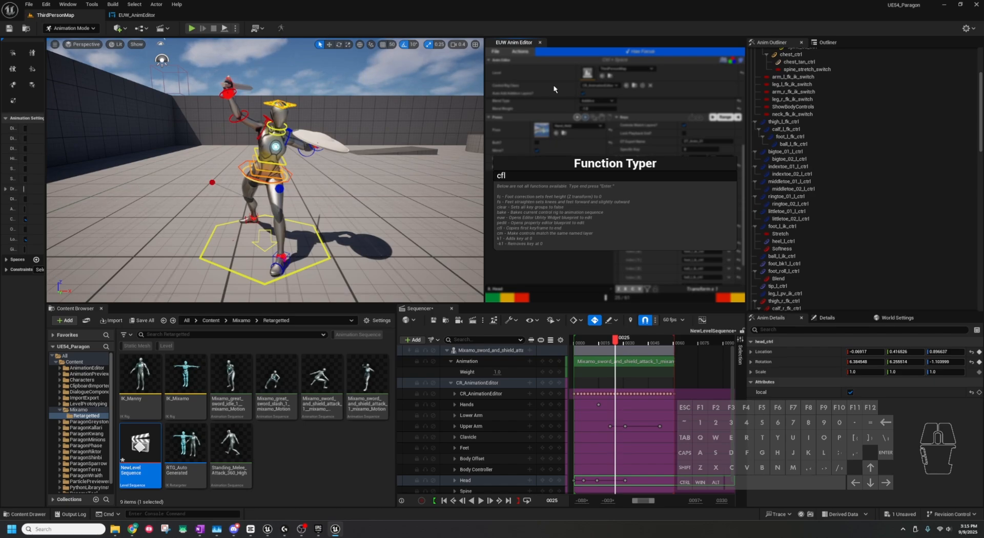
pyautogui.press('Return')
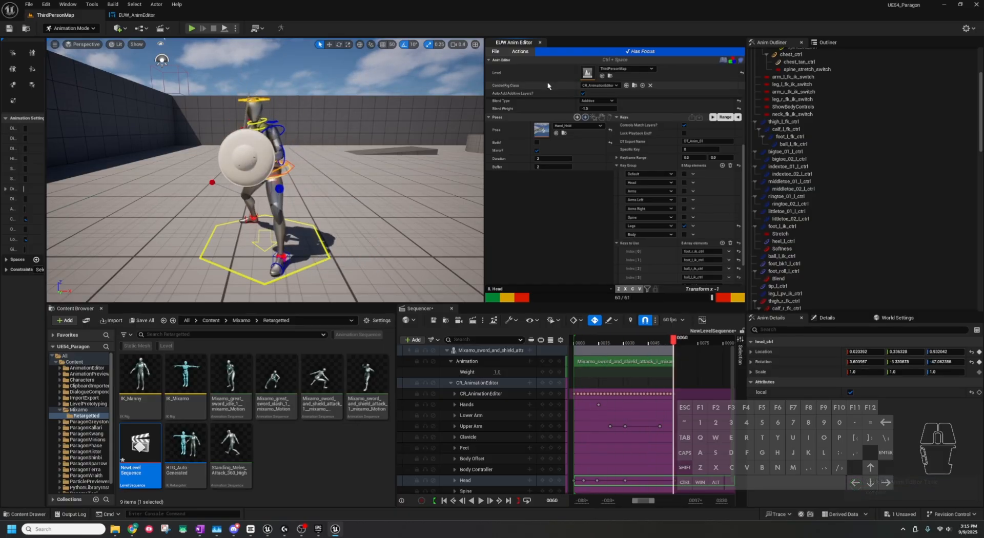
# Move to frame 42 and rotate the head control using the C and V rotation modes.
pyautogui.click(640, 347)
pyautogui.press('Right')
pyautogui.press('Right')
pyautogui.press('Right')
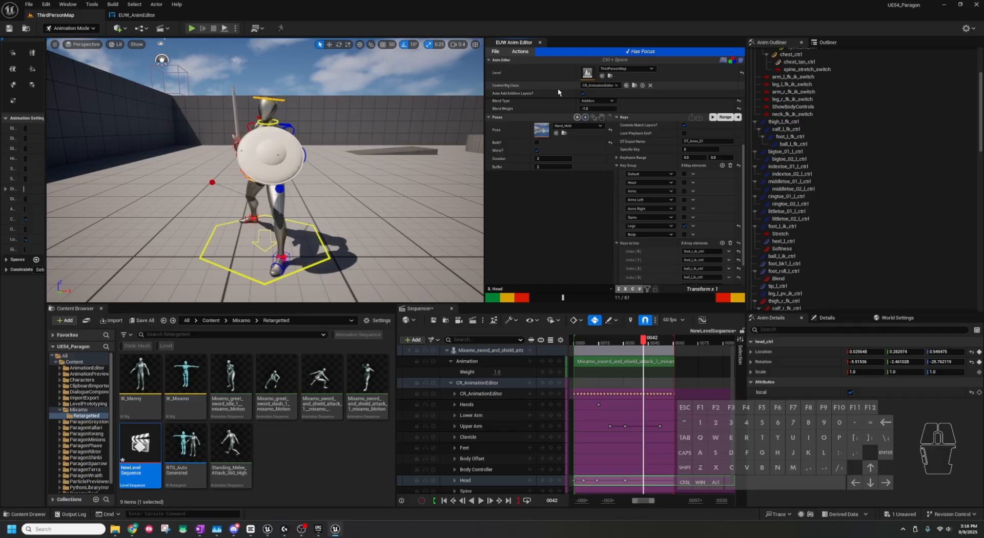
pyautogui.press('c')
pyautogui.press('v')
pyautogui.press('c')
pyautogui.scroll(-1, 558, 92)
pyautogui.press('v')
pyautogui.scroll(-2, 558, 94)
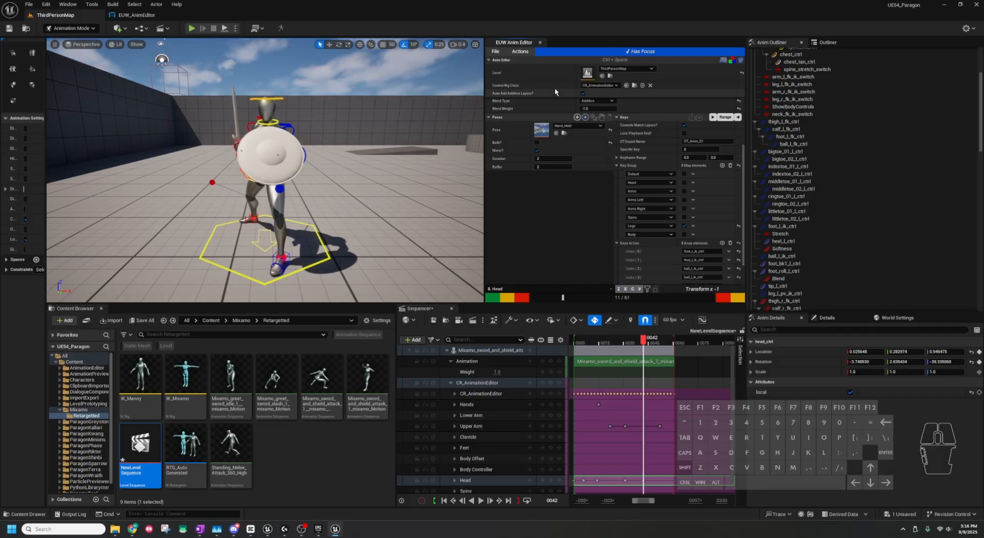
# Scrub through the frames and play back the attack to review the head motion.
pyautogui.scroll(-13, 556, 97)
pyautogui.scroll(5, 556, 97)
pyautogui.scroll(-17, 552, 77)
pyautogui.press('space')
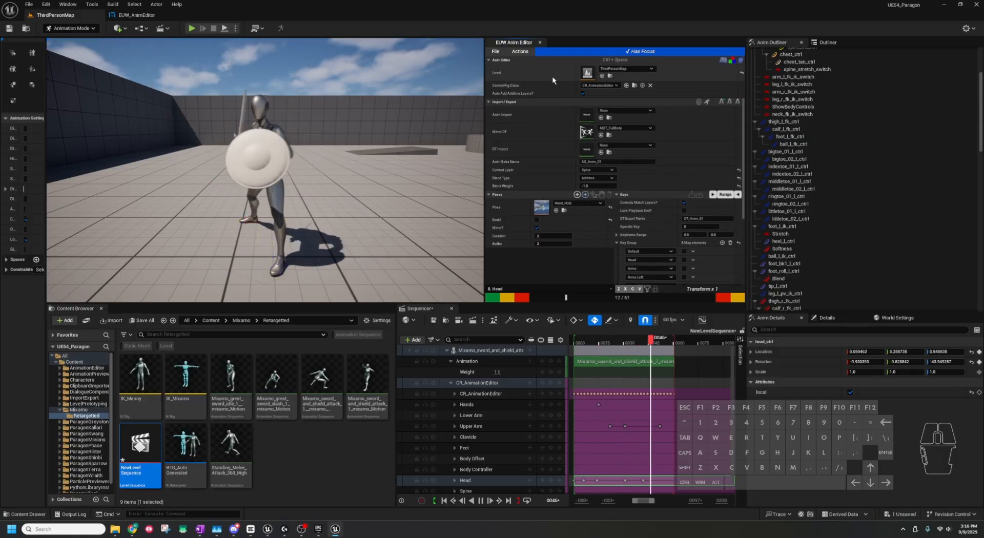
pyautogui.press('space')
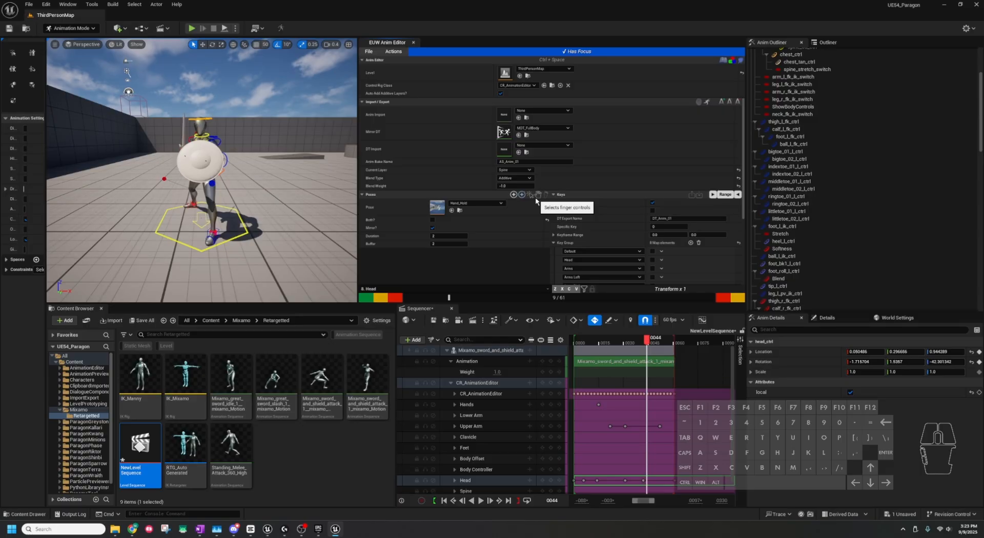
pyautogui.press('space')
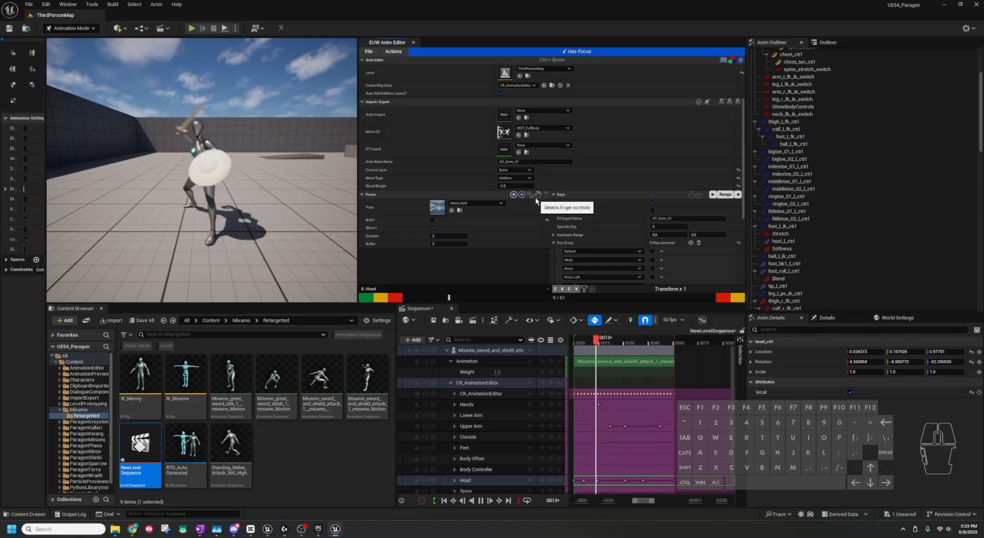
pyautogui.press('space')
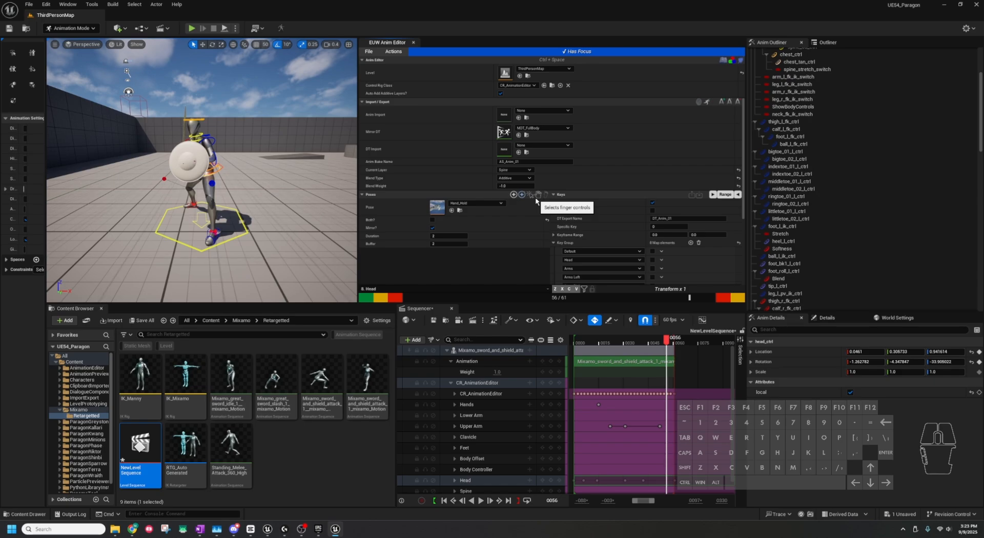
# Select the feet controls and step from the Feet layer up to the Main layer.
pyautogui.press('5')
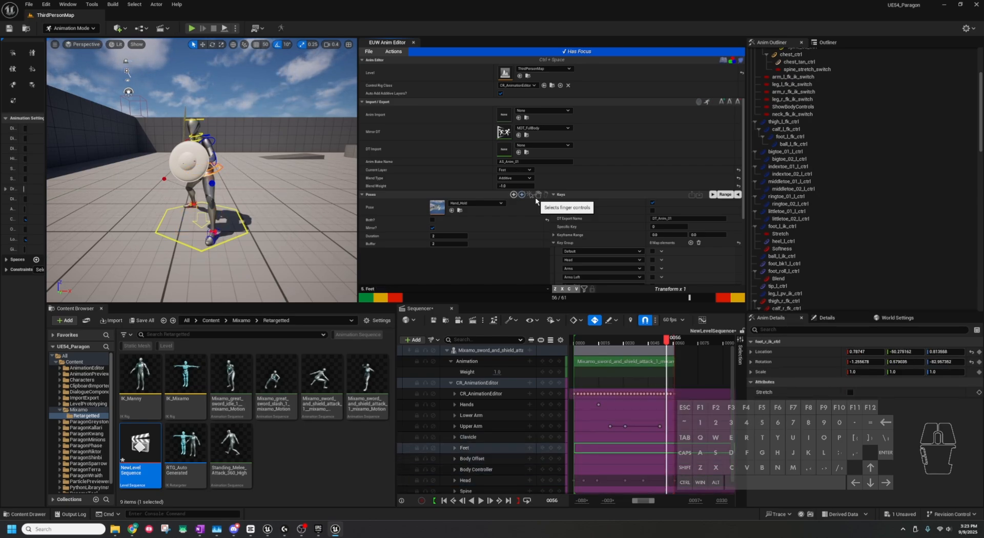
pyautogui.press('Up')
pyautogui.press('Up')
pyautogui.press('Up')
pyautogui.press('Up')
pyautogui.press('Up')
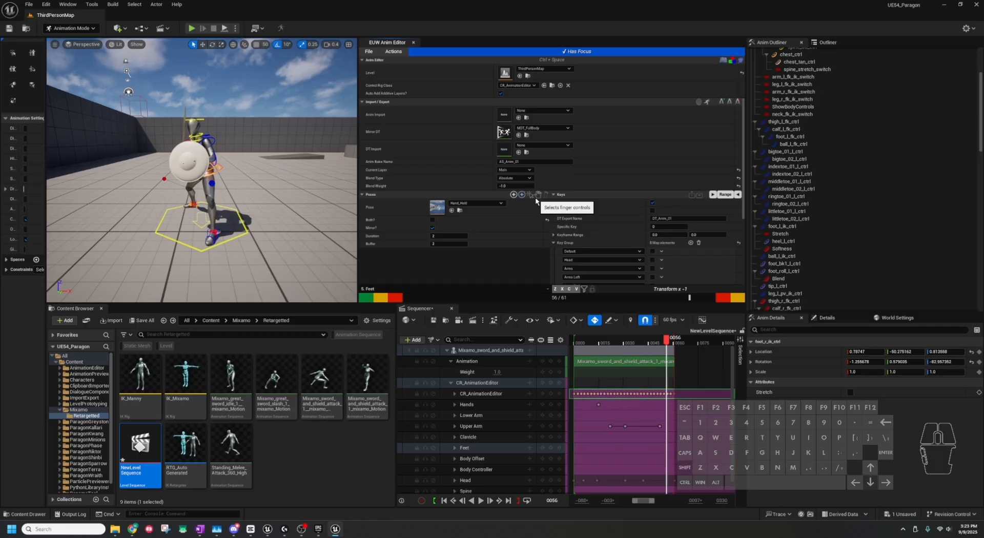
# Step down through the layers to Body Offset, and back up to the Upper Arm layer.
pyautogui.press('Down')
pyautogui.press('Down')
pyautogui.press('Down')
pyautogui.press('Down')
pyautogui.press('Down')
pyautogui.press('Down')
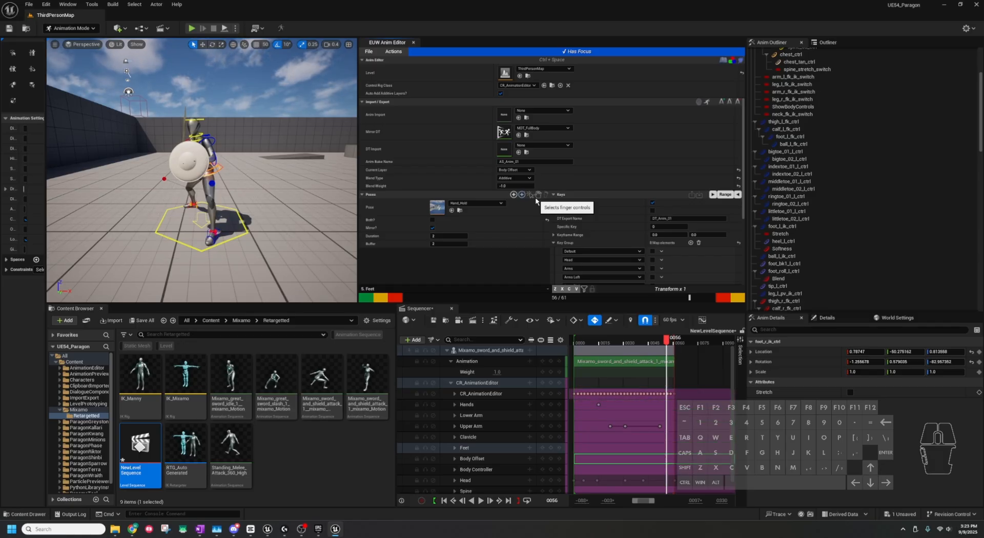
pyautogui.press('Up')
pyautogui.press('Up')
pyautogui.press('Up')
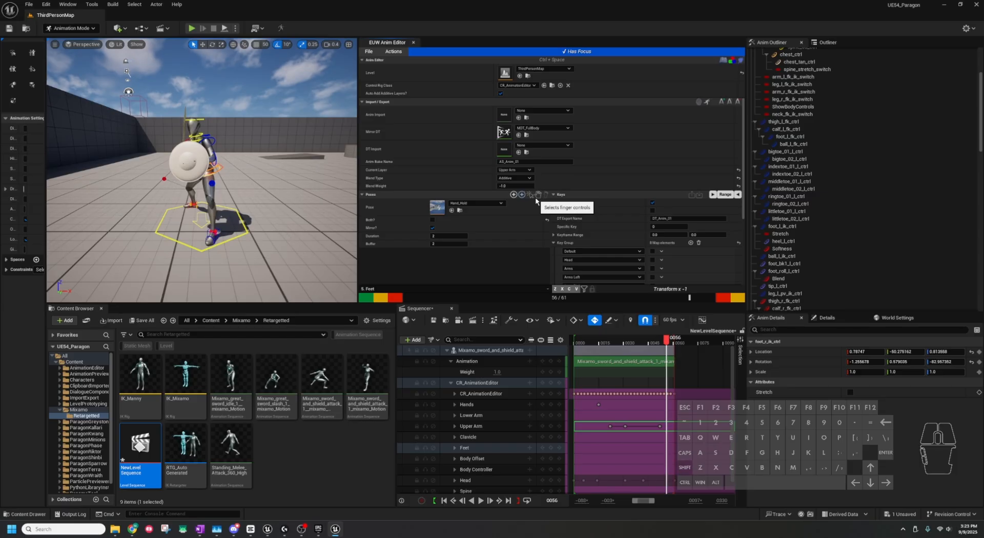
# Mute the additive layers and play the attack with the Hands layer current.
pyautogui.hotkey('shift', 'm')
pyautogui.press('Up')
pyautogui.press('Up')
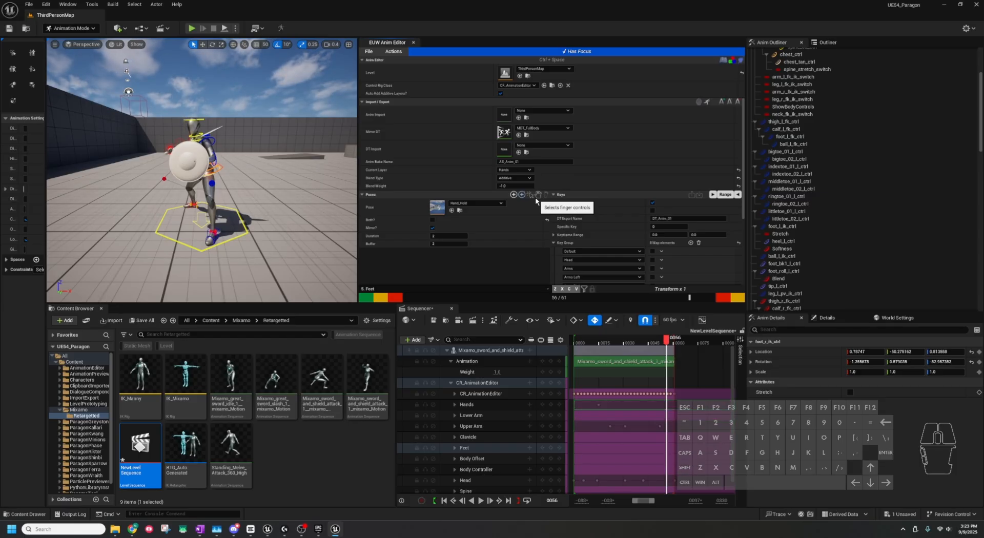
pyautogui.press('space')
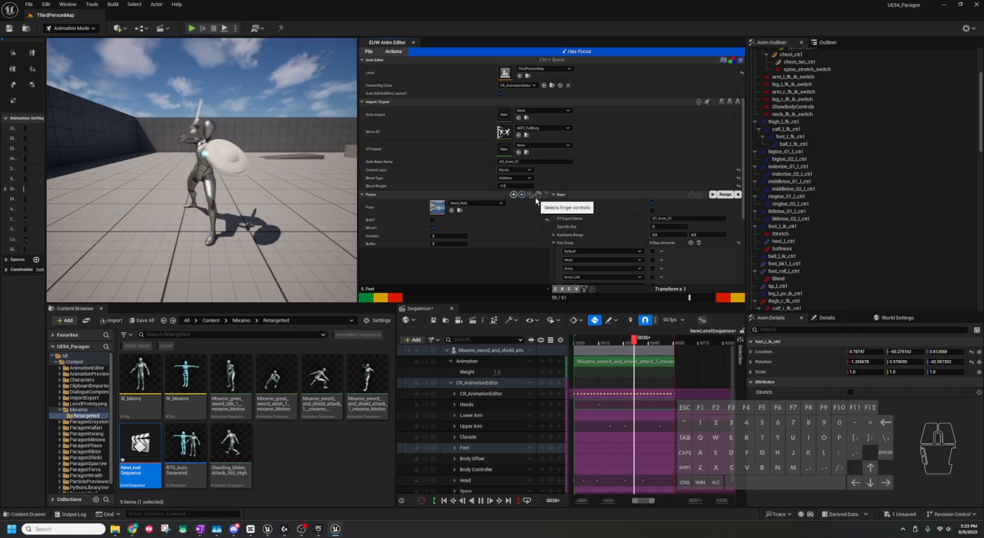
pyautogui.press('space')
# Replay the attack close up on the upper body while the additive layers are muted.
pyautogui.press('w')
pyautogui.moveTo(311, 222)
pyautogui.mouseDown(button='right')
pyautogui.moveTo(333, 222)
pyautogui.moveTo(302, 221)
pyautogui.mouseUp(button='right')
pyautogui.press('d')
pyautogui.press('w')
pyautogui.press('s')
pyautogui.press('space')
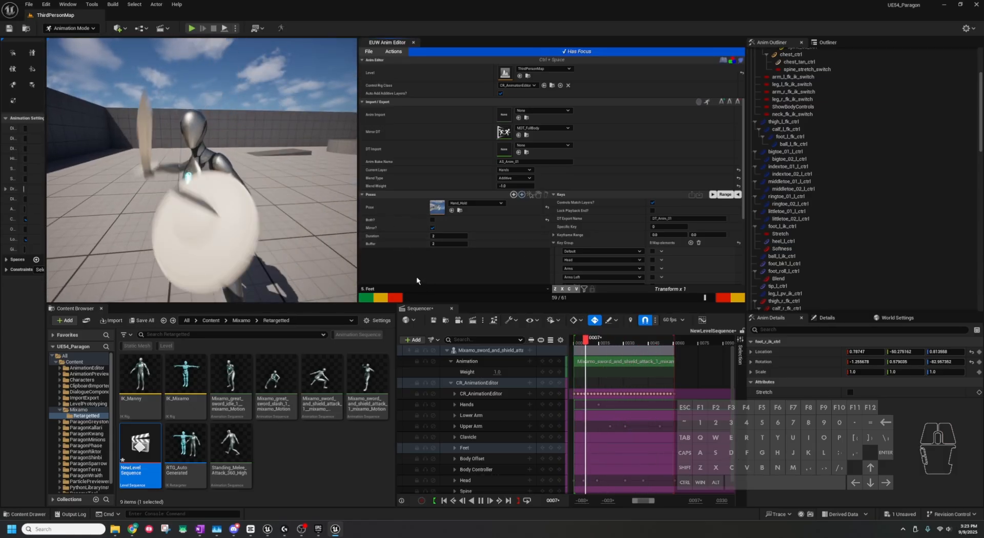
pyautogui.press('space')
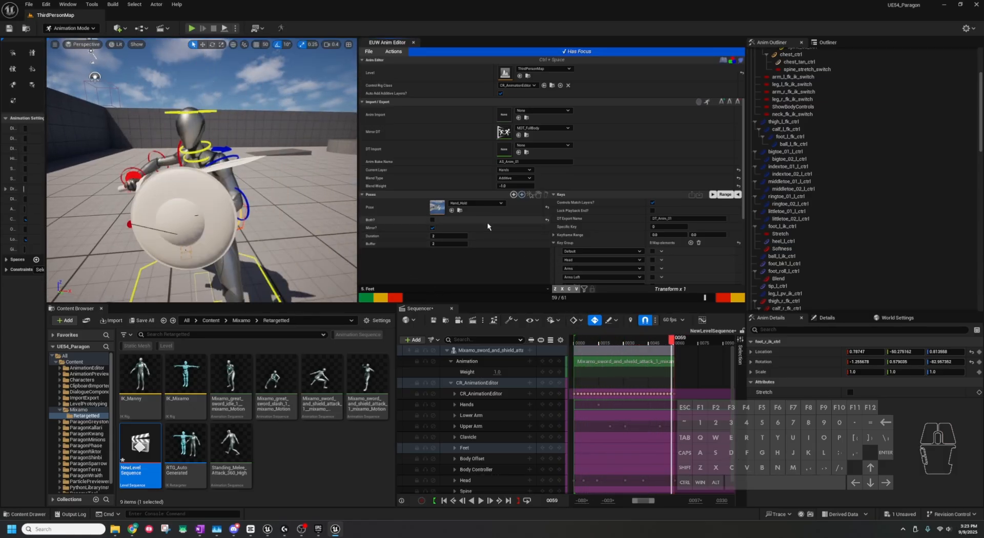
# Step through the layers from Hands to Body Offset and turn the muted additive layers back on.
pyautogui.hotkey('shift', 'Down')
pyautogui.hotkey('shift', 'Down')
pyautogui.hotkey('shift', 'Up')
pyautogui.hotkey('shift', 'Up')
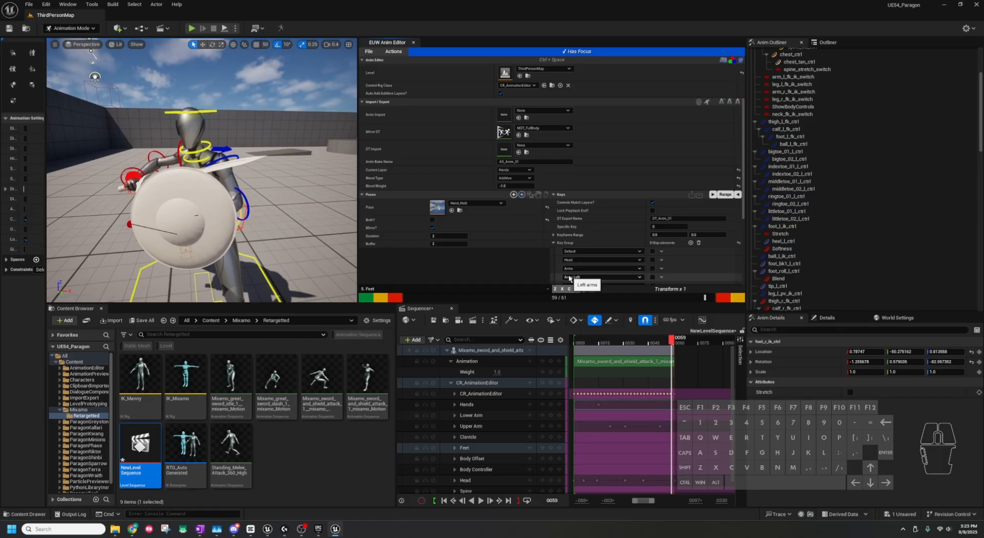
pyautogui.hotkey('shift', 'Down')
pyautogui.hotkey('shift', 'Down')
pyautogui.hotkey('shift', 'Right')
pyautogui.hotkey('shift', 'Down')
pyautogui.hotkey('shift', 'Down')
pyautogui.hotkey('shift', 'Down')
pyautogui.hotkey('shift', 'Down')
pyautogui.hotkey('shift', 'Down')
pyautogui.hotkey('shift', 'Down')
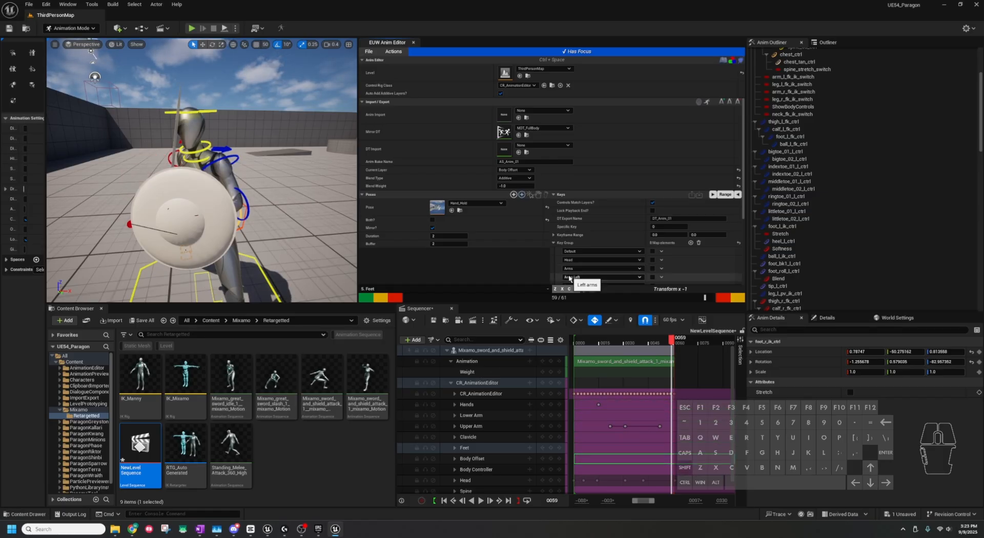
pyautogui.hotkey('shift', 'Up')
pyautogui.hotkey('shift', 'Right')
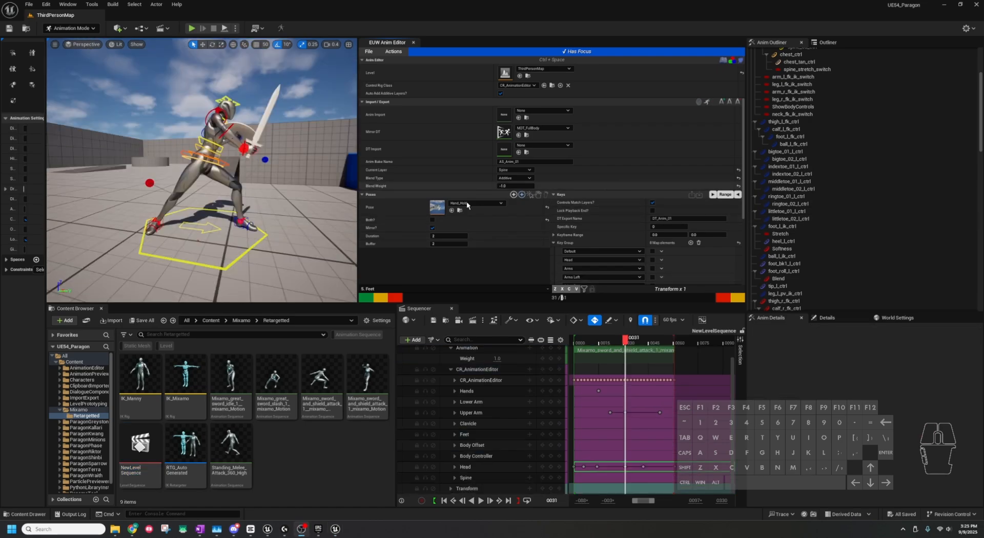
# Scrub through the swing and stop at frame 28, viewing the character's stance from the front.
pyautogui.press('d')
pyautogui.moveTo(225, 202); pyautogui.dragTo(77, 202, button='right')
pyautogui.press('s')
pyautogui.scroll(-6, 450, 97)
pyautogui.scroll(7, 451, 82)
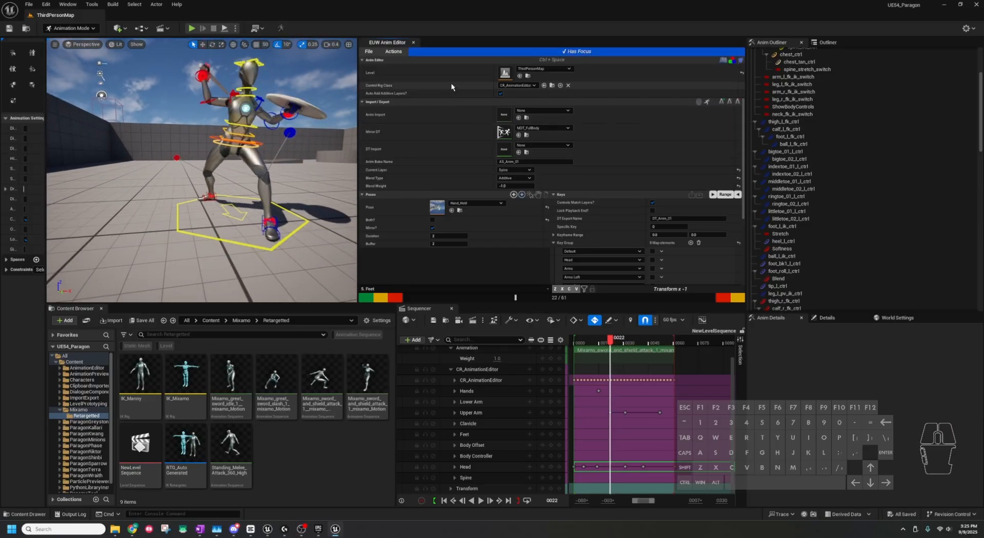
pyautogui.scroll(-3, 450, 74)
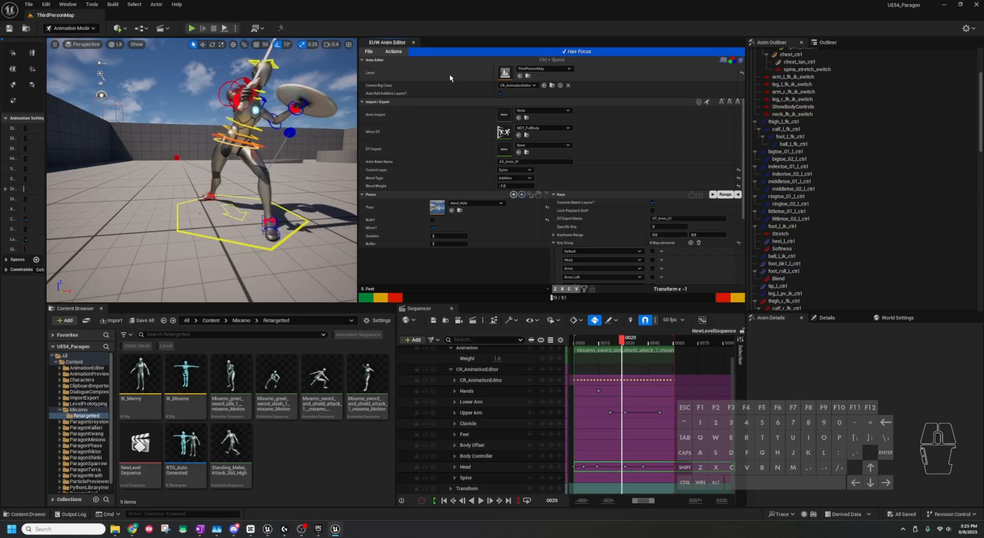
pyautogui.scroll(-6, 442, 71)
pyautogui.scroll(5, 441, 71)
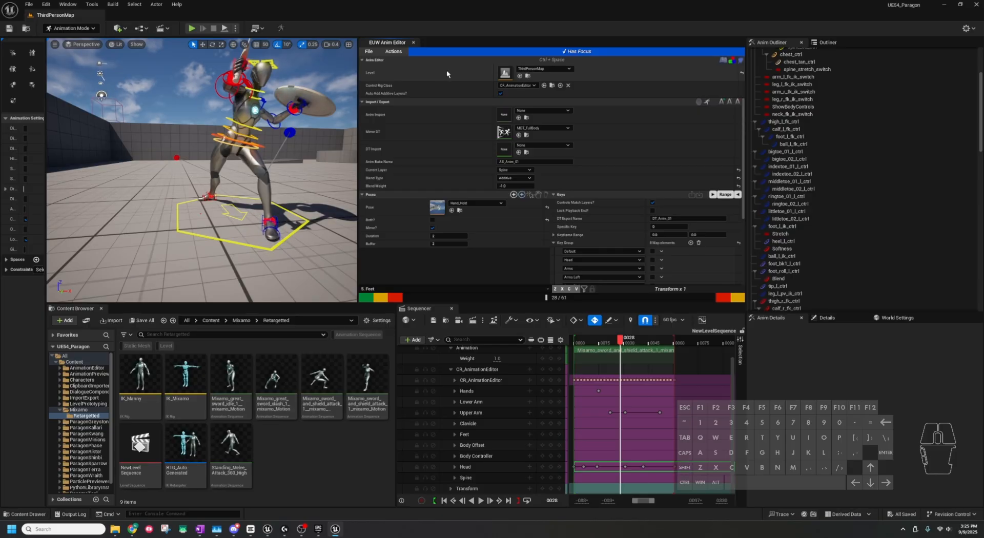
# Select the body control at frame 28 and shift its Y location to about -3.12 on the Body Controller layer.
pyautogui.press('7')
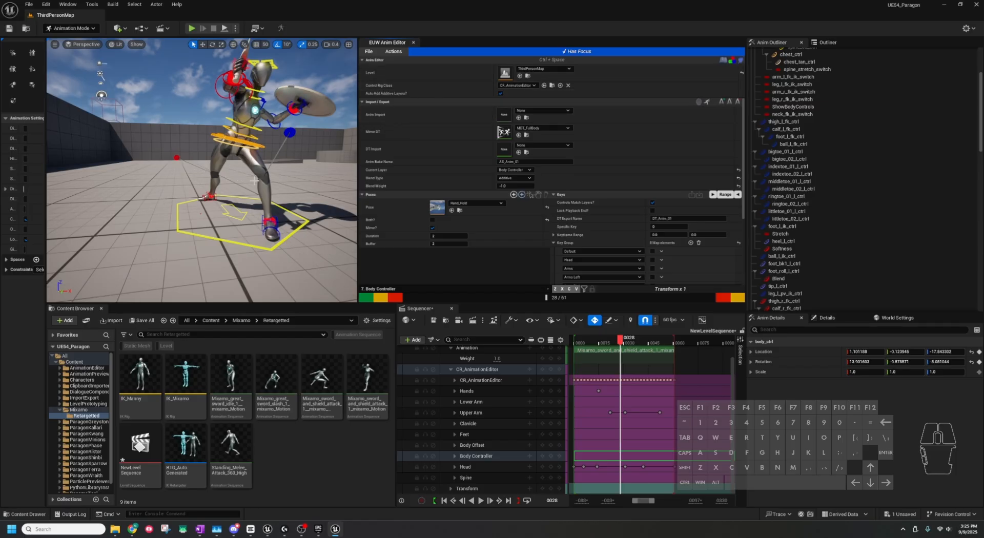
pyautogui.press('a')
pyautogui.moveTo(256, 164); pyautogui.dragTo(338, 179, button='right')
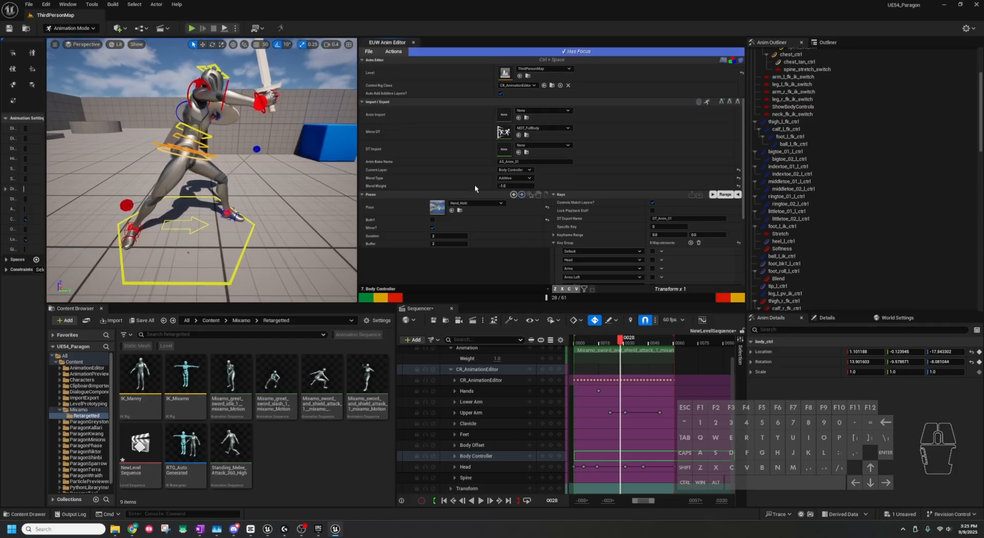
pyautogui.hotkey('ctrl', 'space')
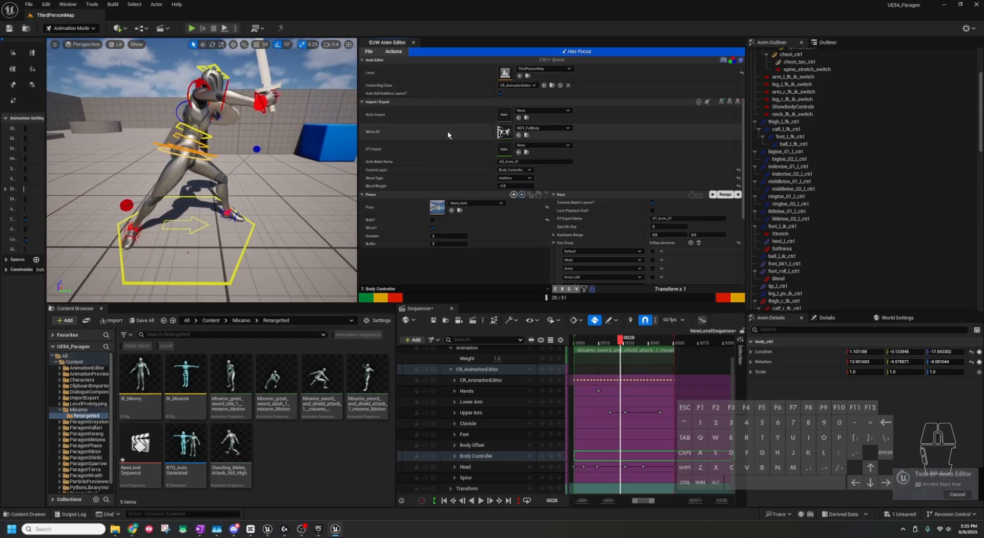
pyautogui.press('w')
pyautogui.press('w')
pyautogui.press('a')
pyautogui.moveTo(283, 163)
pyautogui.mouseDown(button='right')
pyautogui.moveTo(384, 168)
pyautogui.moveTo(287, 154)
pyautogui.moveTo(291, 166)
pyautogui.mouseUp(button='right')
pyautogui.press('s')
pyautogui.press('s')
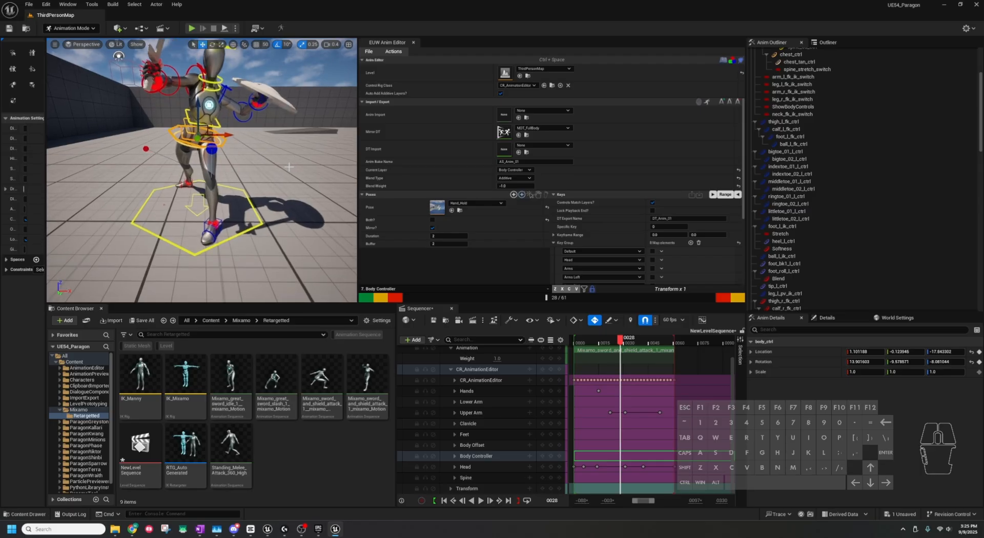
pyautogui.click(435, 125)
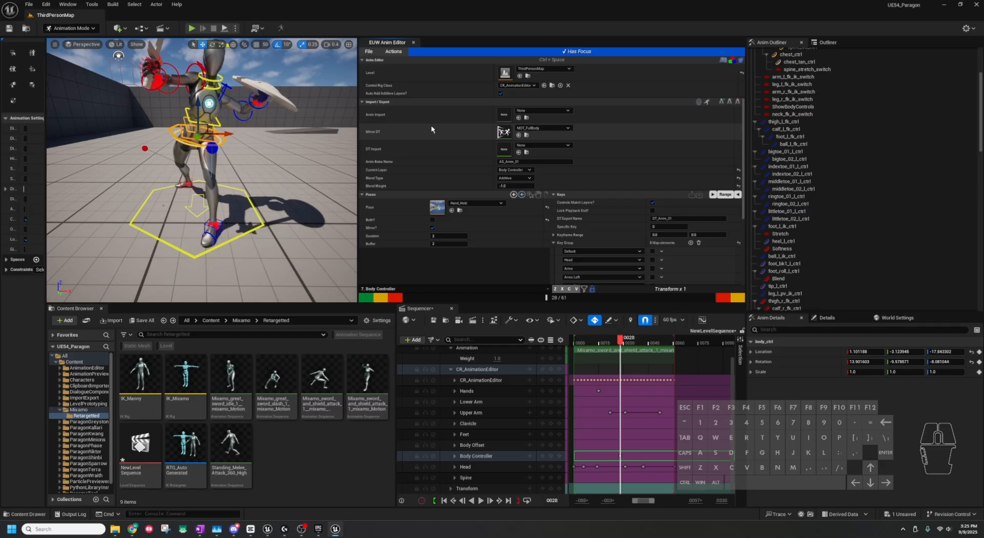
# Shift the body control's Y location at frame 28 further to about -7.12 and play back the attack.
pyautogui.press('space')
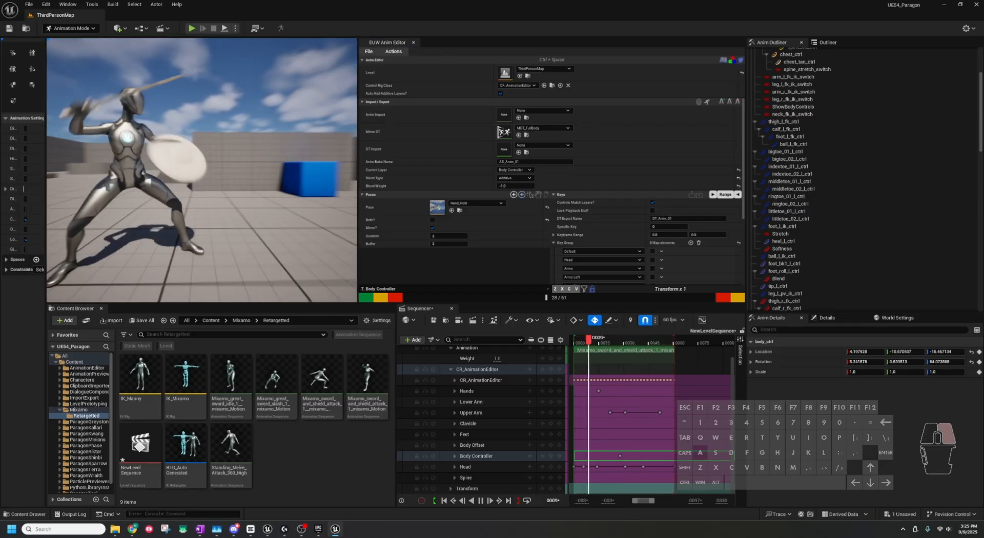
pyautogui.click(449, 85)
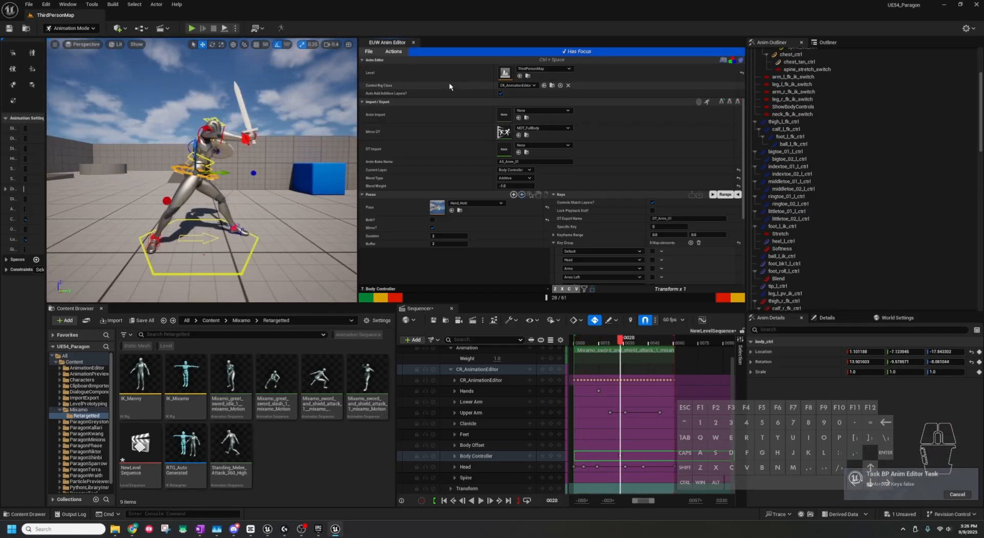
pyautogui.press('space')
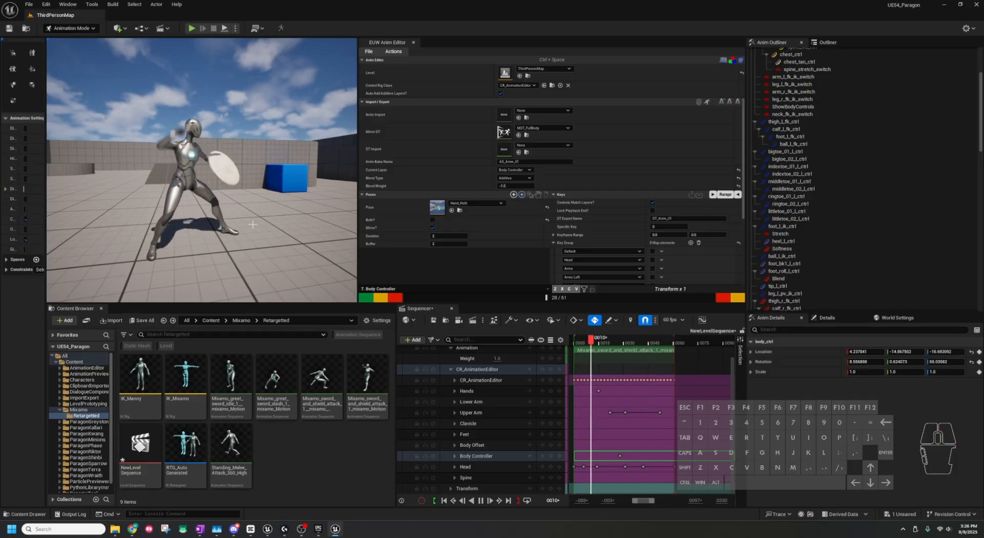
pyautogui.press('a')
pyautogui.moveTo(258, 228); pyautogui.dragTo(310, 228, button='right')
pyautogui.hotkey('ctrl', 'space')
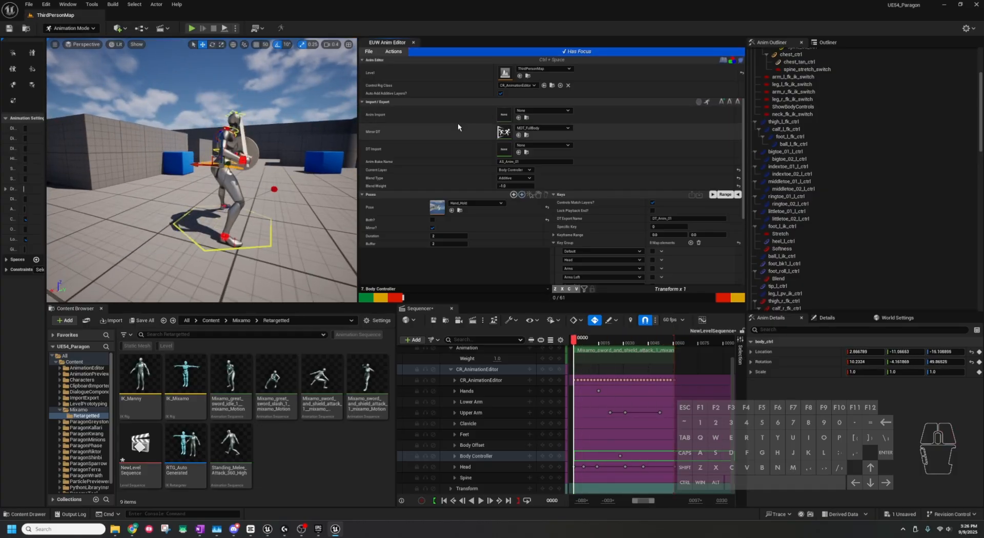
# Examine the starting stance at frame 0 from several angles, focusing on the legs and feet.
pyautogui.press('a')
pyautogui.moveTo(234, 219); pyautogui.dragTo(217, 193, button='right')
pyautogui.press('d')
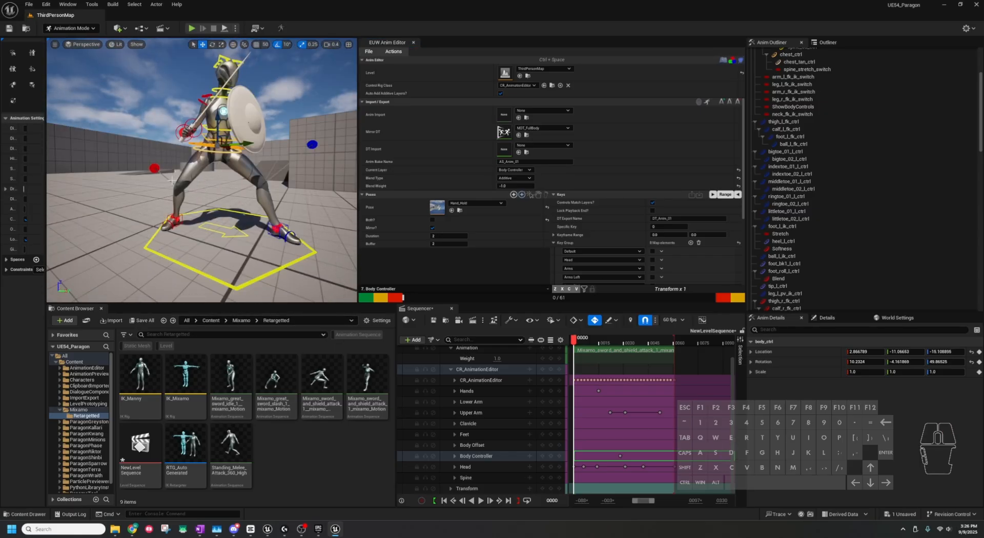
pyautogui.press('s')
pyautogui.moveTo(217, 197); pyautogui.dragTo(201, 224, button='right')
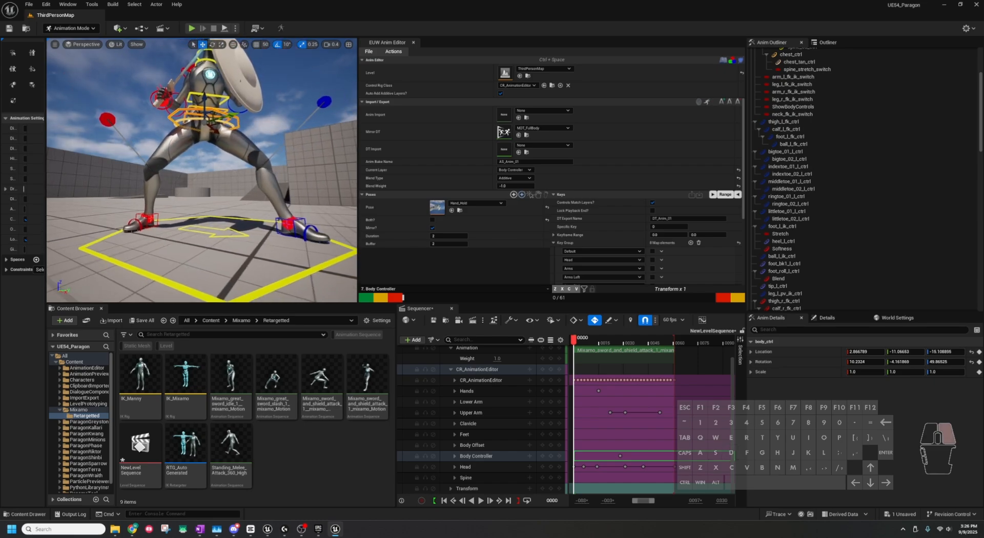
pyautogui.hotkey('ctrl', 'space')
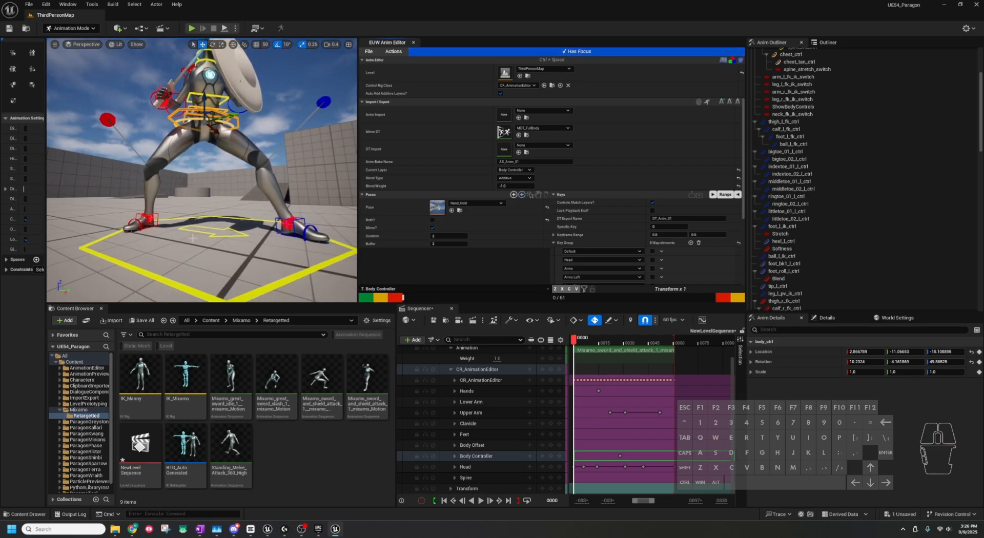
pyautogui.moveTo(225, 176); pyautogui.dragTo(223, 192, button='right')
pyautogui.press('s')
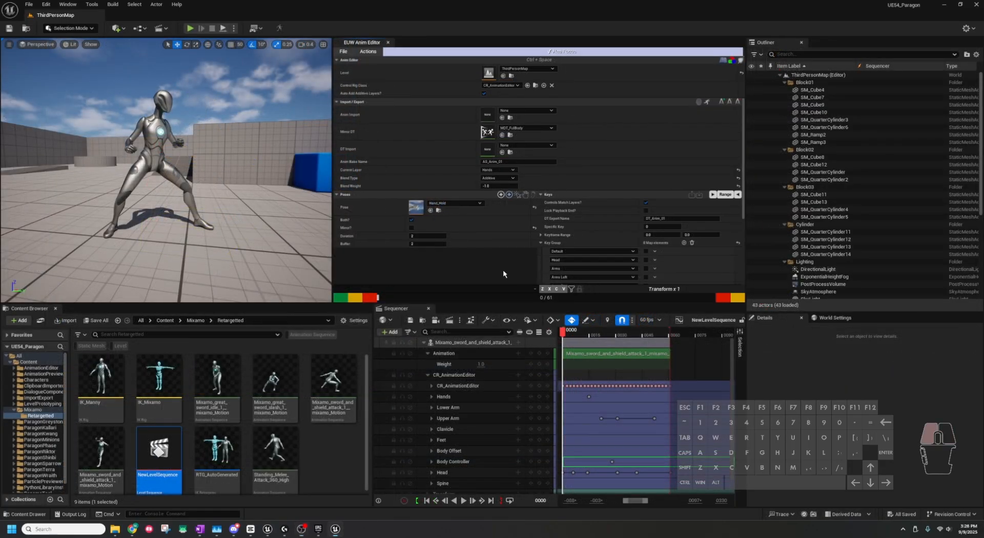
# Give the Anim Editor focus, then expand the Key Group list and collapse it again.
pyautogui.click(503, 270)
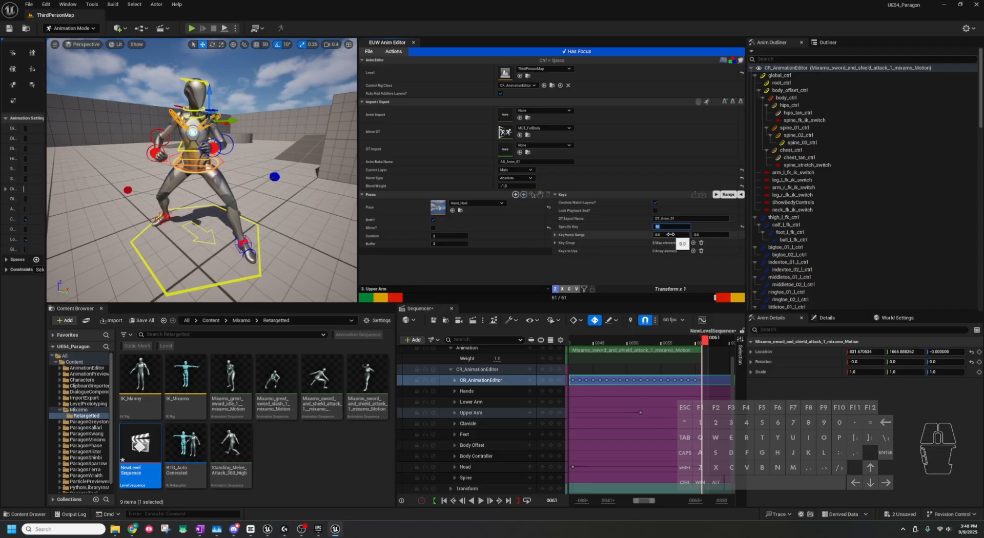
pyautogui.click(617, 244)
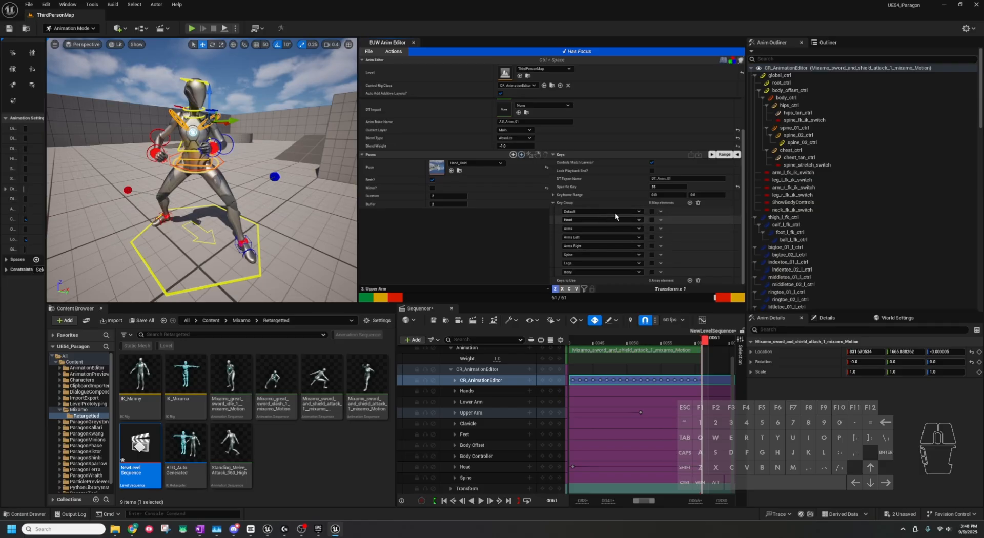
pyautogui.click(559, 202)
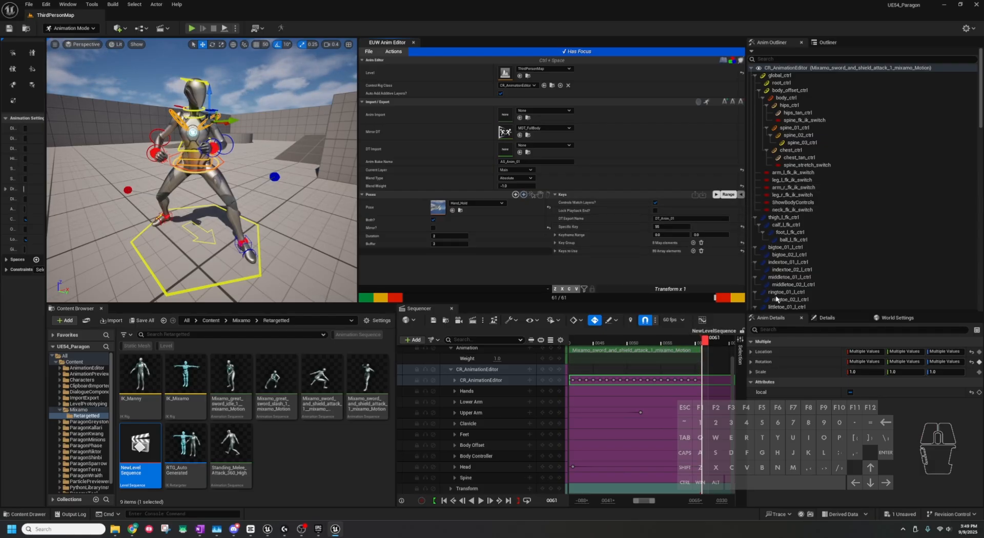
# Scrub back before the final frame and play the ending to check the transition into the end pose.
pyautogui.moveTo(668, 344); pyautogui.dragTo(599, 345)
pyautogui.press('space')
pyautogui.press('space')
pyautogui.press('space')
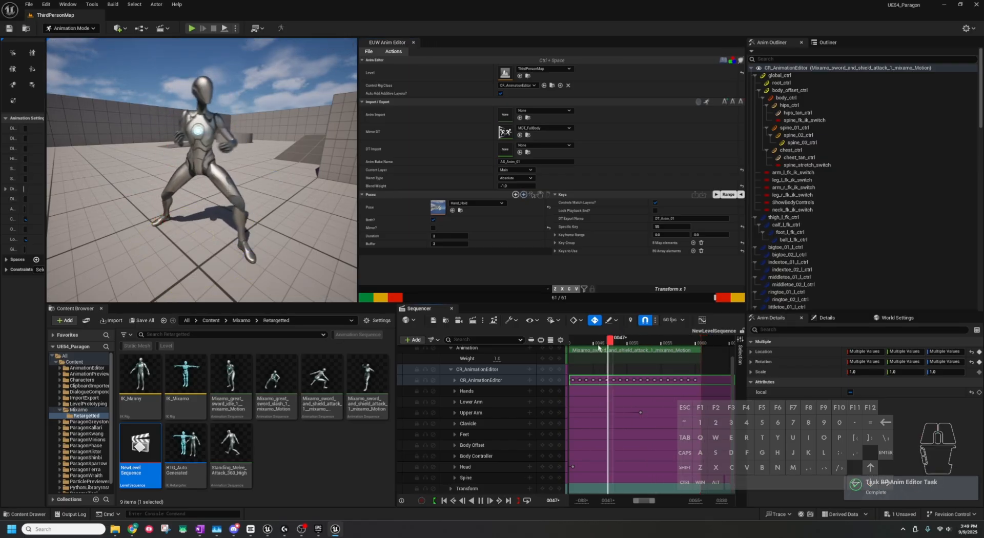
# Stop the playback and step around frame 55 to check the move into the ending stance.
pyautogui.press('space')
pyautogui.moveTo(665, 345); pyautogui.dragTo(664, 344)
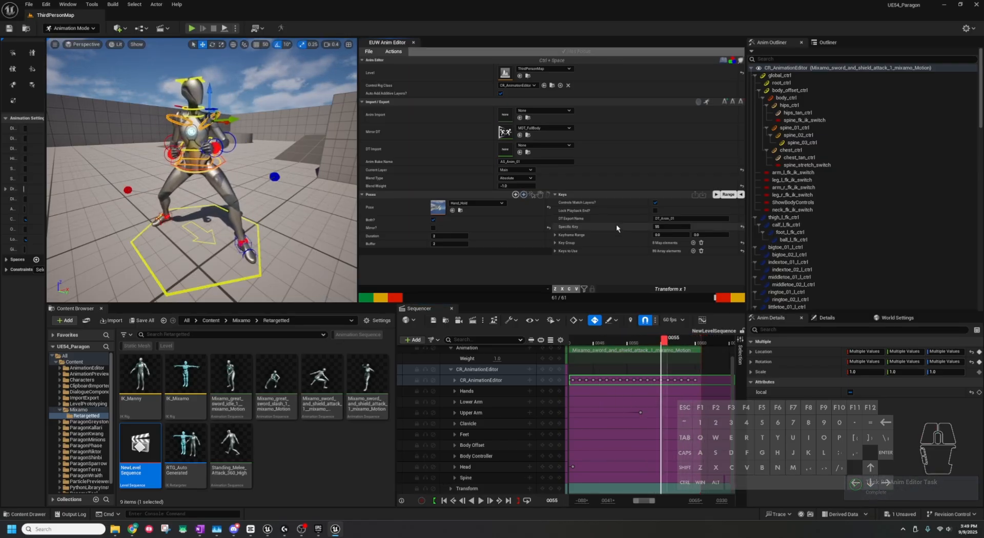
pyautogui.press('Left')
pyautogui.press('Left')
pyautogui.press('Right')
pyautogui.press('Right')
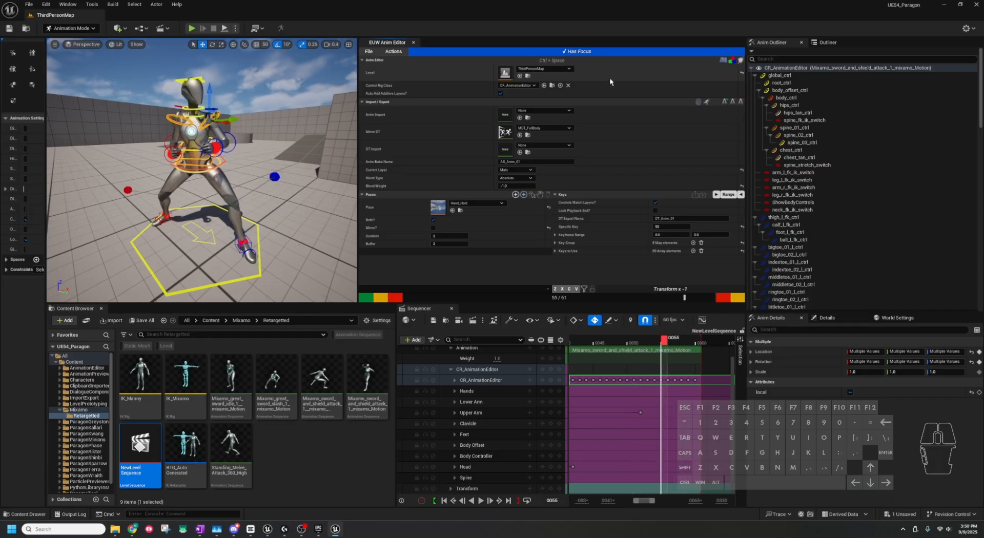
# Go to frame 61 and run the cfl function to copy the Main layer's first keyframe to the end.
pyautogui.press('Right')
pyautogui.press('Right')
pyautogui.press('Right')
pyautogui.press('Right')
pyautogui.press('Right')
pyautogui.press('Right')
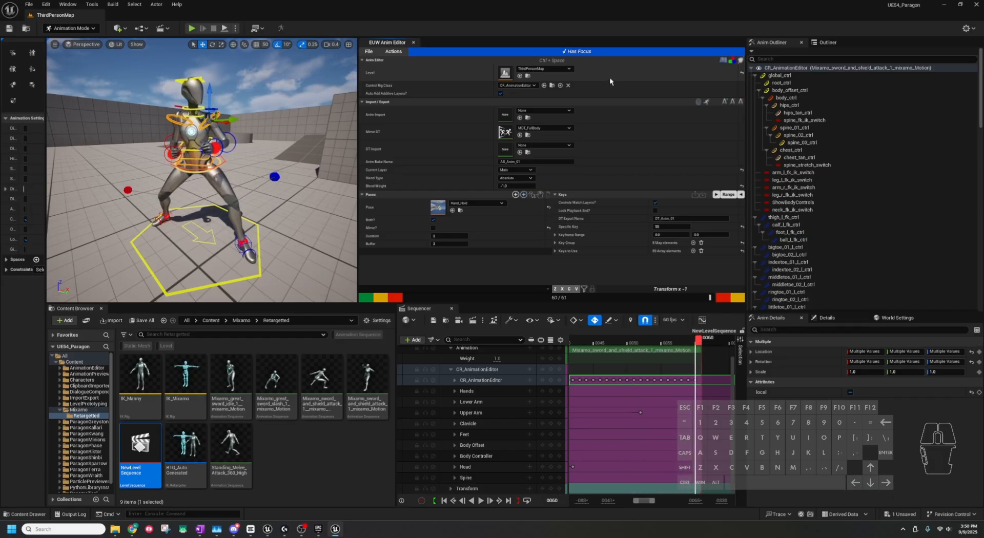
pyautogui.hotkey('ctrl', 'space')
pyautogui.write('cfl')
pyautogui.press('Return')
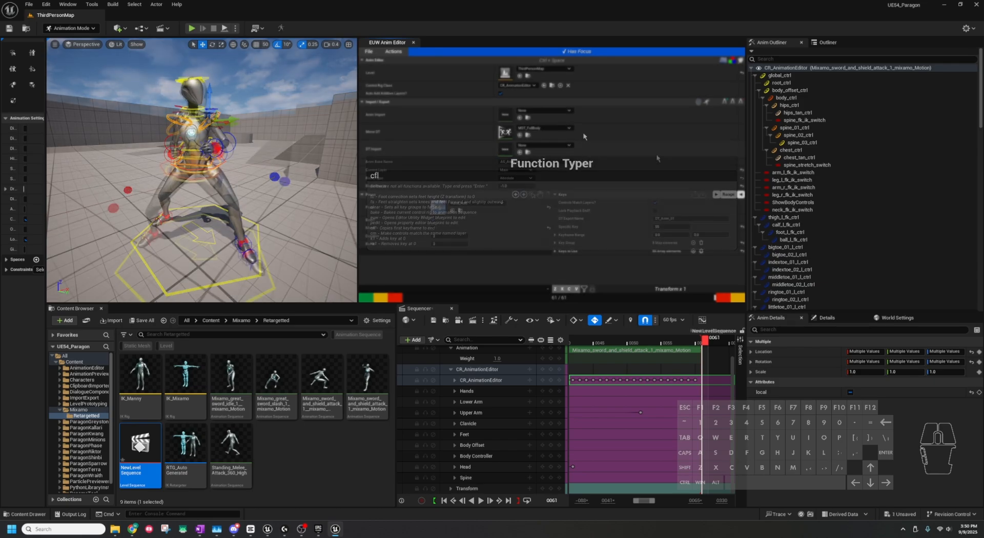
# Switch to the Upper Arm layer and copy its first keyframe to the last frame through the Function Typer.
pyautogui.press('w')
pyautogui.moveTo(287, 146)
pyautogui.mouseDown(button='right')
pyautogui.moveTo(333, 146)
pyautogui.moveTo(280, 154)
pyautogui.mouseUp(button='right')
pyautogui.press('d')
pyautogui.press('s')
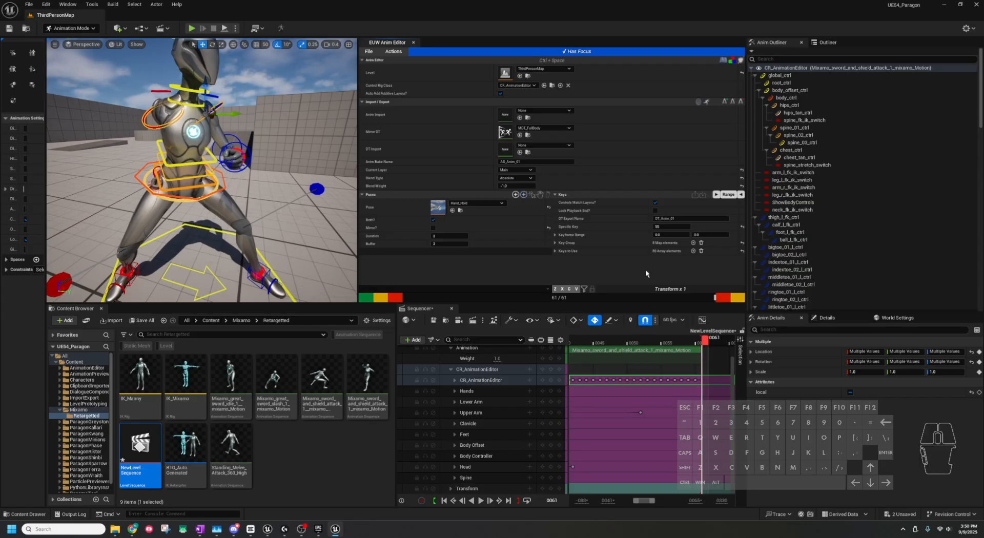
pyautogui.keyDown('shift'); pyautogui.scroll(-3, 645, 273); pyautogui.keyUp('shift')
pyautogui.hotkey('ctrl', 'space')
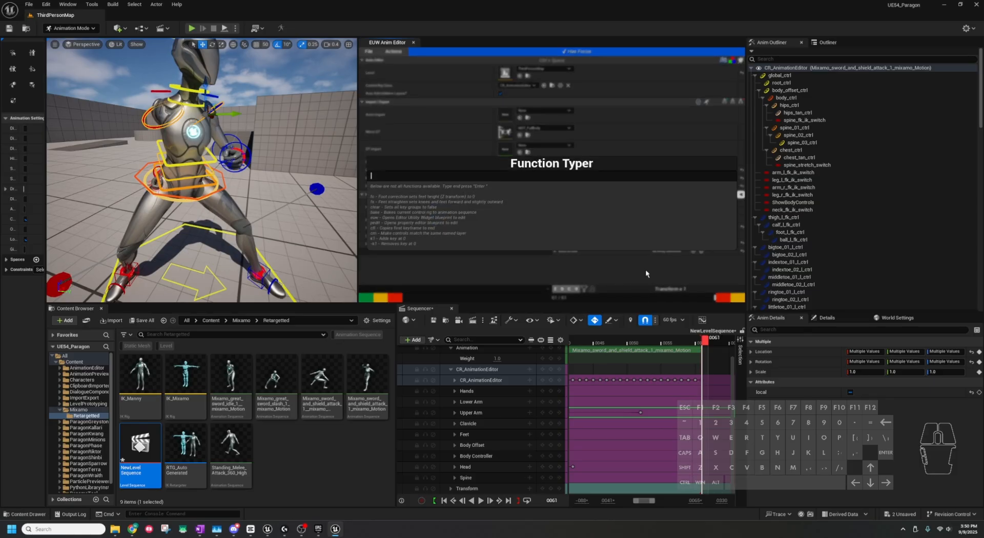
pyautogui.press('Return')
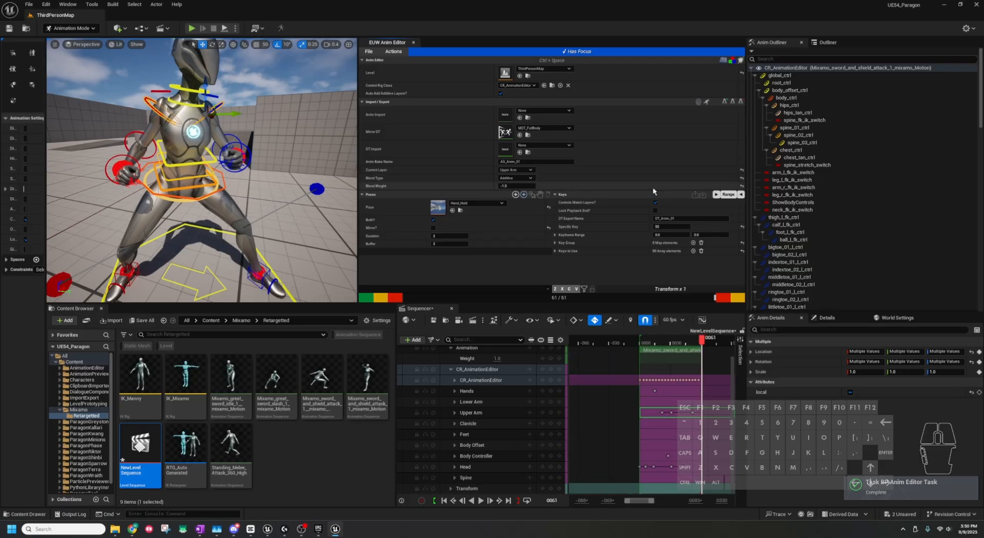
# Select the Head group at frame 0, copy its first keyframe to the end with cfl, and play back the attack.
pyautogui.press('Up')
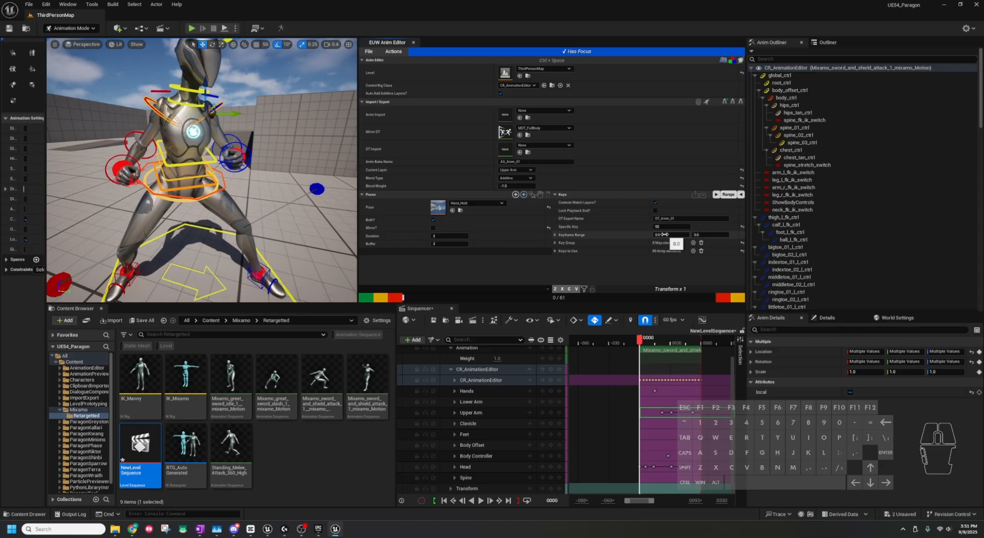
pyautogui.press('8')
pyautogui.hotkey('ctrl', 'space')
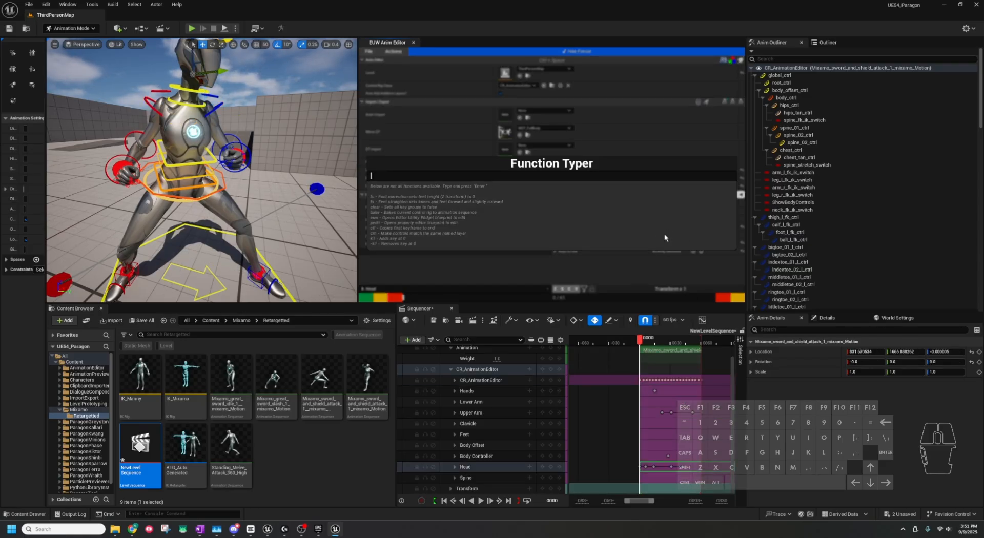
pyautogui.write('cfl')
pyautogui.press('Return')
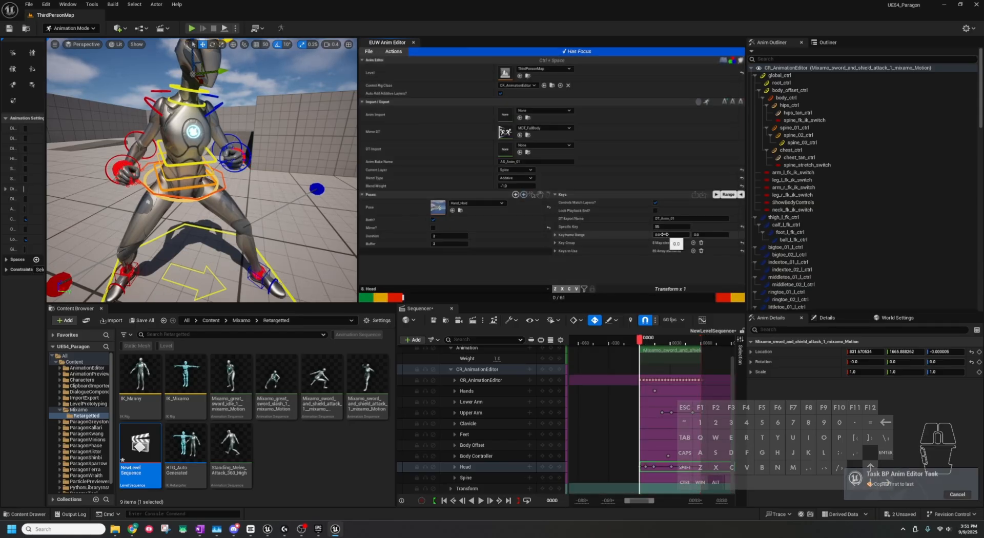
pyautogui.press('space')
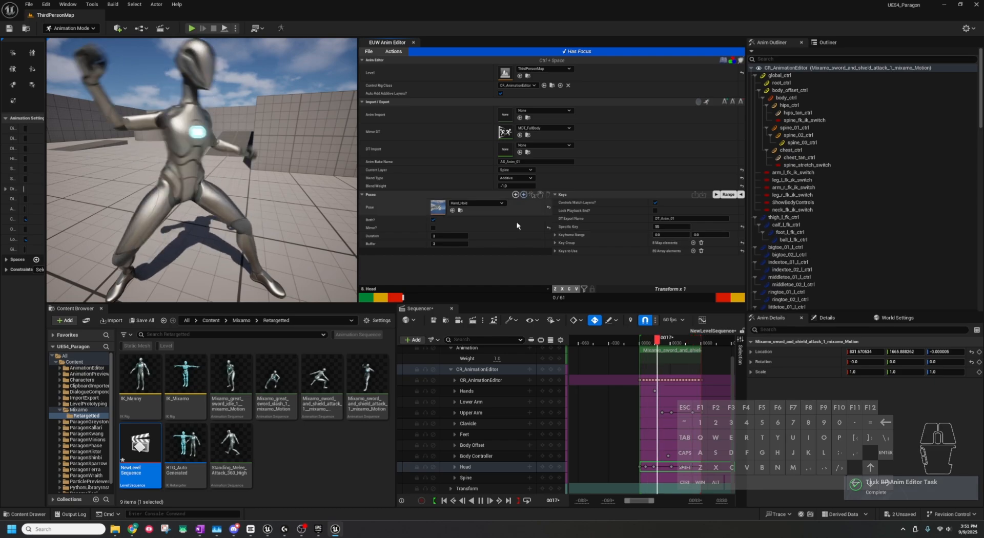
pyautogui.moveTo(348, 226); pyautogui.dragTo(348, 226, button='right')
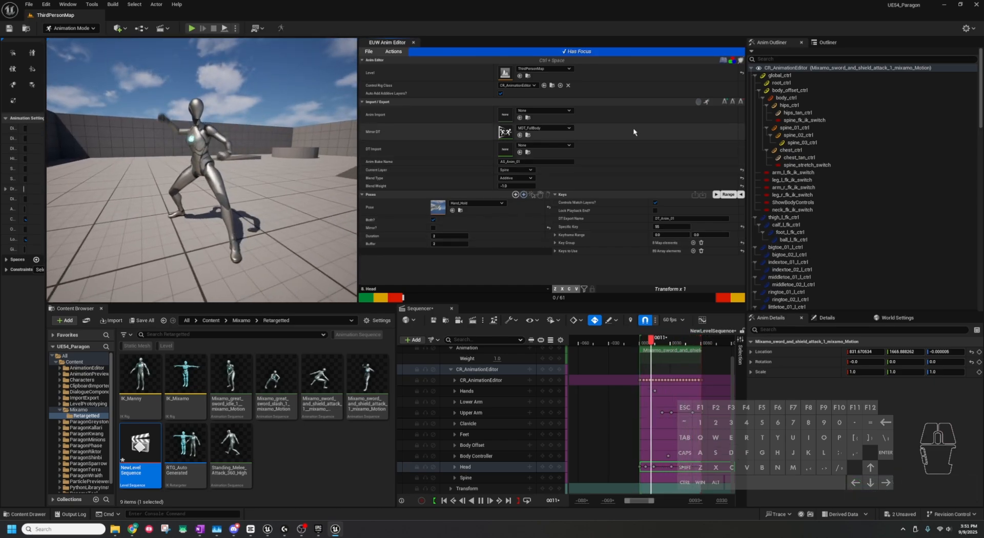
pyautogui.press('space')
# Equip the character with the sword and shield through the Function Typer.
pyautogui.hotkey('ctrl', 'space')
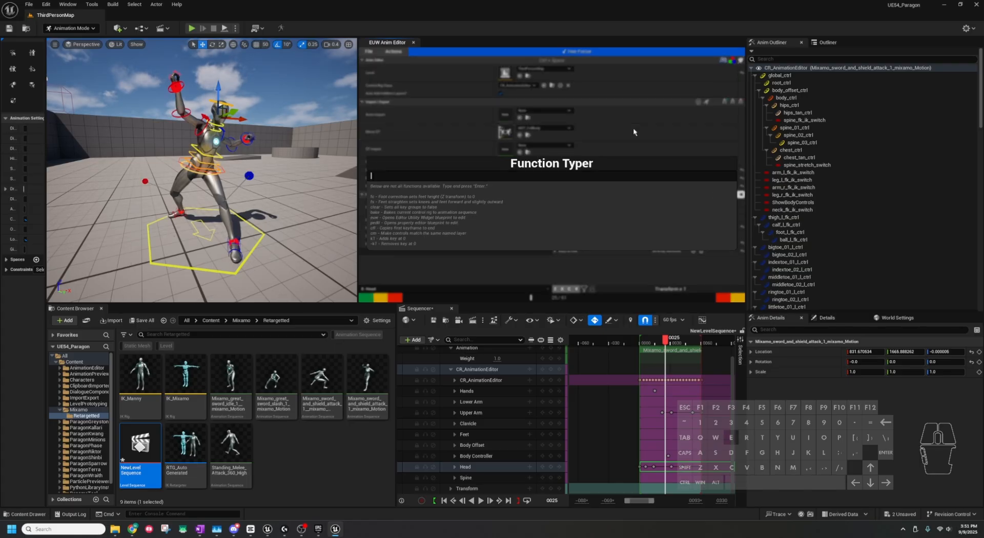
pyautogui.write('e')
pyautogui.press('Return')
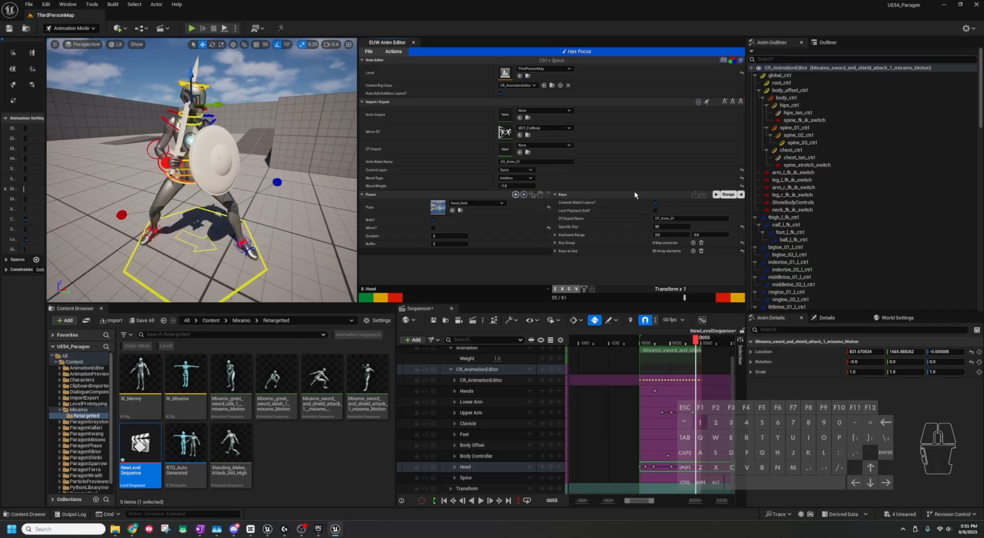
# Select the Lower Arm group for the sword arm only, with Mirror on and Both off.
pyautogui.press('1')
pyautogui.press('2')
pyautogui.moveTo(267, 148); pyautogui.dragTo(323, 151, button='right')
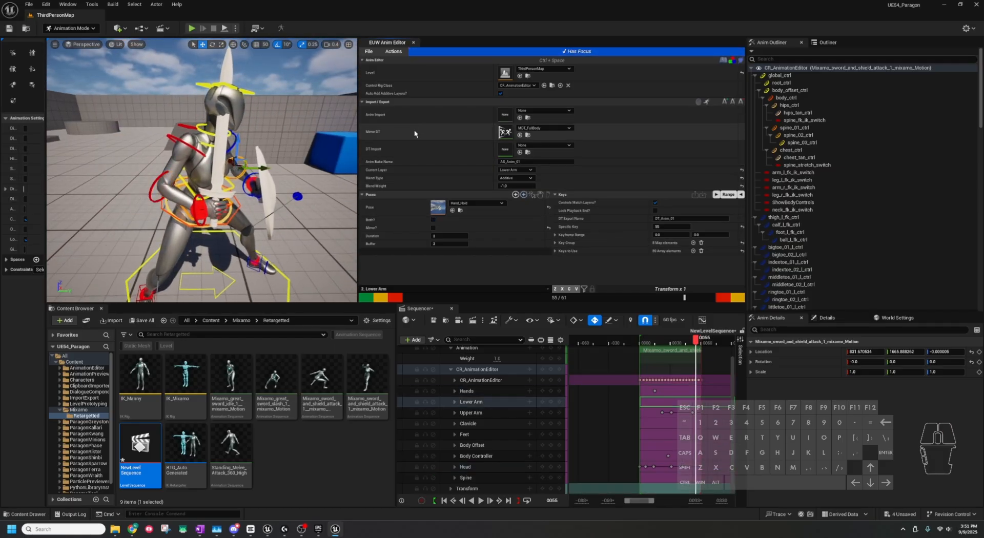
pyautogui.press('m')
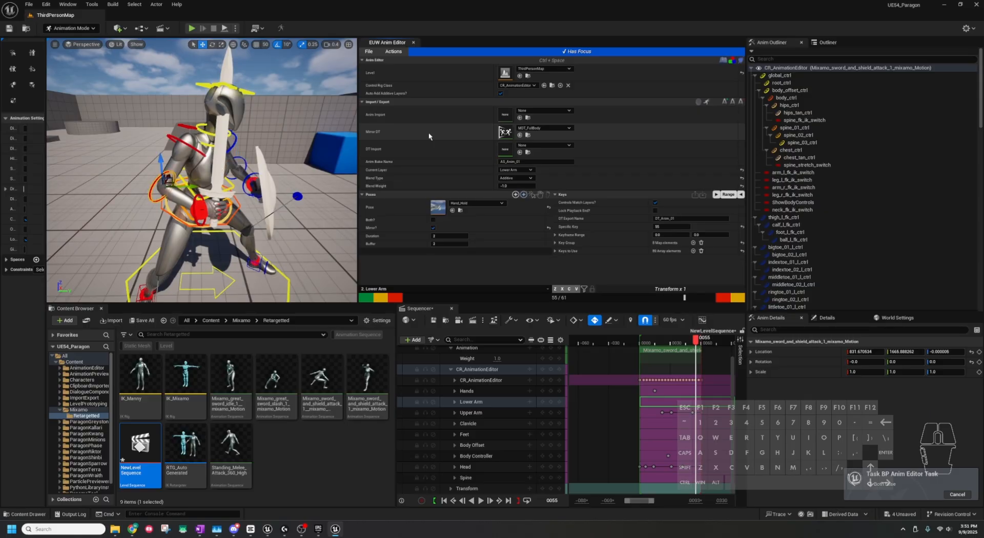
pyautogui.moveTo(292, 123); pyautogui.dragTo(345, 127, button='right')
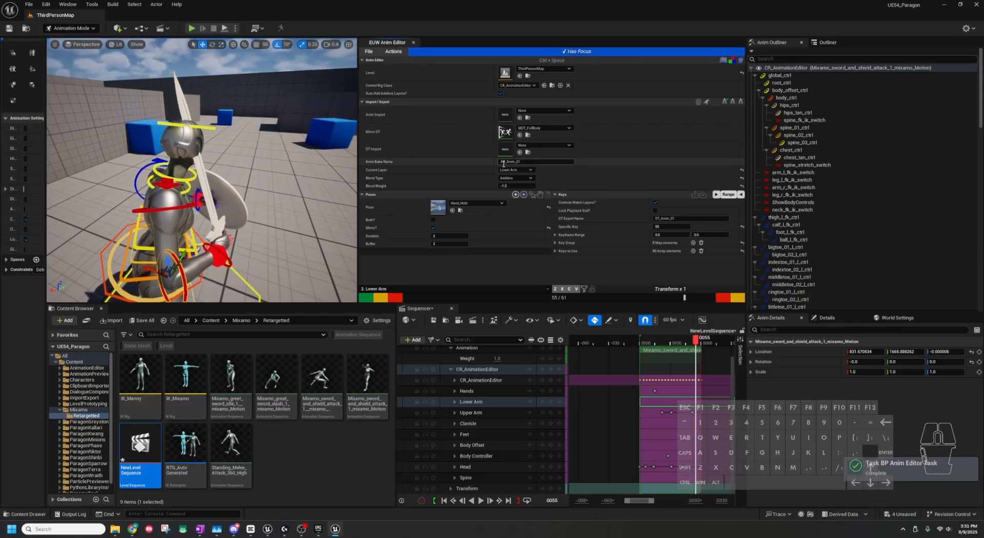
# Go back to frame 49 and key the sword arm's current pose on the Lower Arm layer.
pyautogui.press('Left')
pyautogui.press('Left')
pyautogui.press('Left')
pyautogui.press('Left')
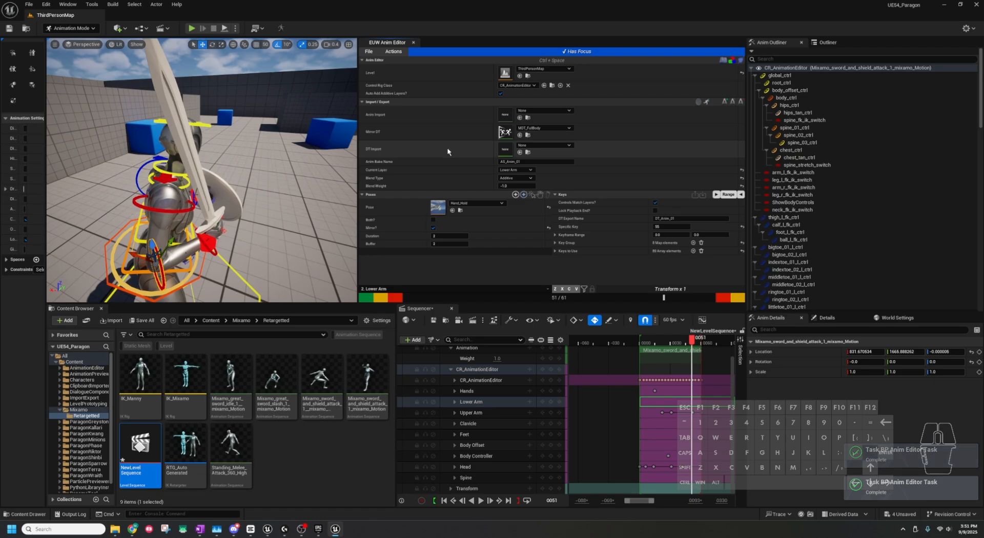
pyautogui.press('Left')
pyautogui.press('Left')
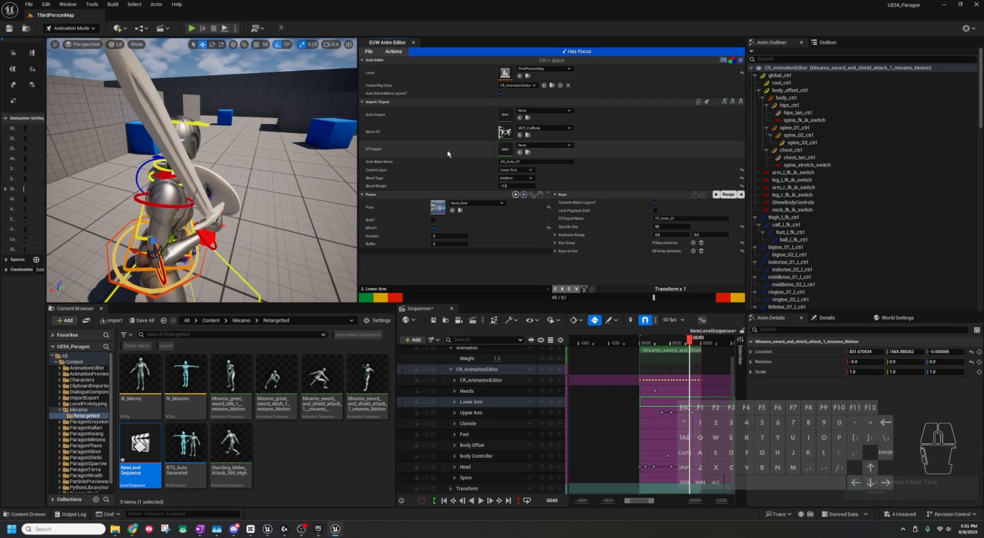
# Rotate the sword arm's lower arm at frame 56 so the sword stands clear of the head.
pyautogui.press('Right')
pyautogui.press('Right')
pyautogui.press('Right')
pyautogui.press('Right')
pyautogui.press('Right')
pyautogui.press('Right')
pyautogui.press('Right')
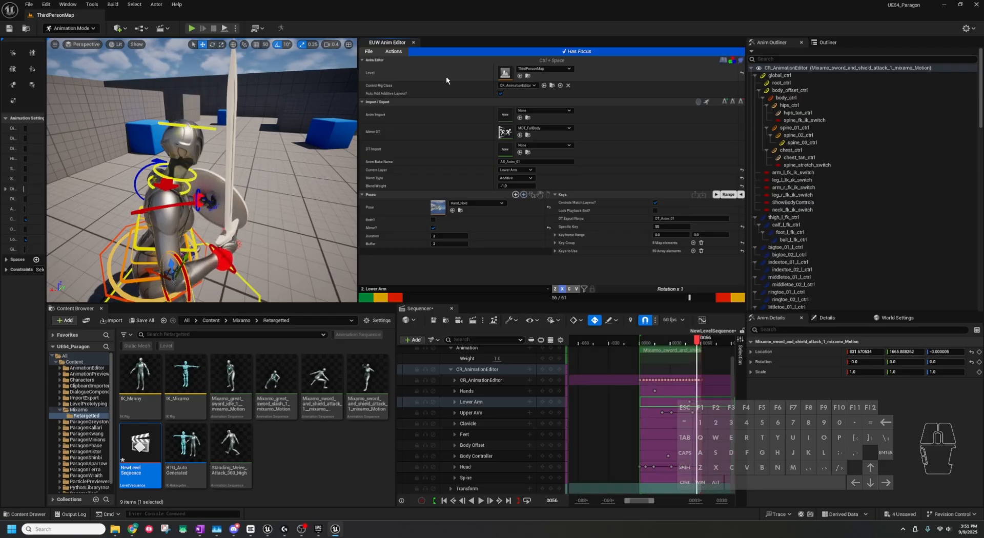
pyautogui.press('x')
# Scrub the ending between frames 49 and 61, and copy the Lower Arm layer's first keyframe to the last frame.
pyautogui.scroll(-7, 451, 78)
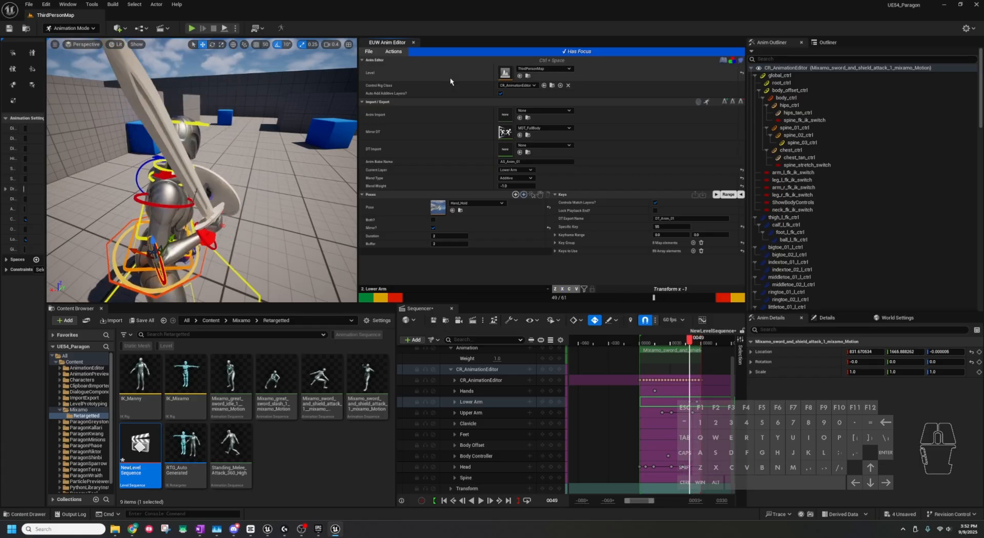
pyautogui.scroll(9, 450, 77)
pyautogui.scroll(3, 450, 77)
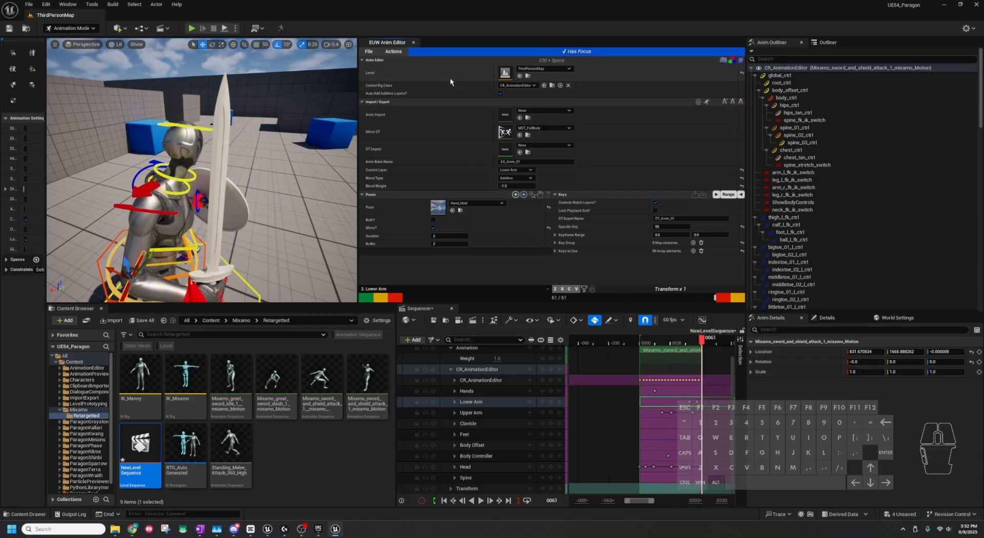
pyautogui.press('Left')
pyautogui.press('Right')
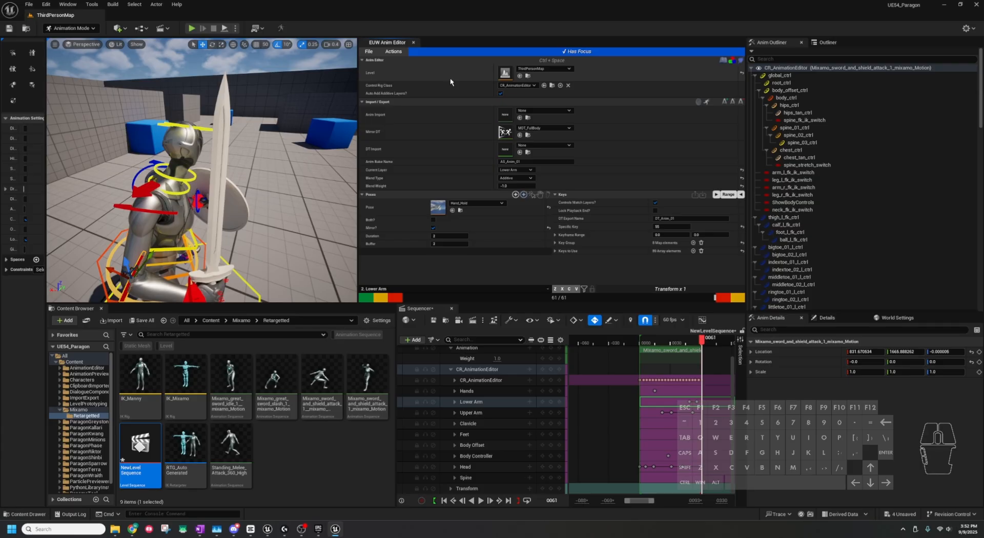
pyautogui.press('Tab')
pyautogui.write('cf')
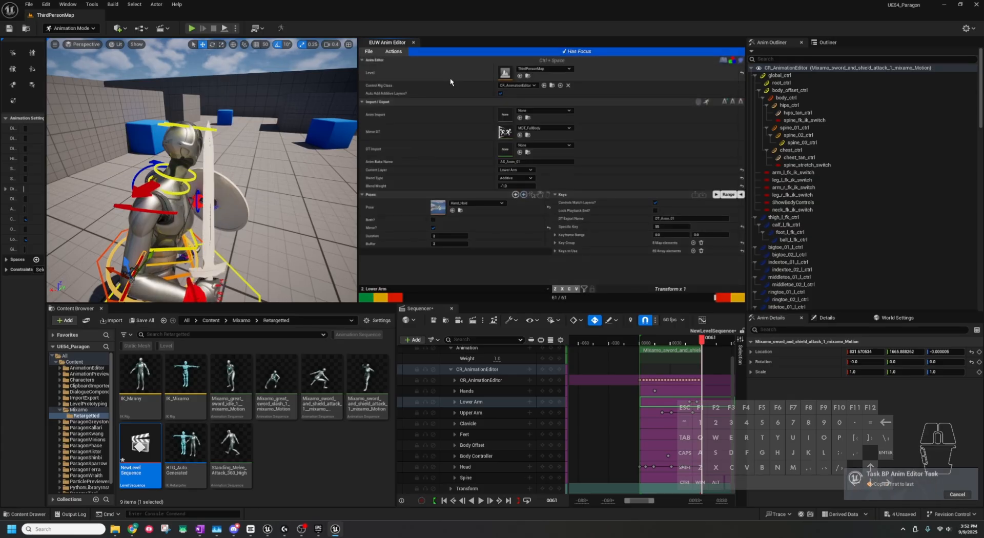
# Play back the attack and scrub its final frames from farther away to check the sword's path.
pyautogui.press('space')
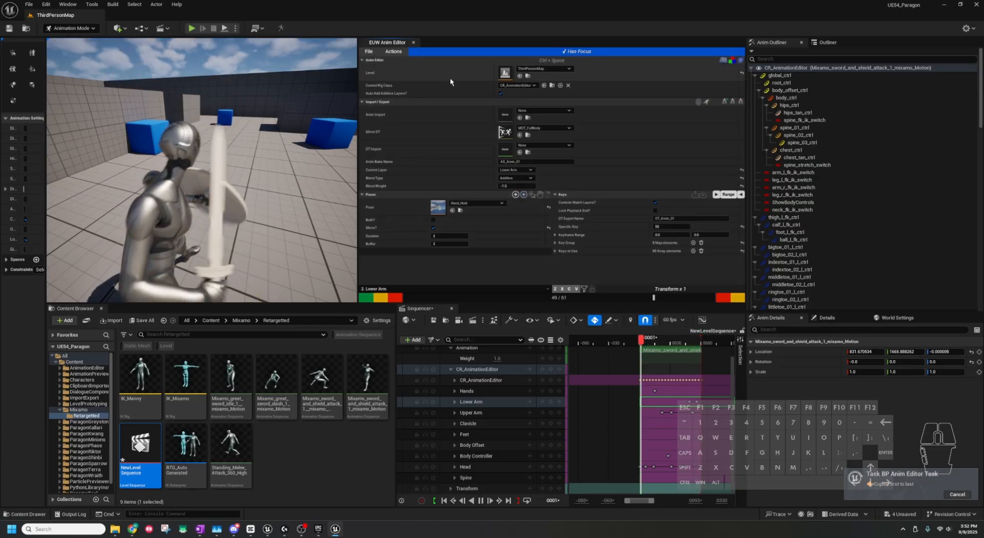
pyautogui.press('space')
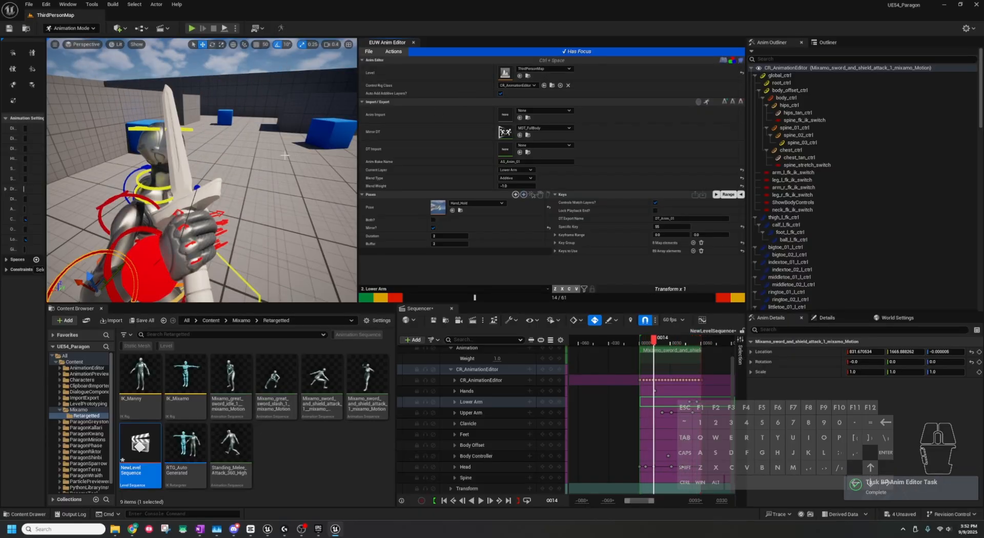
pyautogui.press('s')
pyautogui.press('d')
pyautogui.moveTo(287, 154); pyautogui.dragTo(267, 156, button='right')
pyautogui.scroll(-20, 466, 79)
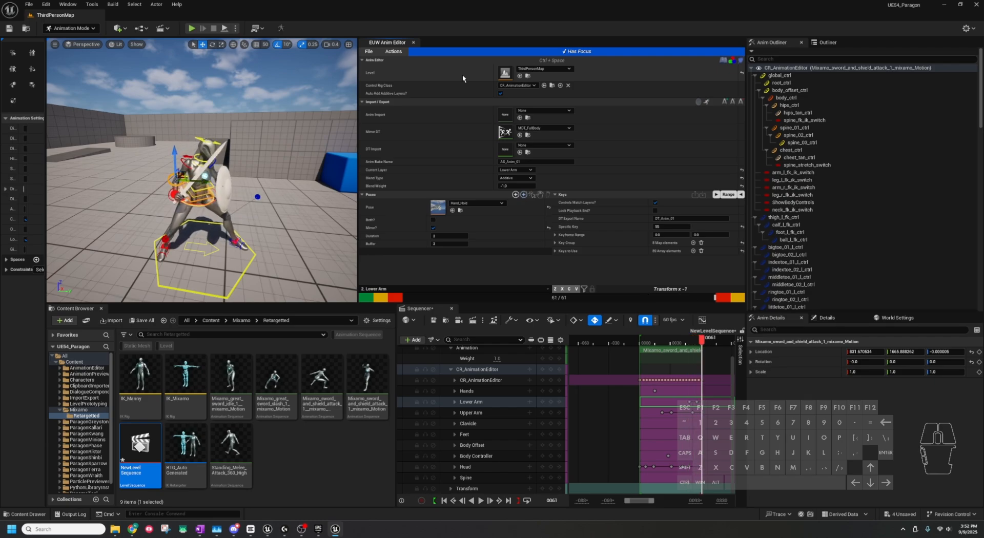
pyautogui.scroll(8, 463, 74)
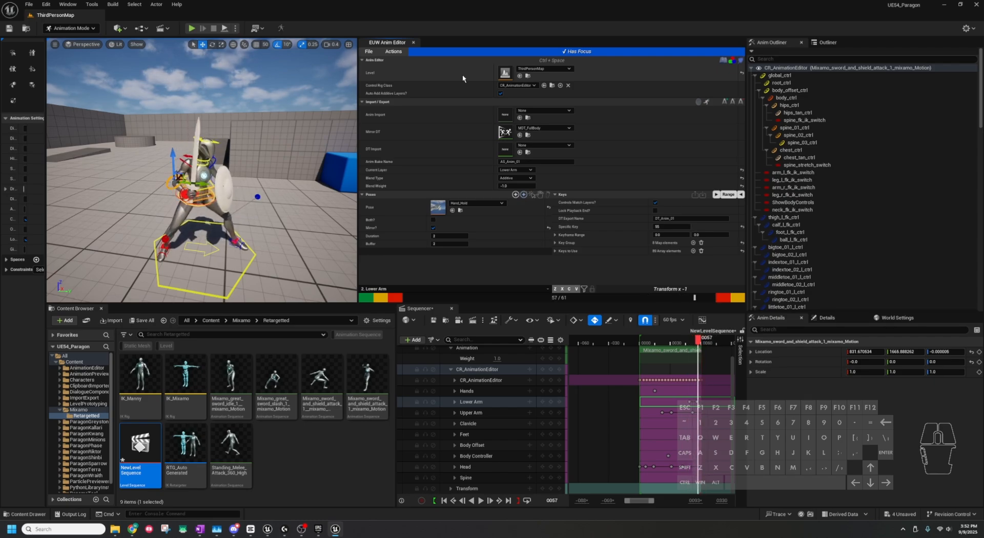
# Rotate the sword arm's lower arm at frame 59 to tilt the sword farther from the head, and play back the attack.
pyautogui.press('shift')
pyautogui.press('w')
pyautogui.moveTo(308, 113); pyautogui.dragTo(353, 128, button='right')
pyautogui.press('a')
pyautogui.keyDown('ctrl'); pyautogui.scroll(10, 700, 413); pyautogui.keyUp('ctrl')
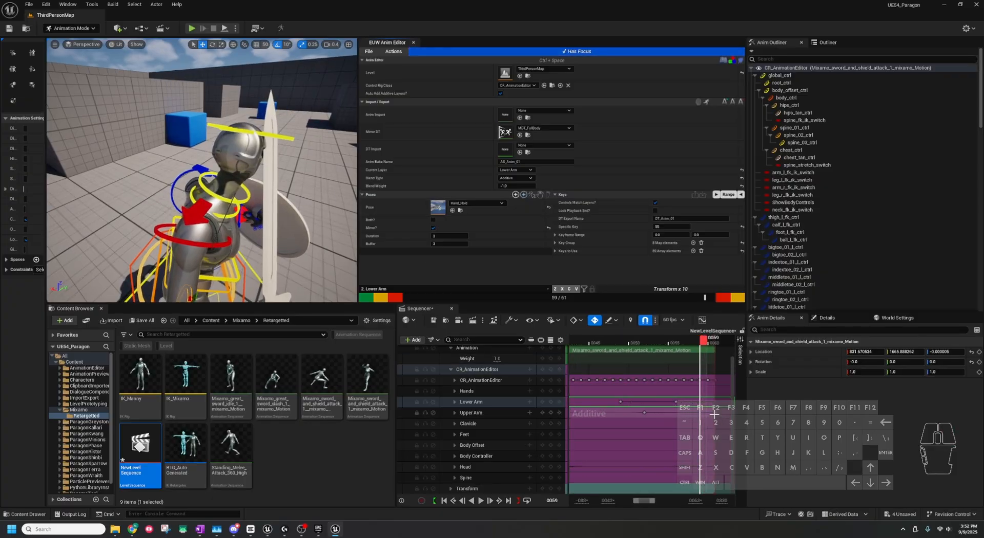
pyautogui.press('x')
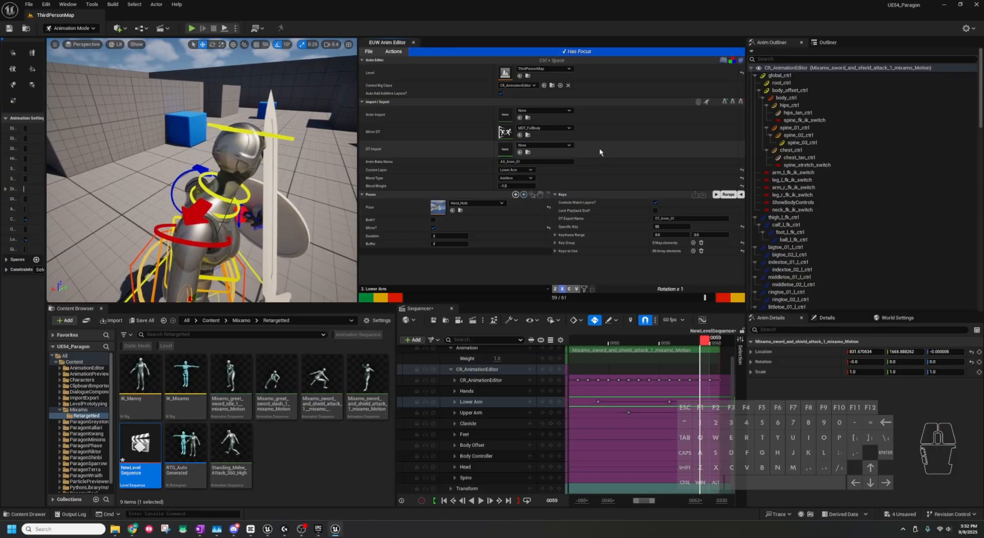
pyautogui.press('s')
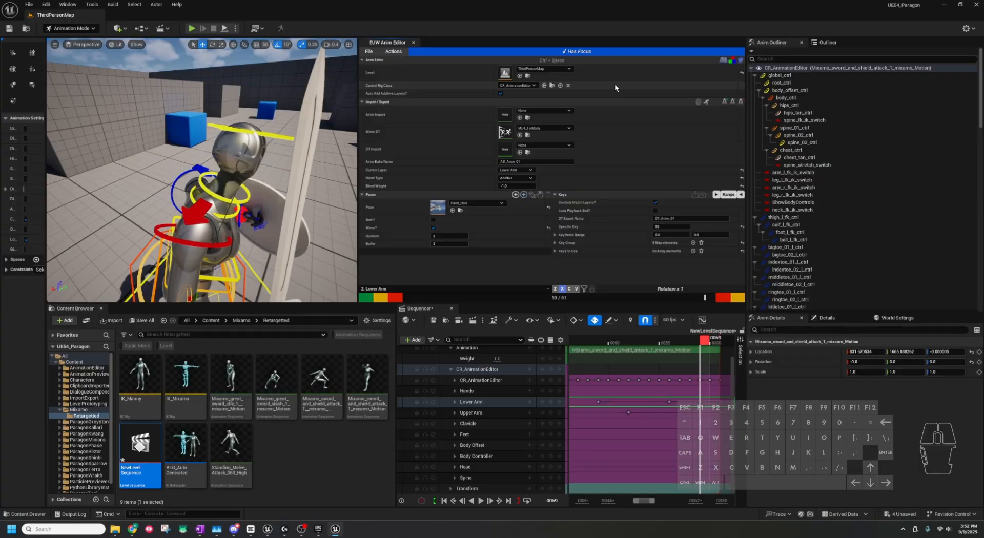
pyautogui.press('space')
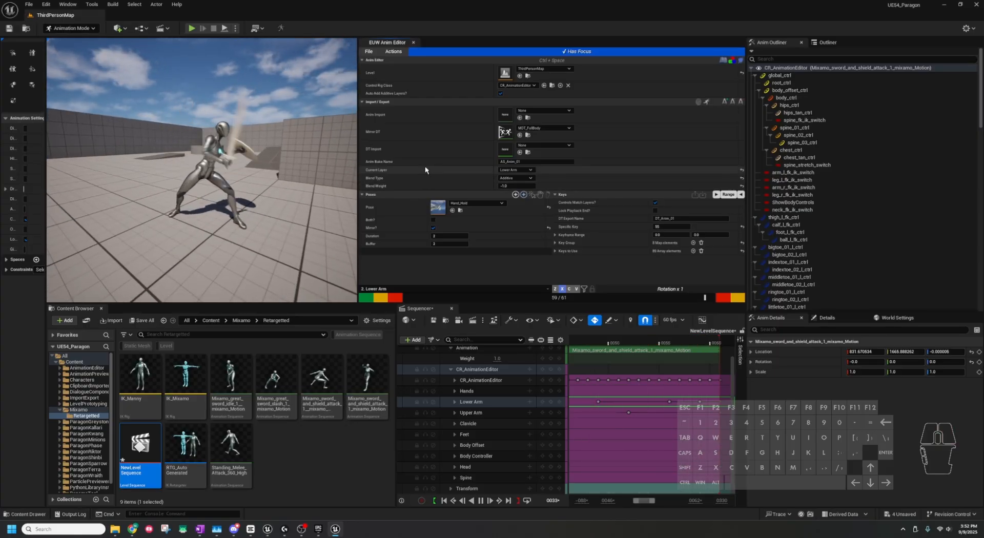
pyautogui.press('space')
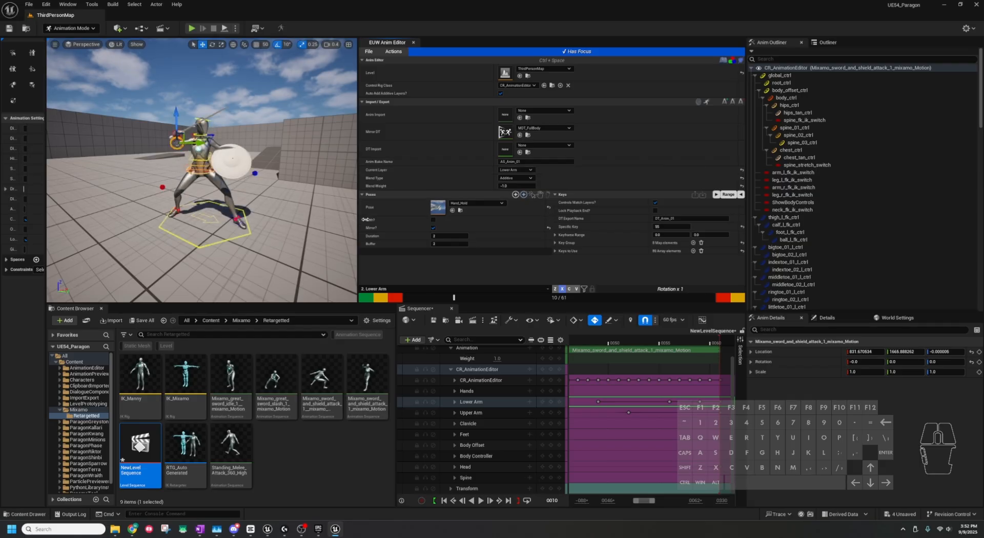
# Open the AnimationEditor content folder and save all modified assets.
pyautogui.click(86, 368)
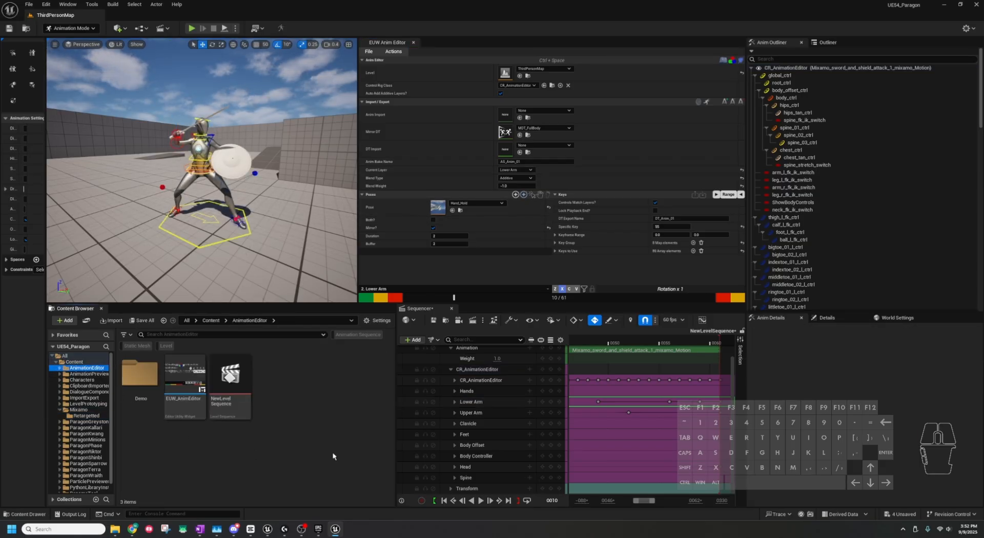
pyautogui.hotkey('ctrl', 'shift', 's')
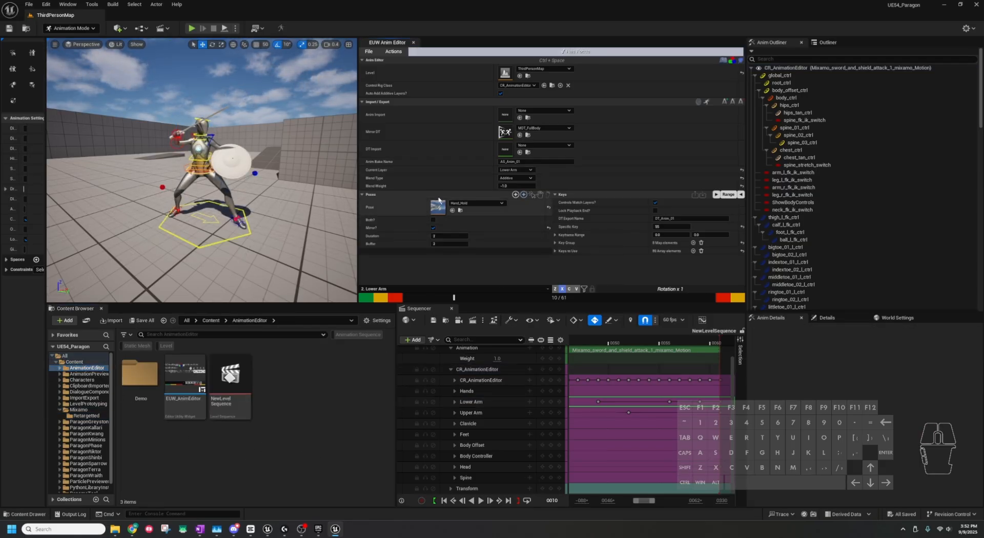
# Bake the edited sword attack from the control rig to an animation sequence with the Function Typer, and open the baked sequence for preview.
pyautogui.hotkey('ctrl', 'space')
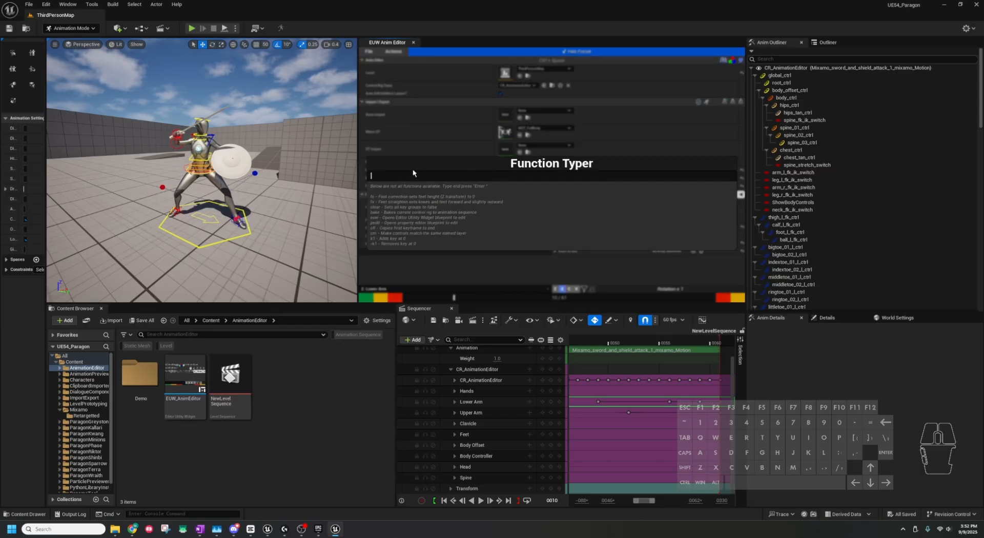
pyautogui.write('all')
pyautogui.press('Return')
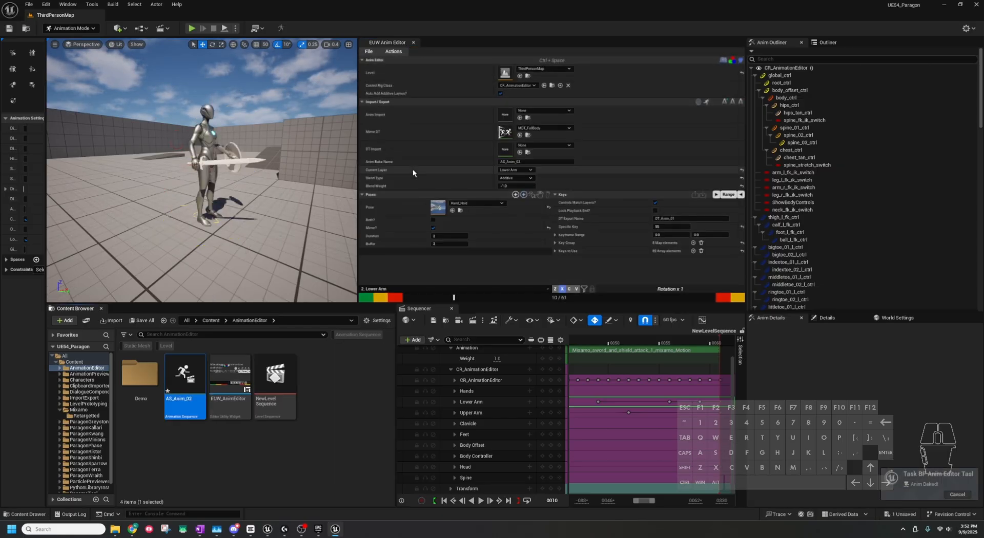
pyautogui.doubleClick(167, 386)
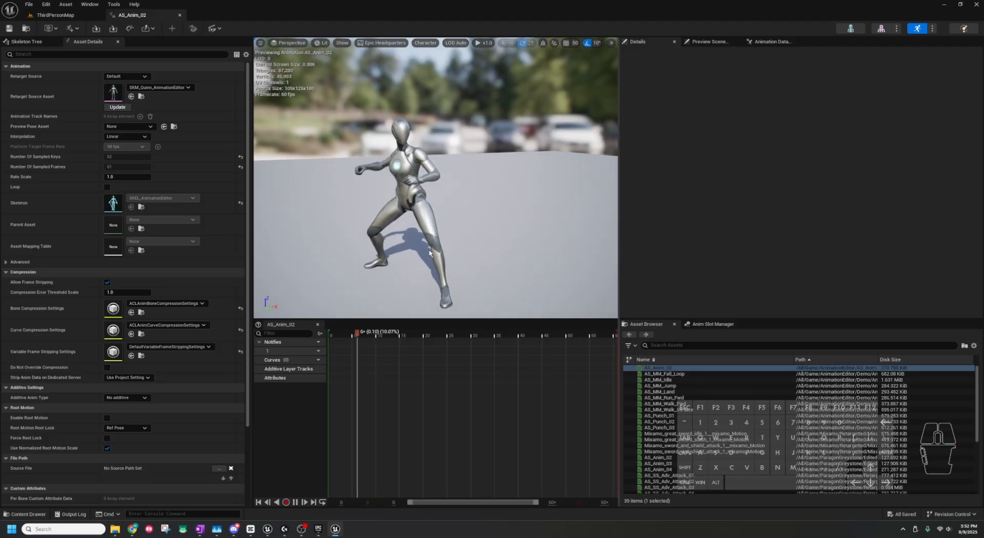
# Return to the ThirdPersonMap level and view the posed character from slightly farther away.
pyautogui.click(56, 16)
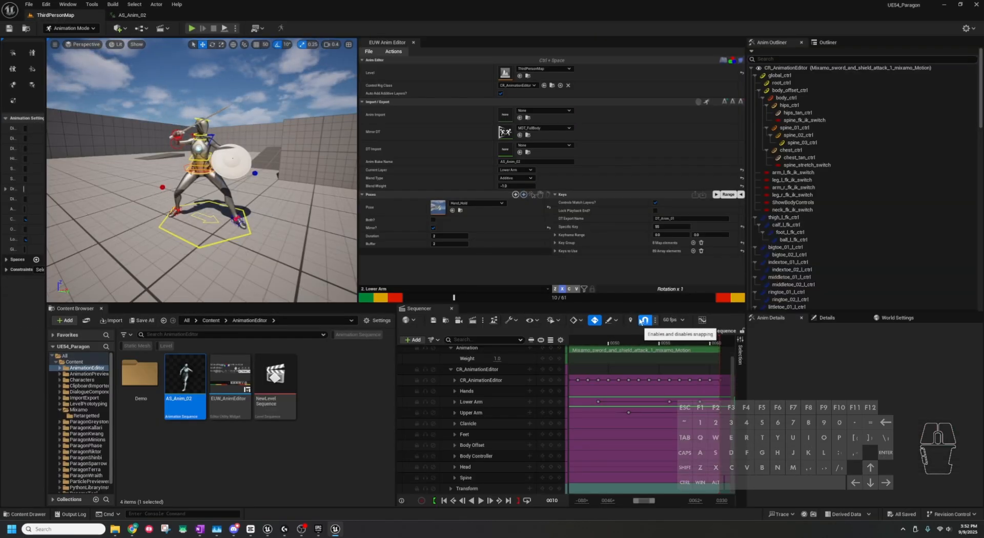
pyautogui.click(611, 259)
pyautogui.scroll(-2, 322, 208)
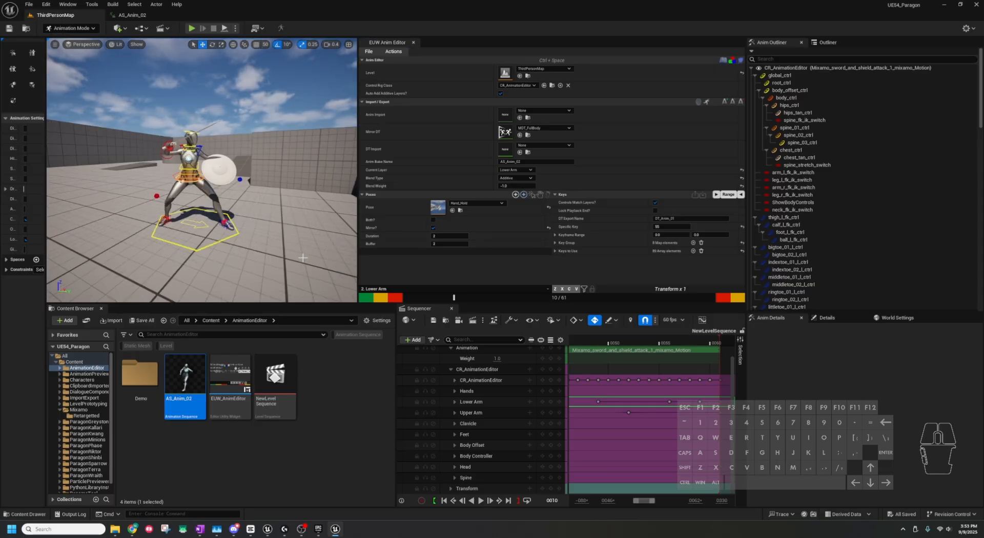
pyautogui.press('a')
pyautogui.moveTo(291, 250); pyautogui.dragTo(243, 219, button='right')
pyautogui.press('w')
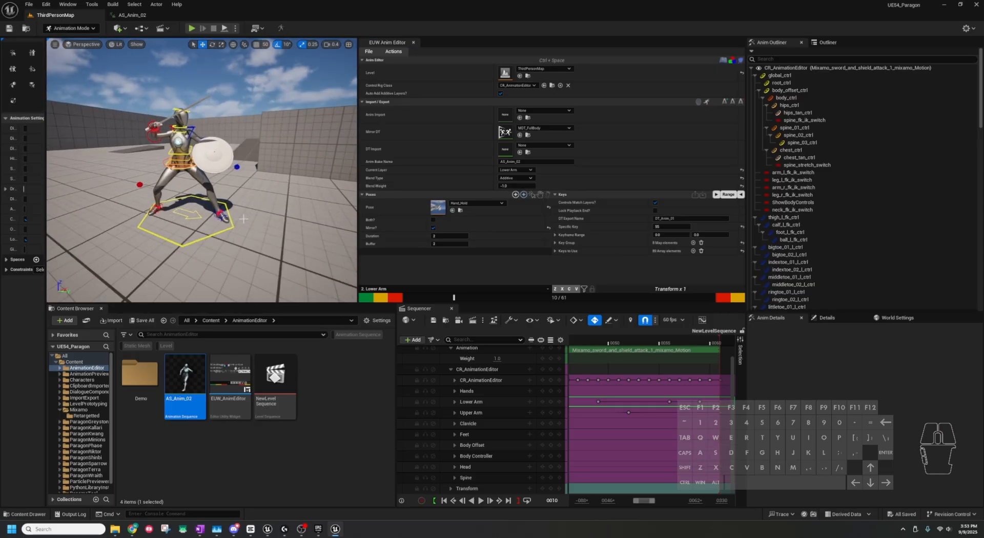